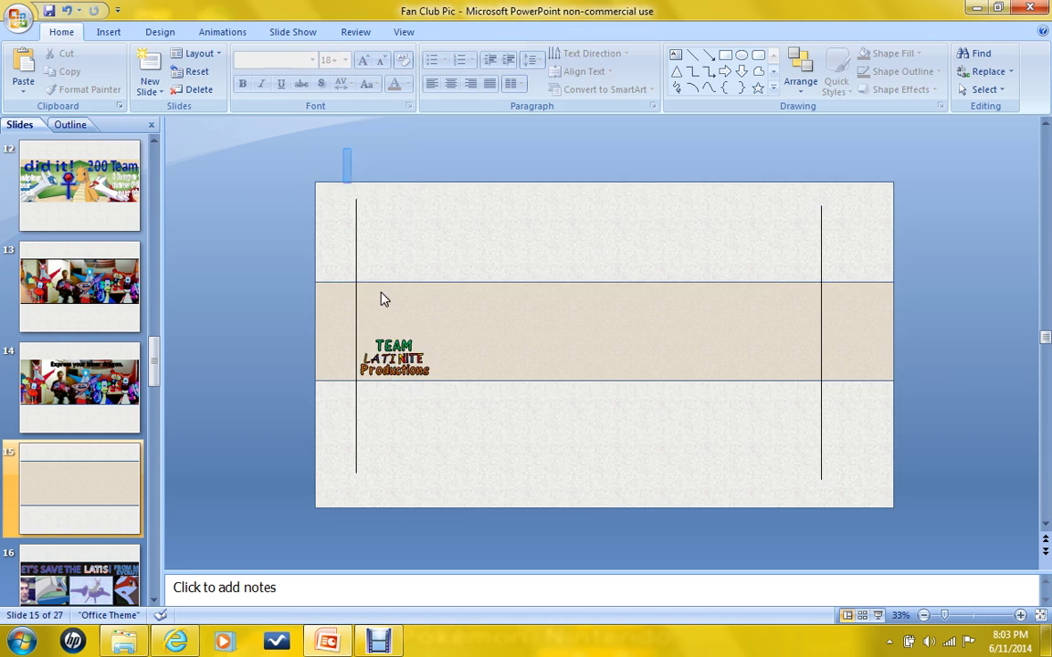
Select the two vertical guide lines and the Team Latinite Productions text together on slide 15, and deselect them
drag(342, 151, 865, 543)
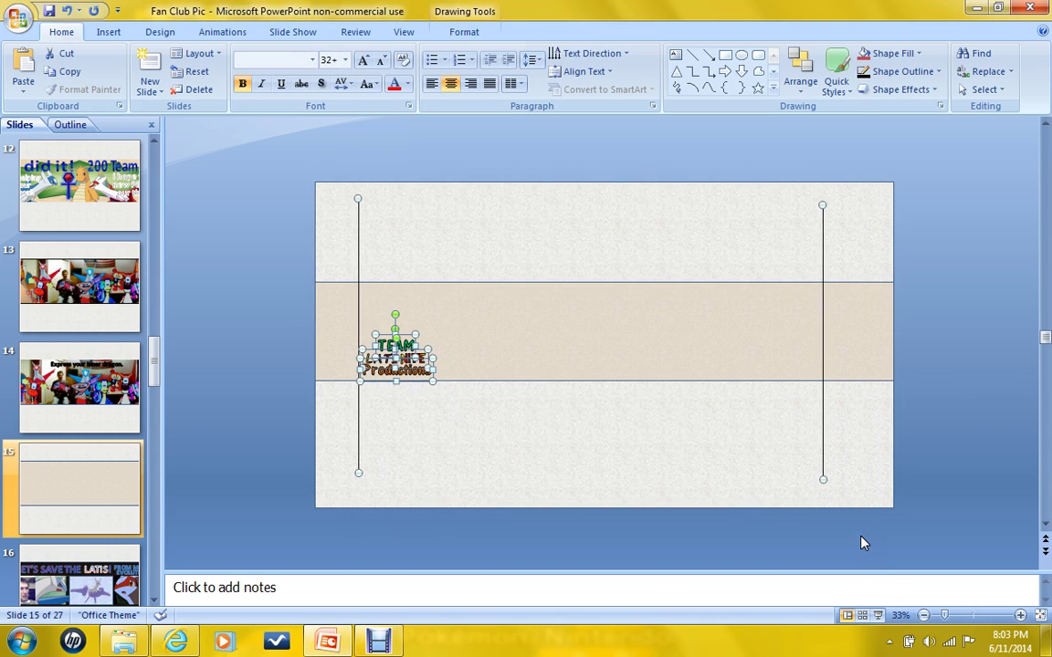
click(205, 321)
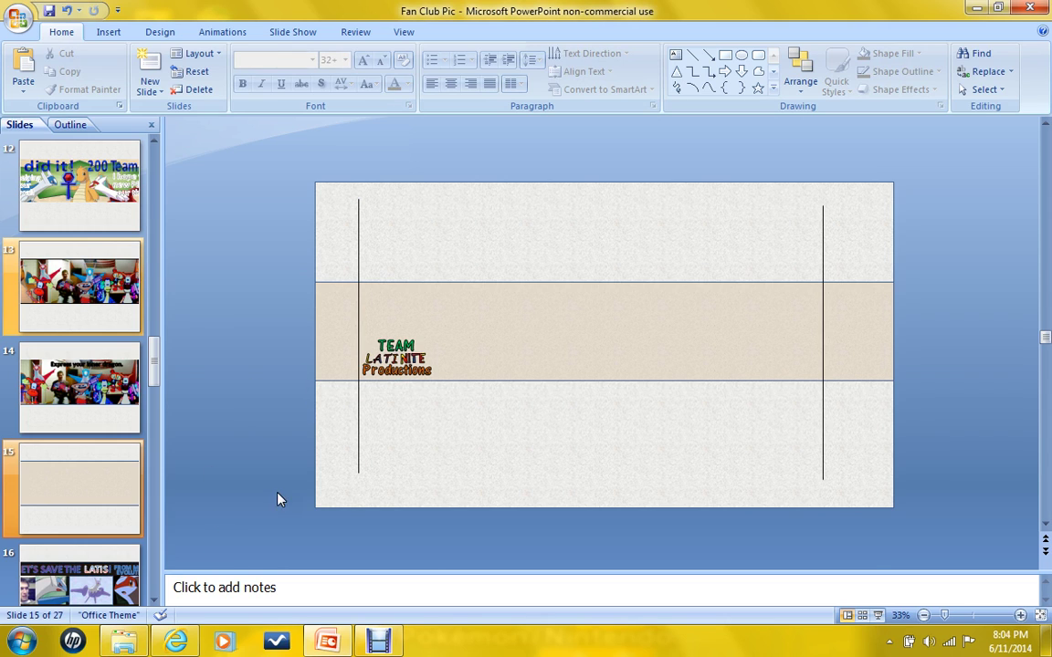
Switch to Windows Explorer and browse the Pictures library for the Bowser Jr. picture
click(133, 643)
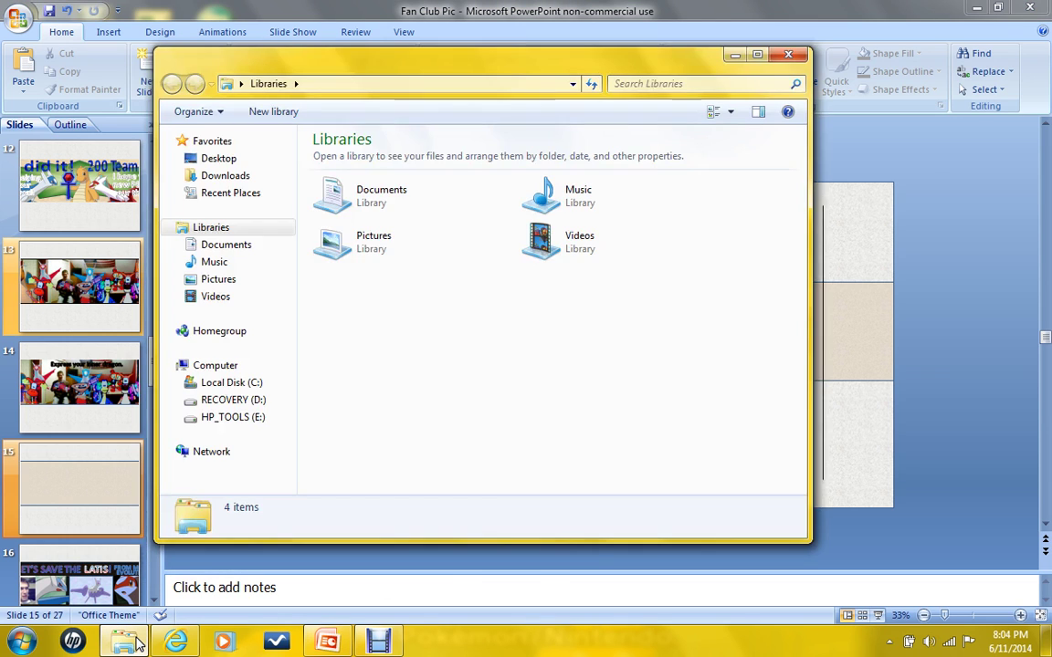
double_click(382, 243)
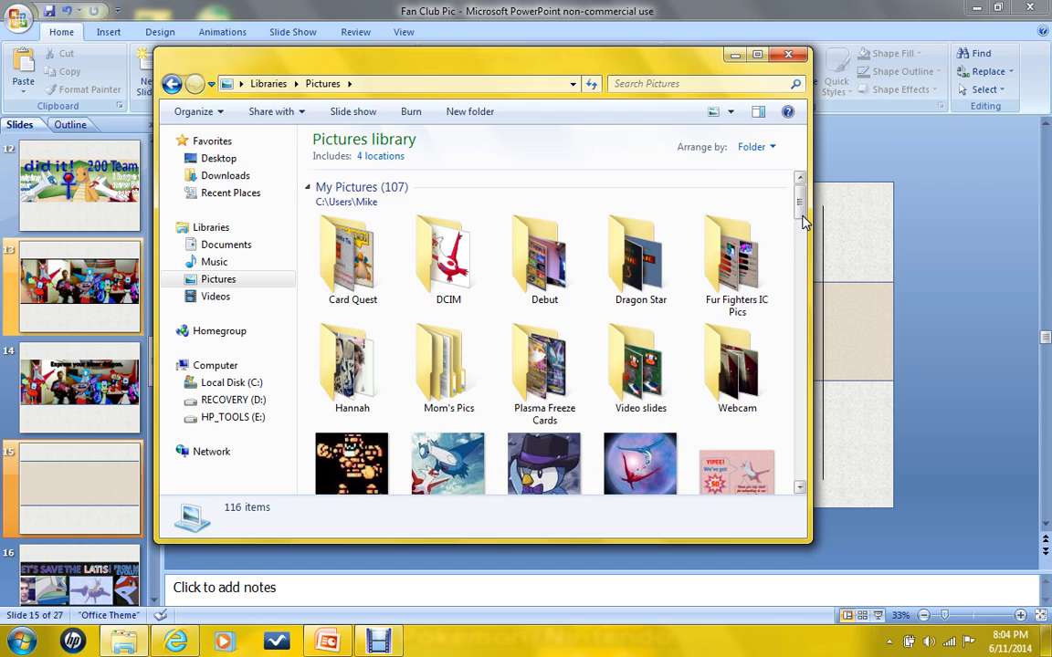
scroll(806, 233, down, 2)
scroll(806, 233, down, 4)
scroll(806, 232, up, 2)
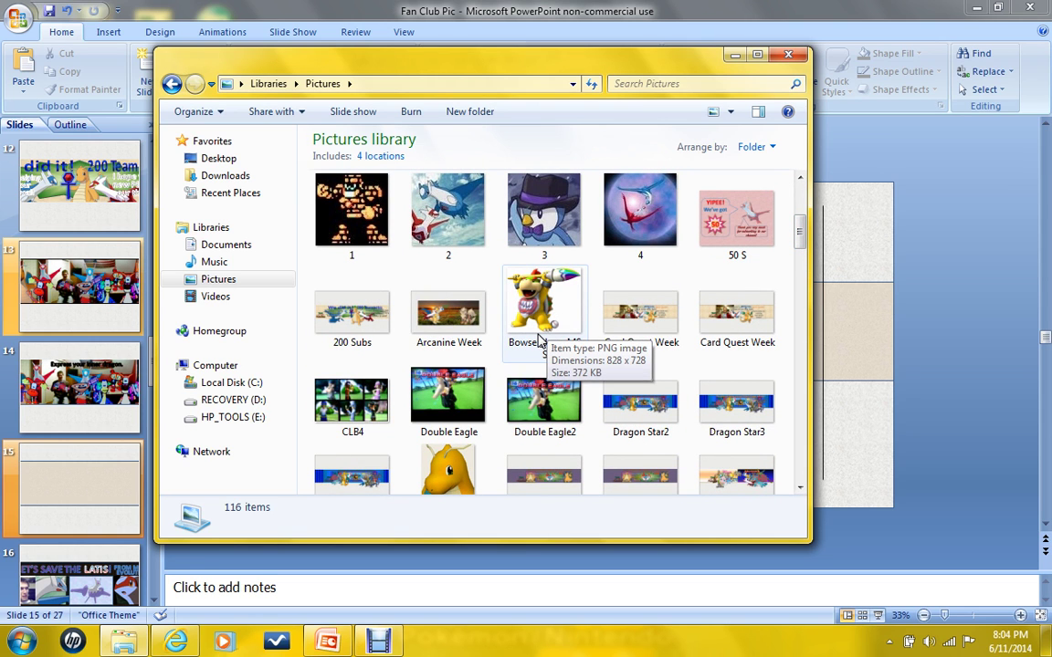
click(734, 56)
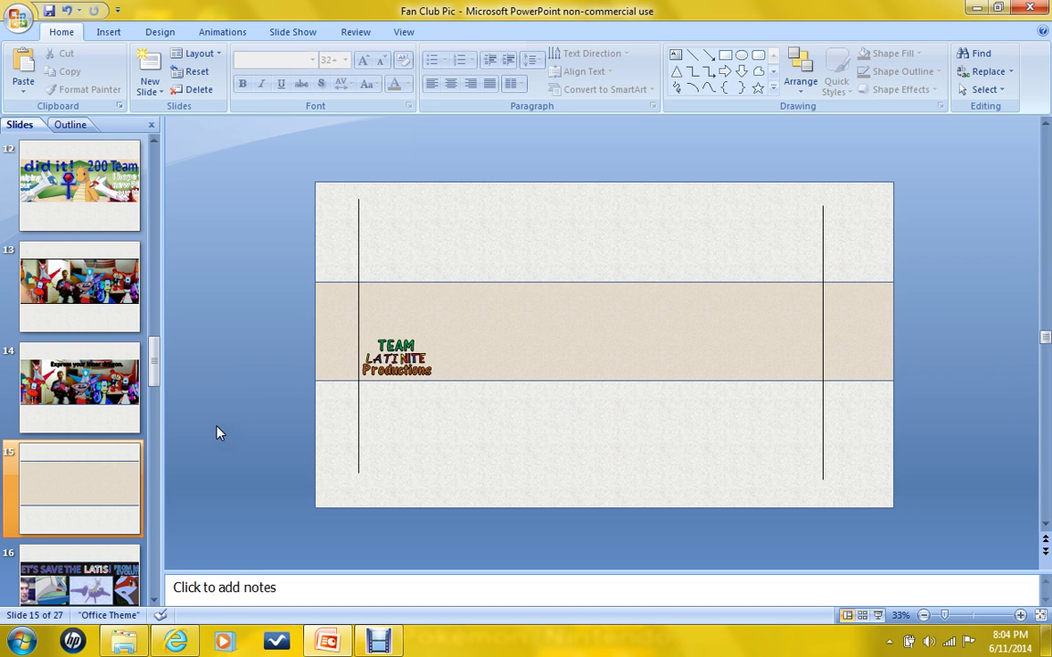
Return to slide 15 and launch GIMP, leaving the Pictures library window minimized
click(108, 475)
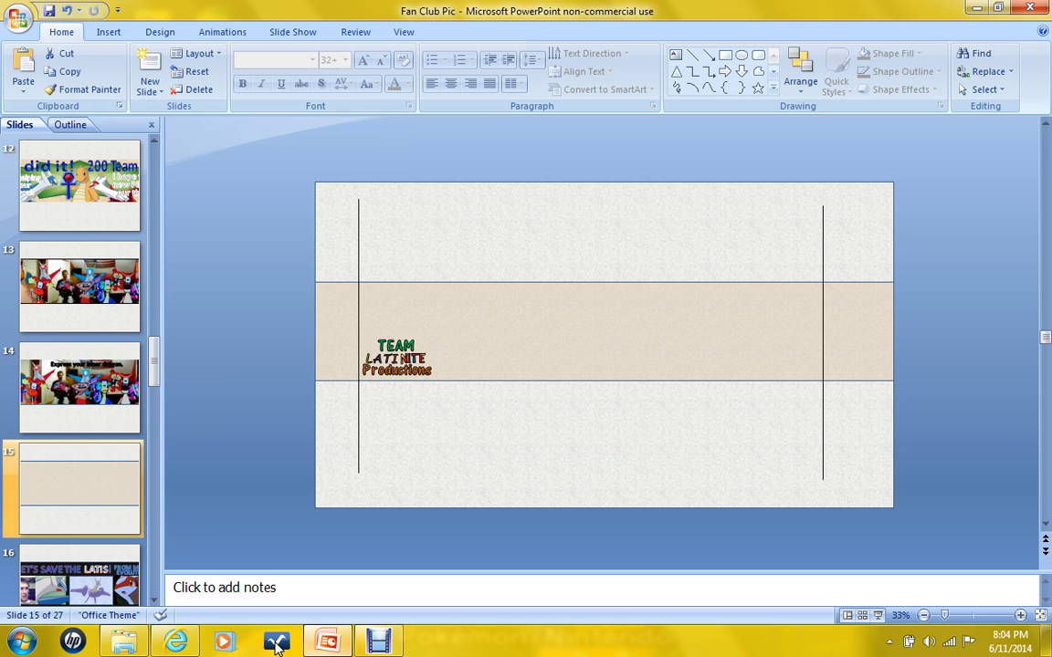
click(134, 643)
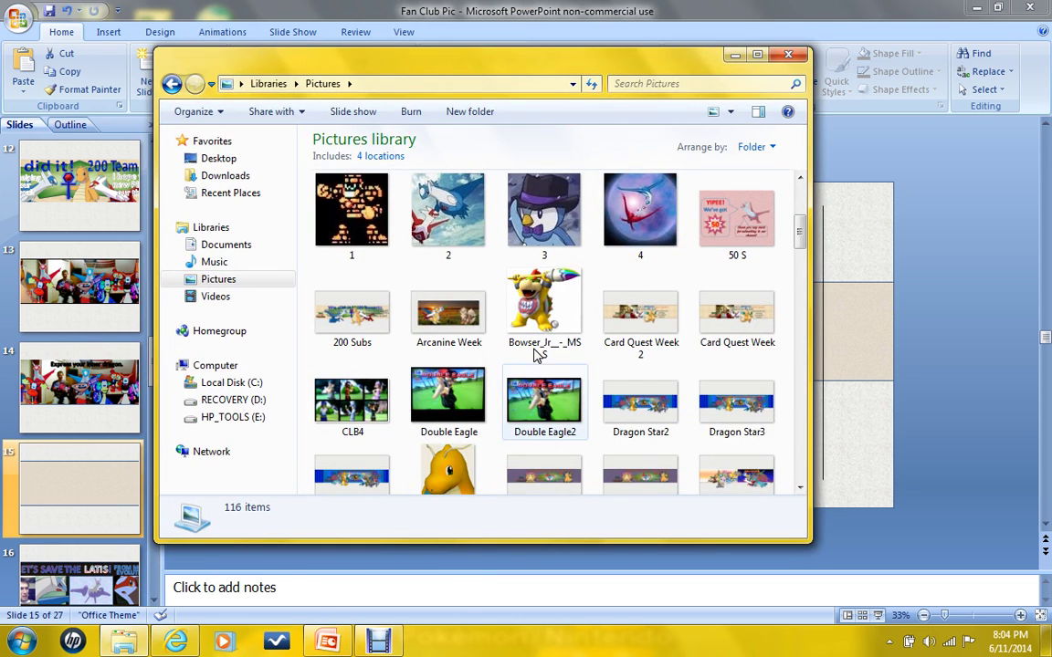
click(735, 56)
click(20, 641)
click(111, 415)
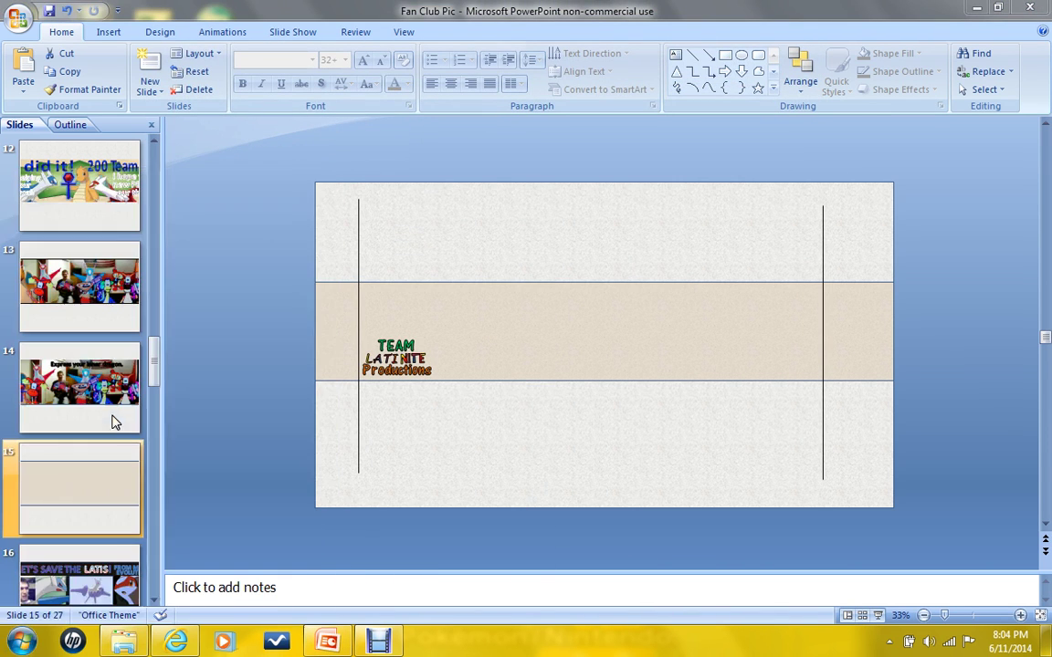
mouse_move(137, 648)
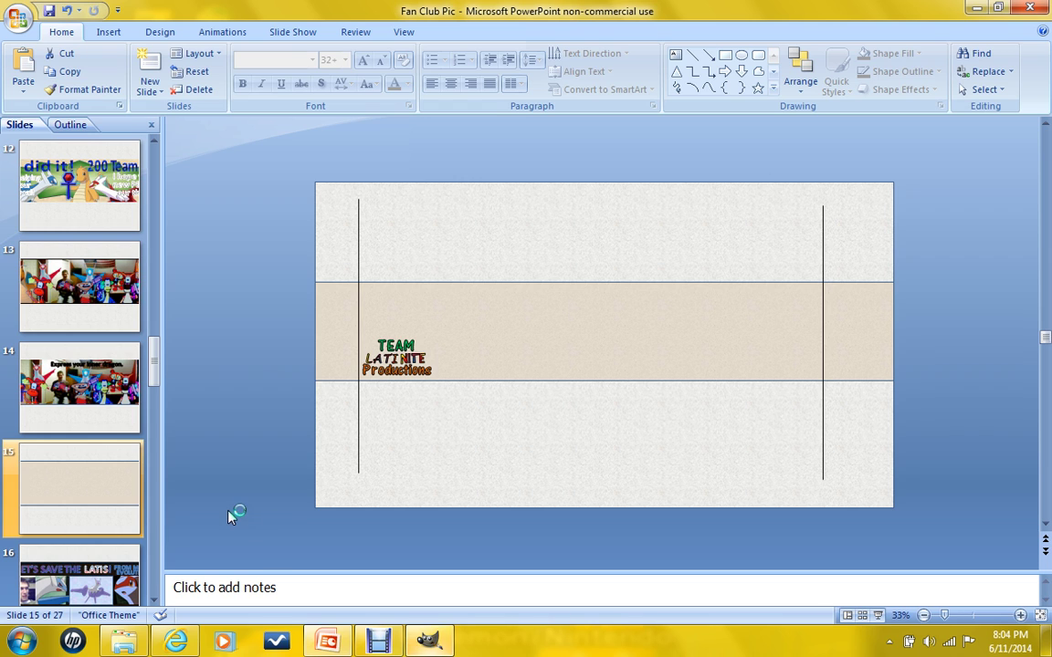
View the finished Fur Fighters banner on slide 13 and go back to slide 15
click(80, 291)
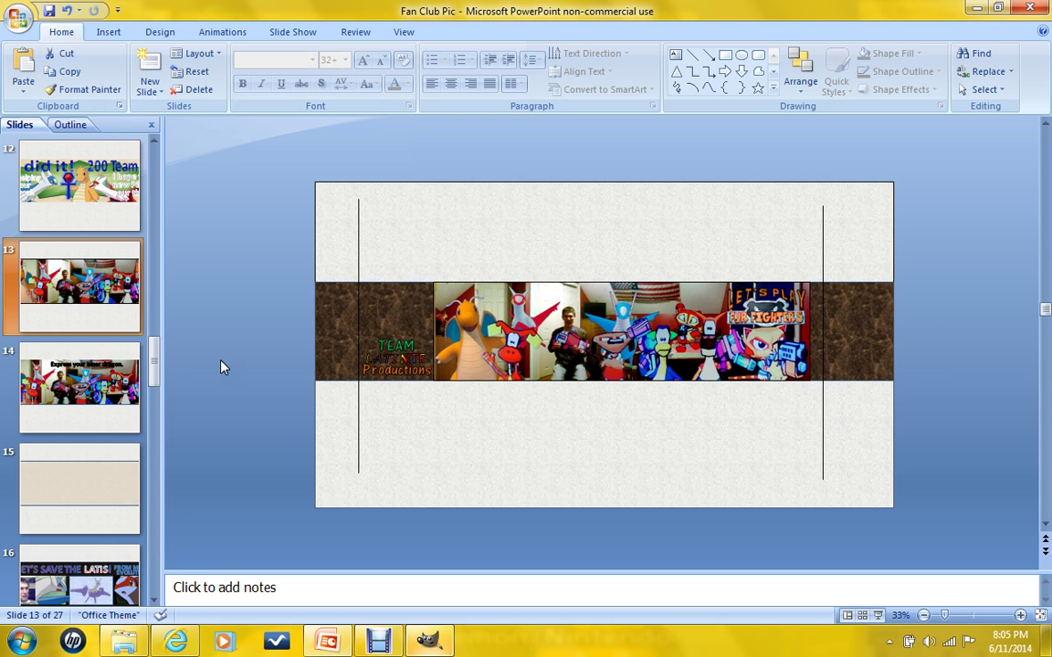
click(103, 493)
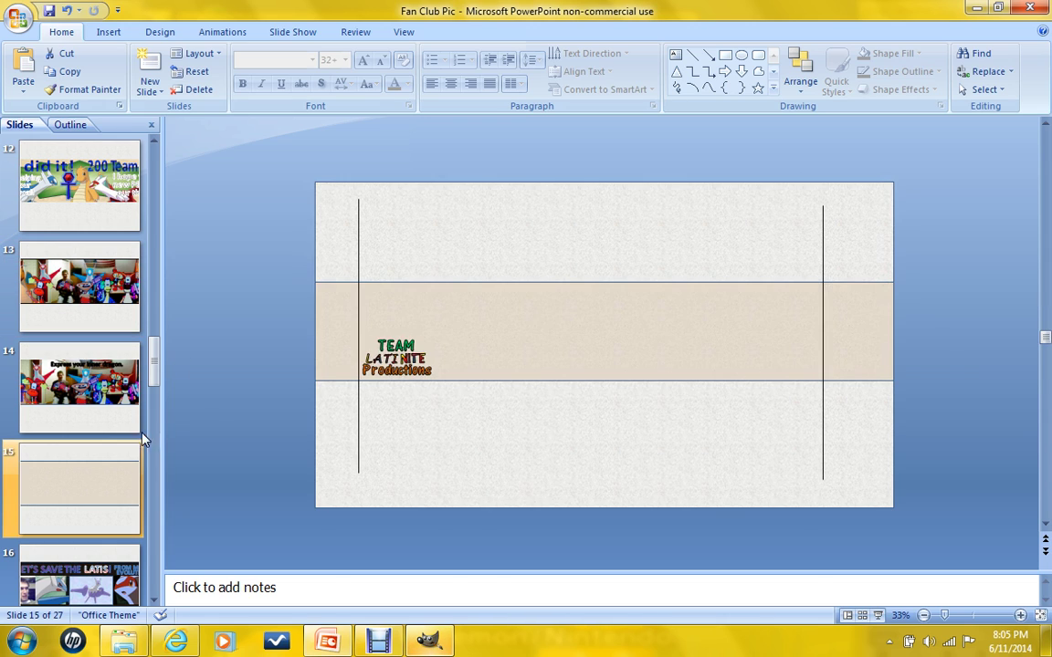
Open the Bowser_Jr__-_MSS picture from the Pictures library in GIMP
click(433, 642)
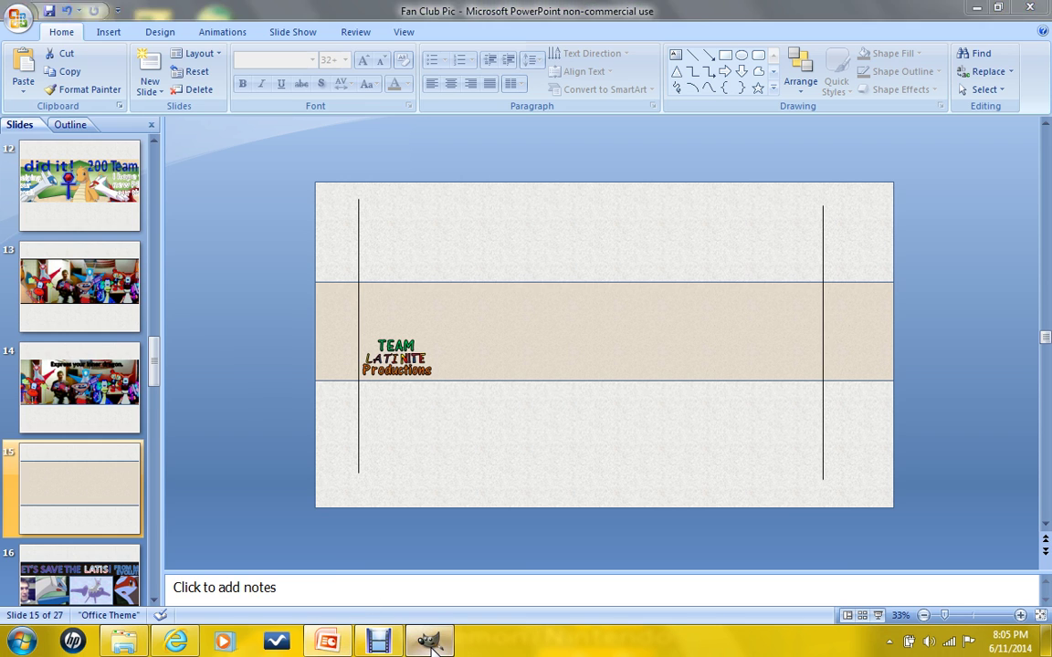
click(124, 642)
drag(500, 57, 824, 19)
drag(879, 272, 455, 260)
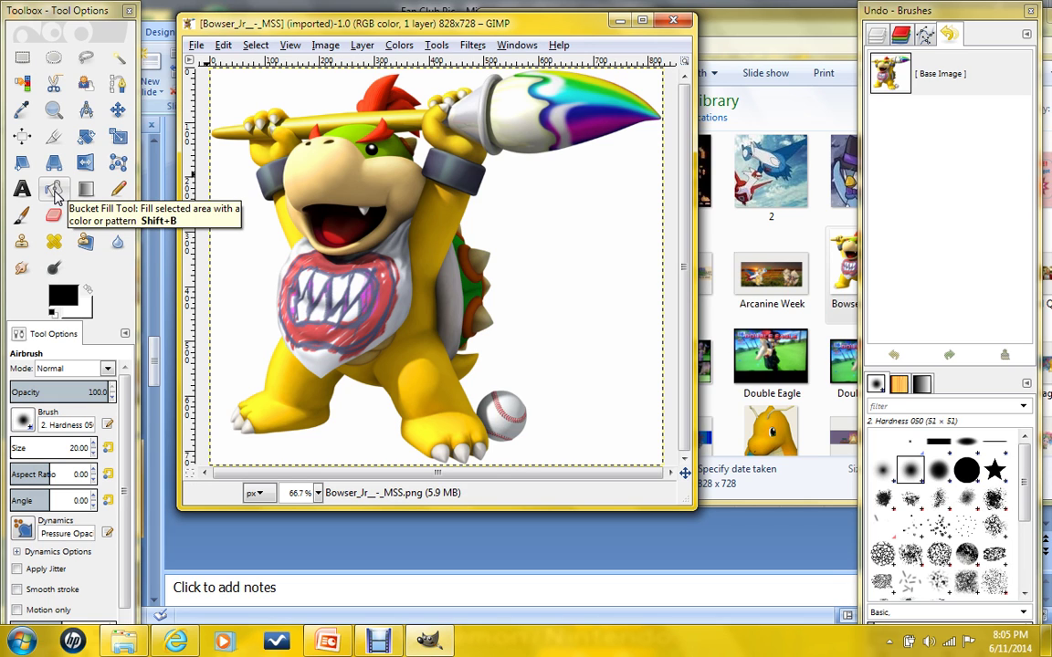
Activate the Bucket Fill tool and set its mode to Color erase
click(54, 190)
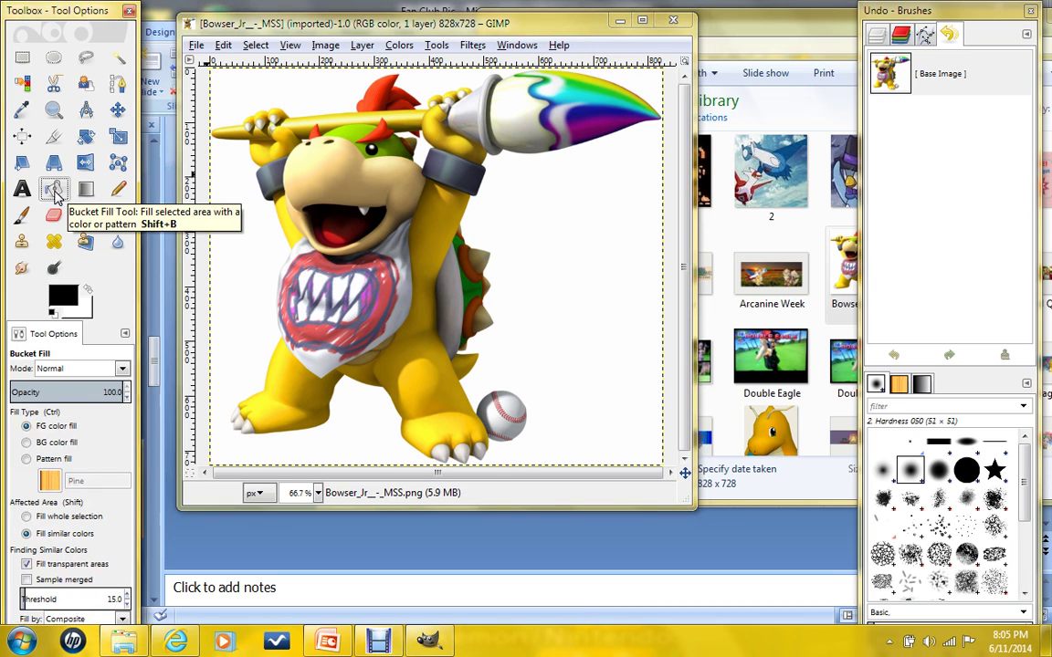
click(127, 366)
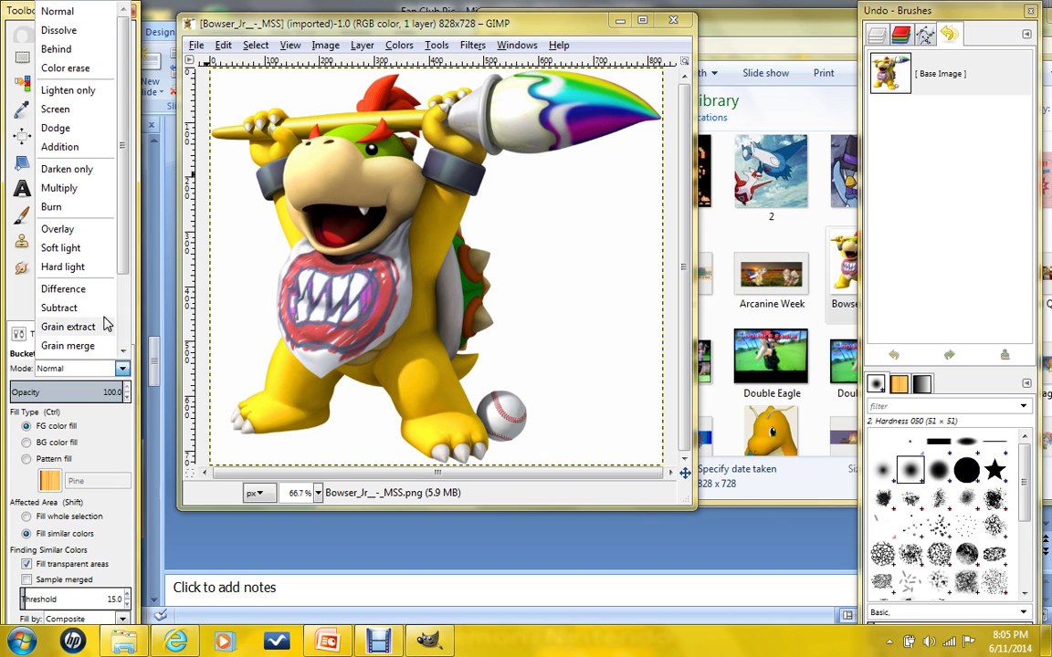
click(87, 70)
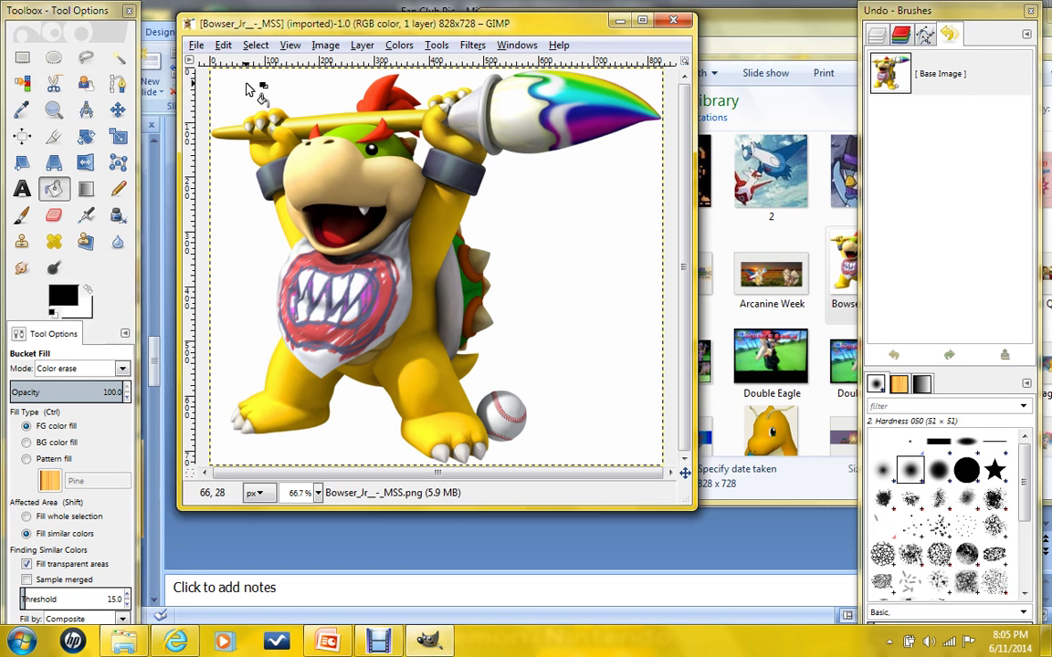
Try a Color erase fill on the white background with black as the foreground color, and undo the fill
click(248, 88)
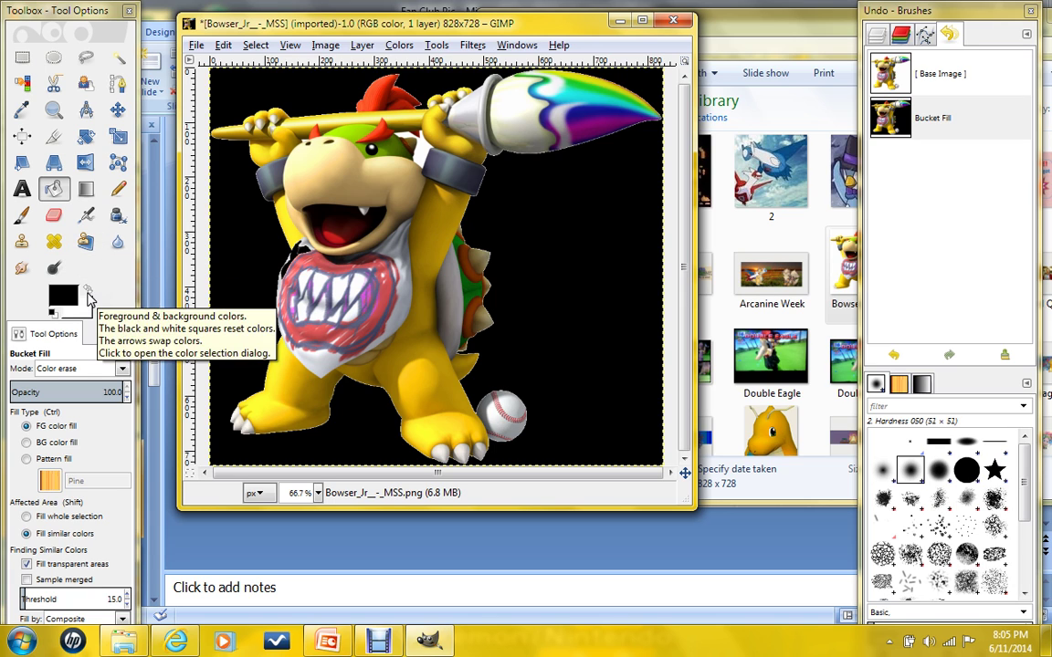
click(223, 46)
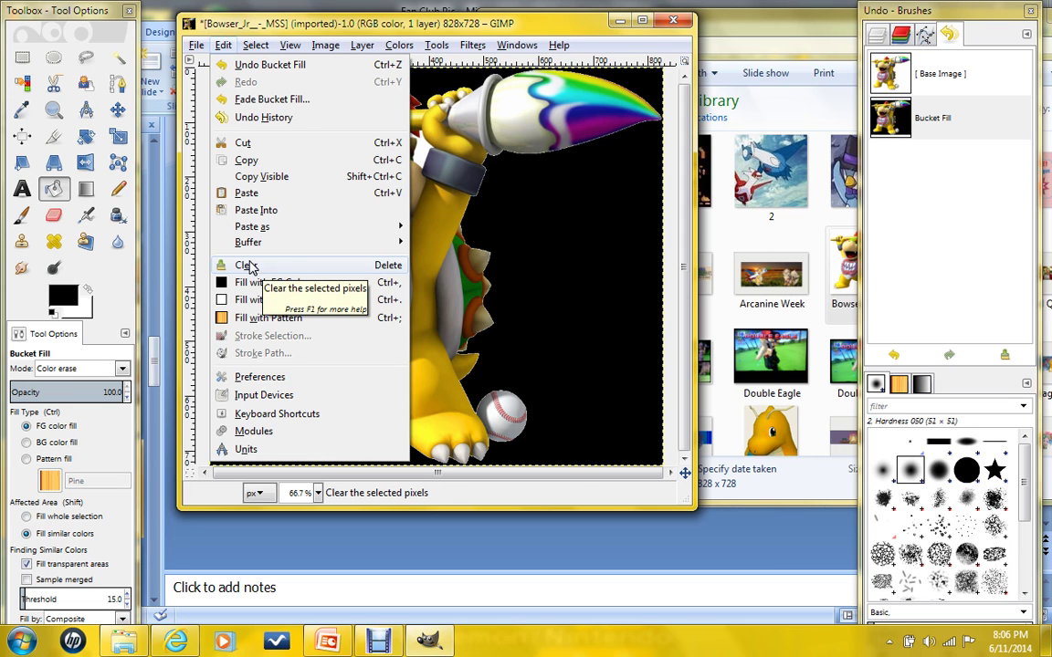
click(265, 64)
Swap the foreground color to white and apply the Color erase fill twice to the background around Bowser Jr
click(87, 289)
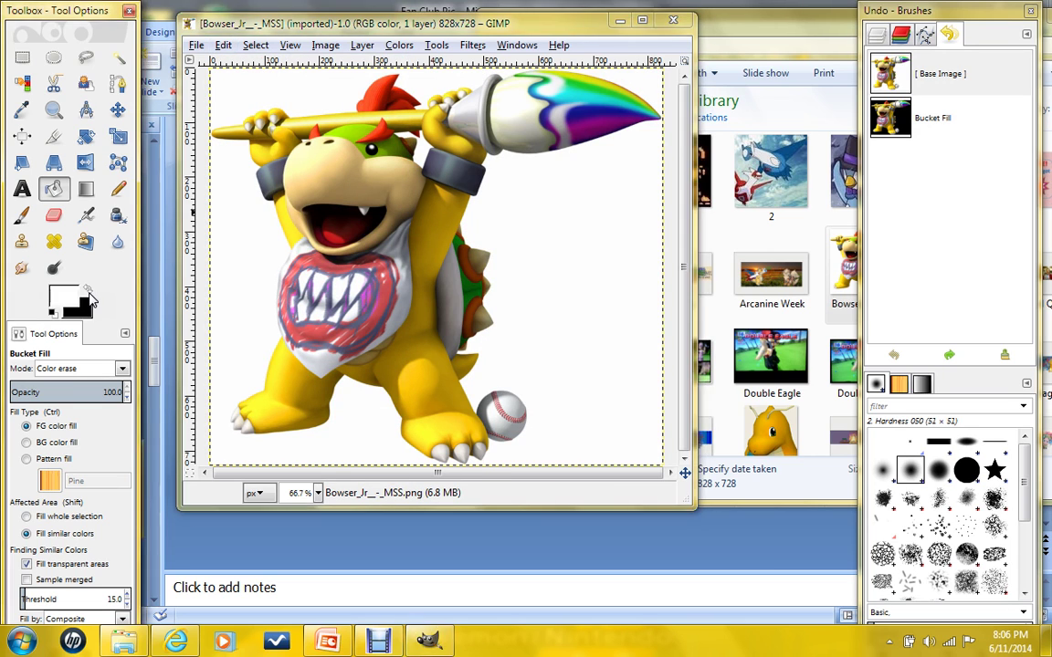
click(603, 345)
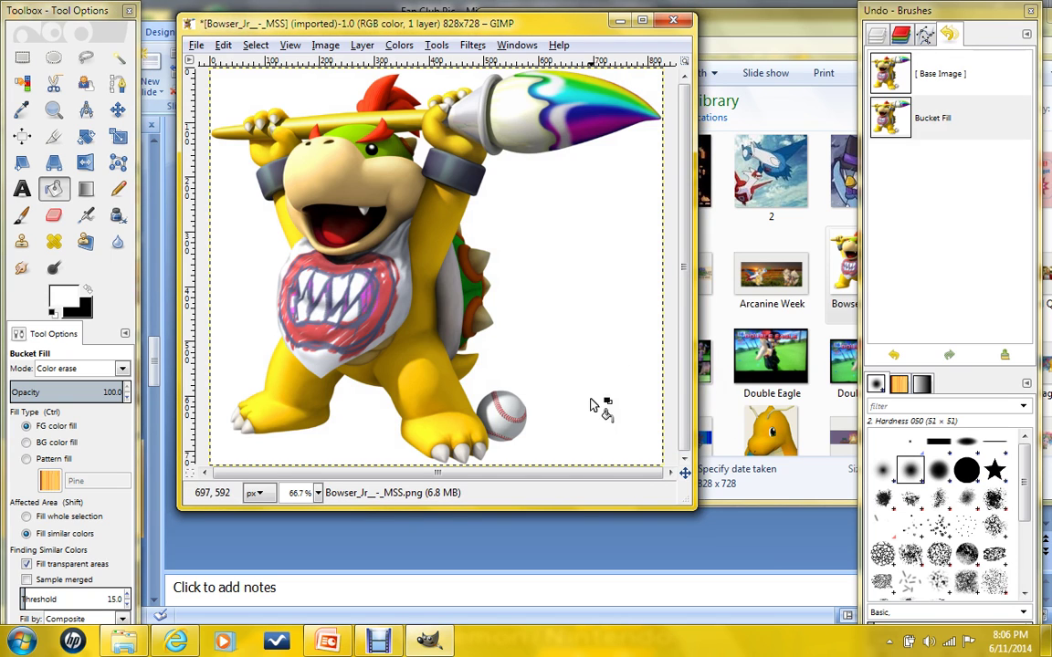
click(599, 340)
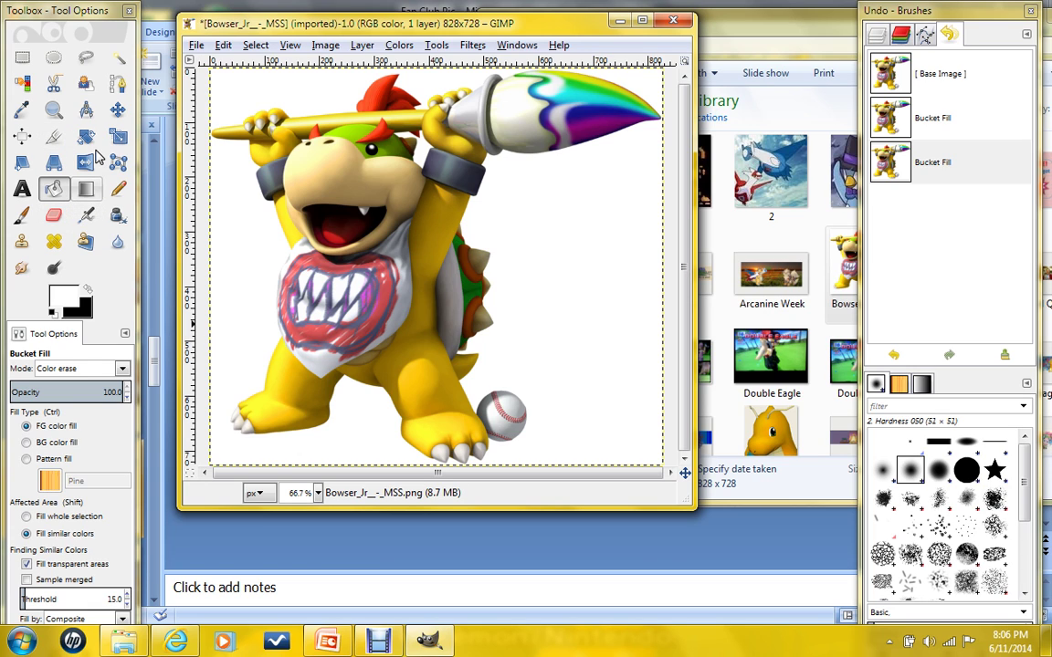
Outline a small background area beside Bowser Jr.'s arm and bib with Free Select and clear its pixels
click(85, 59)
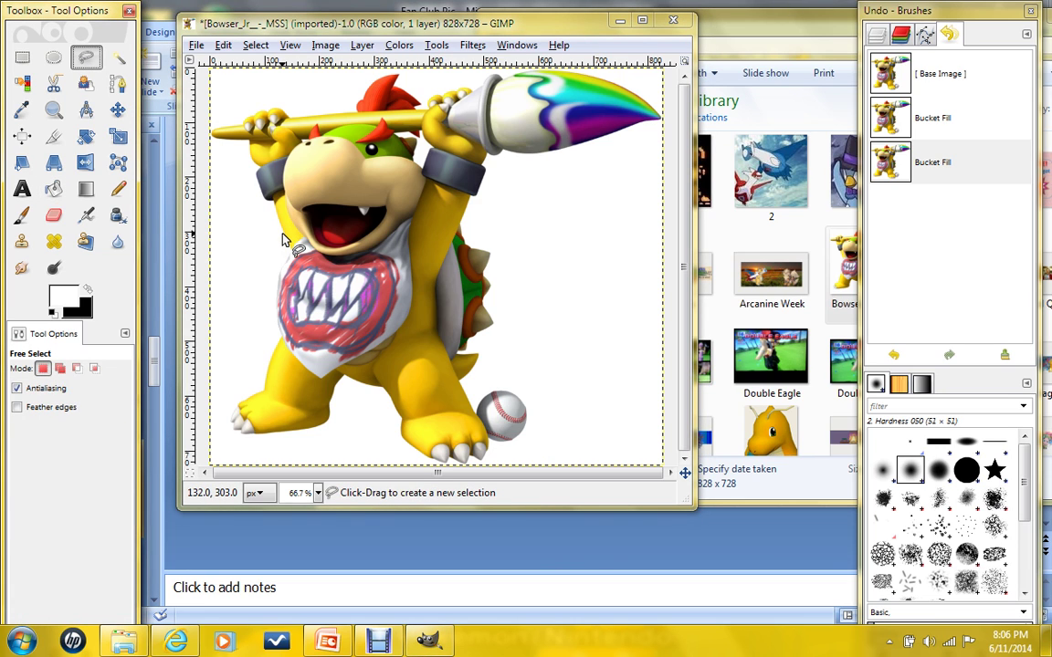
scroll(276, 255, up, 3)
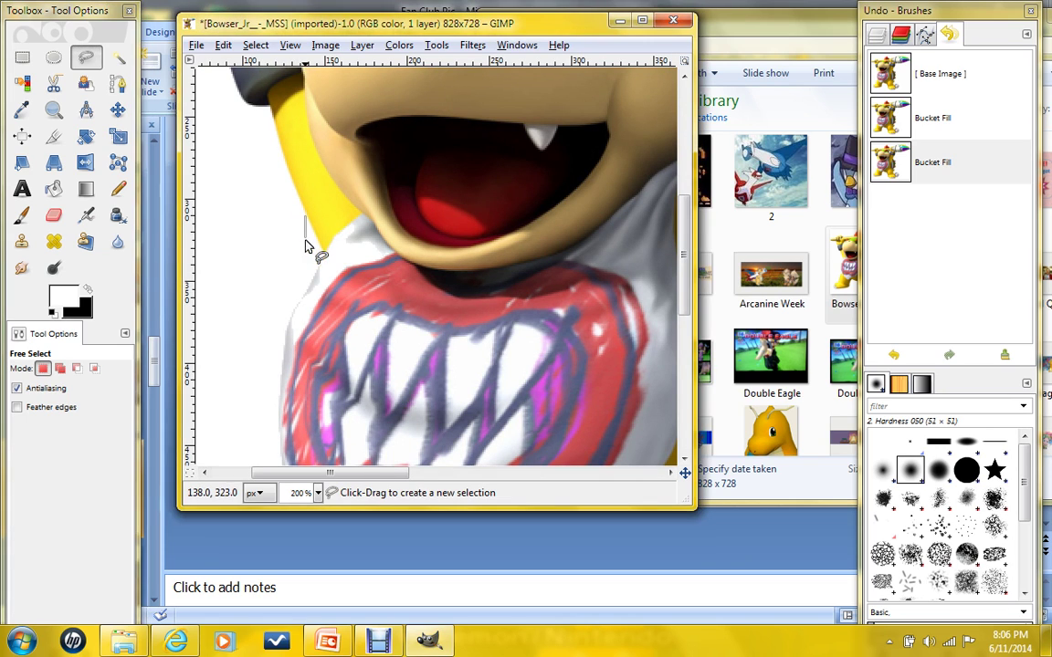
mouse_move(305, 217)
mouse_down()
mouse_move(285, 336)
mouse_move(265, 312)
mouse_move(279, 223)
mouse_move(305, 222)
mouse_up()
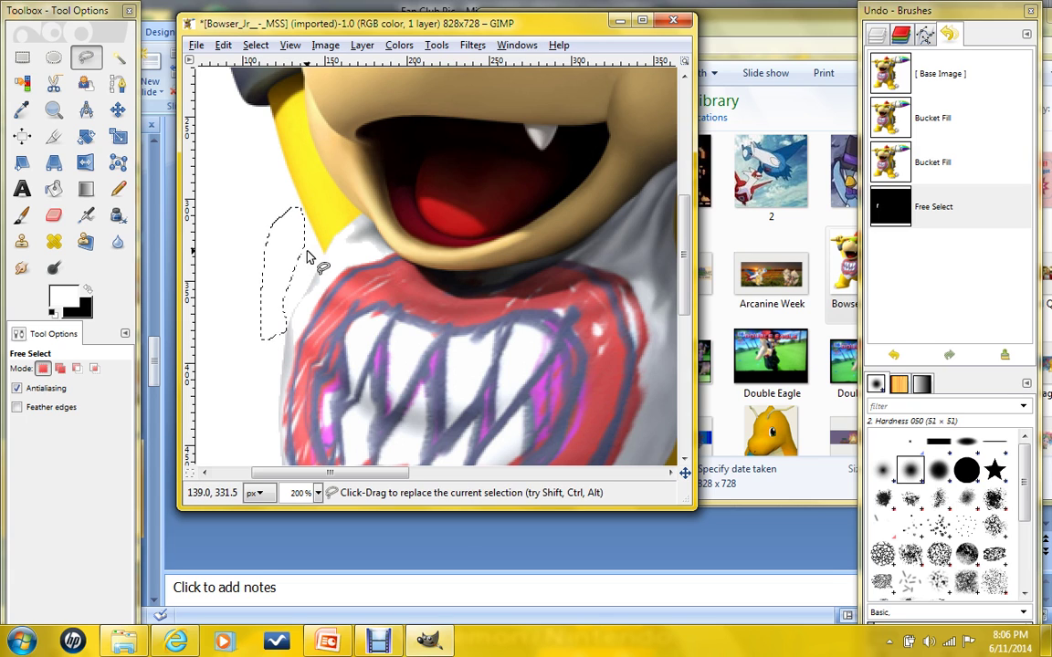
key(Delete)
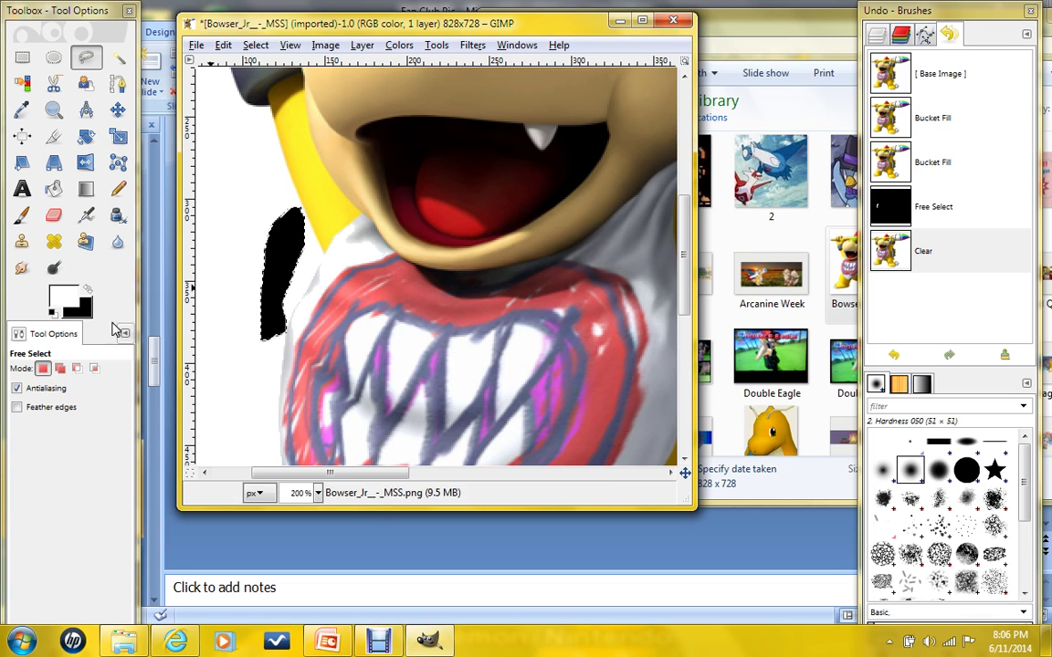
Swap the foreground color to black and apply the Color erase bucket fill twice inside the cleared selection
click(86, 287)
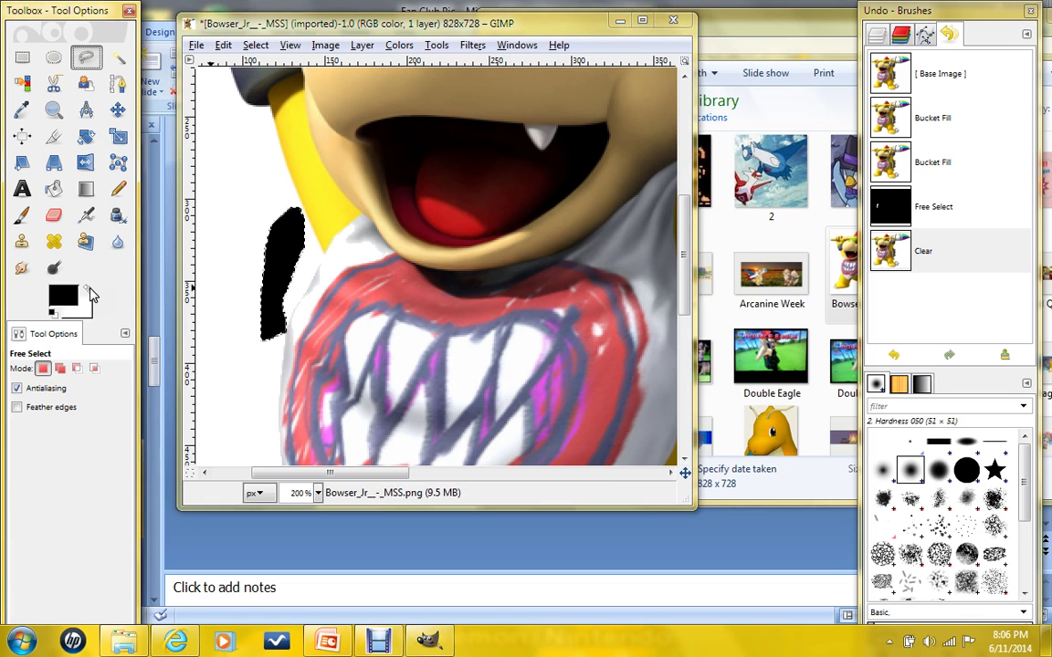
click(54, 189)
click(292, 242)
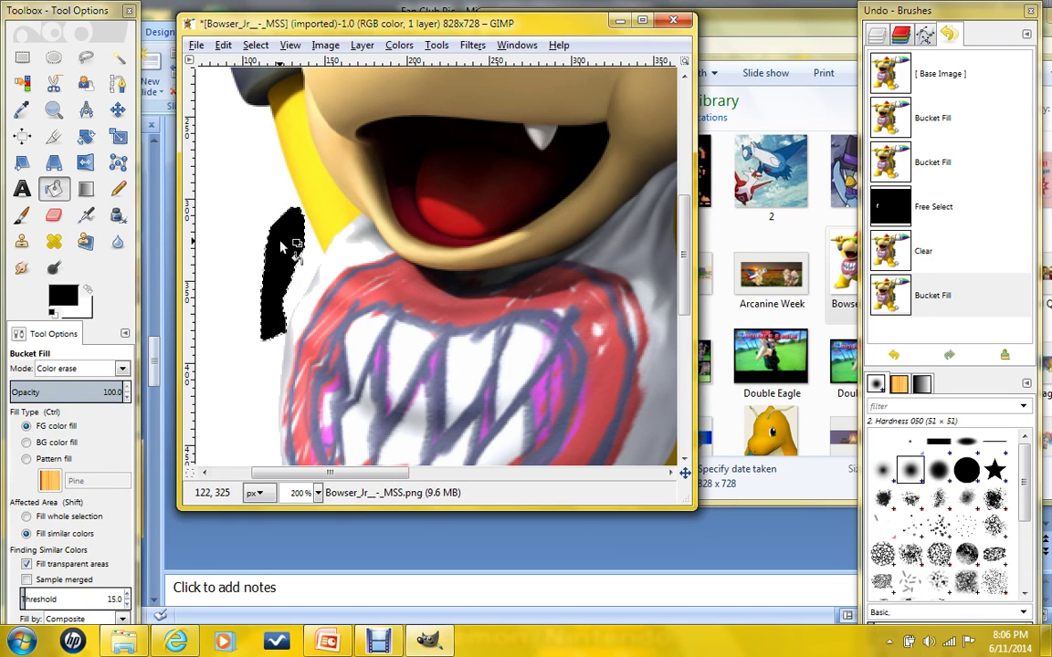
click(291, 244)
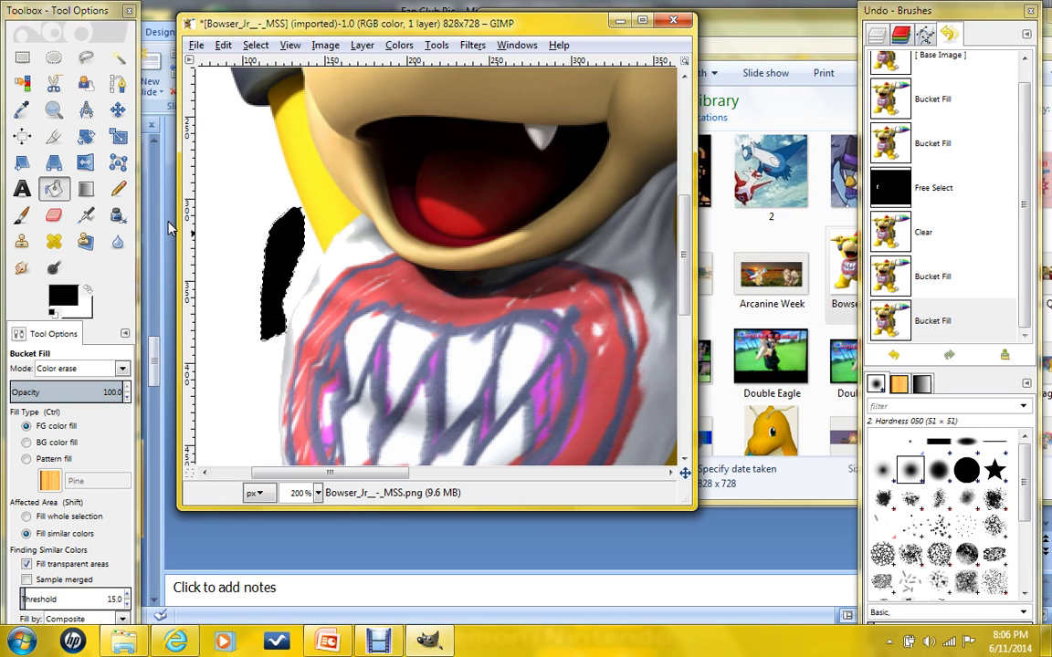
Close the Bowser Jr. image without saving and close GIMP
click(677, 24)
click(444, 338)
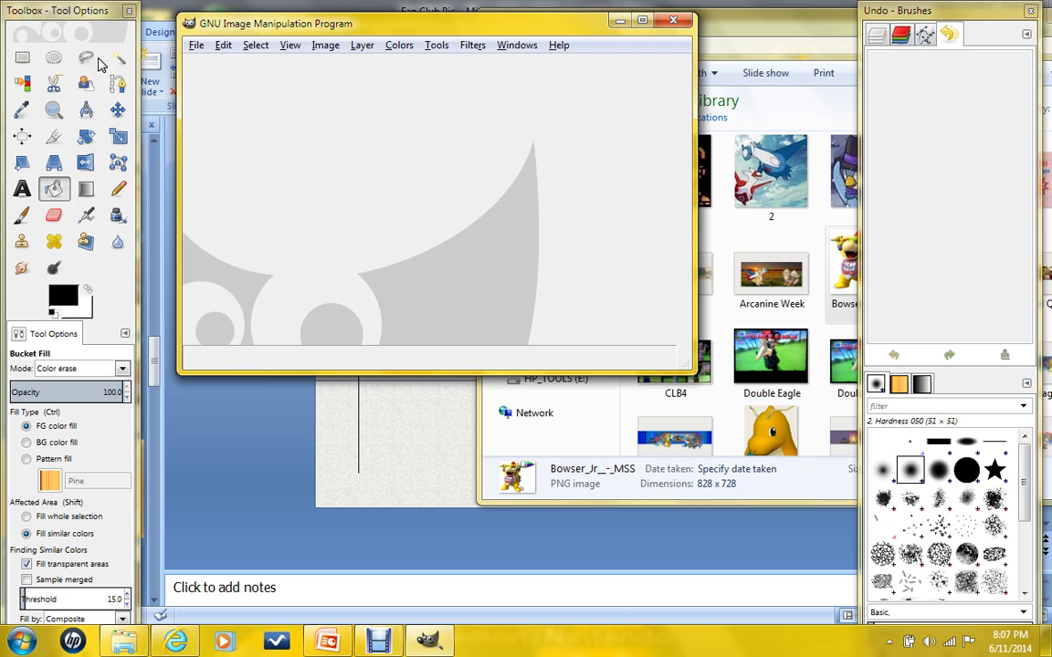
drag(468, 18, 457, 47)
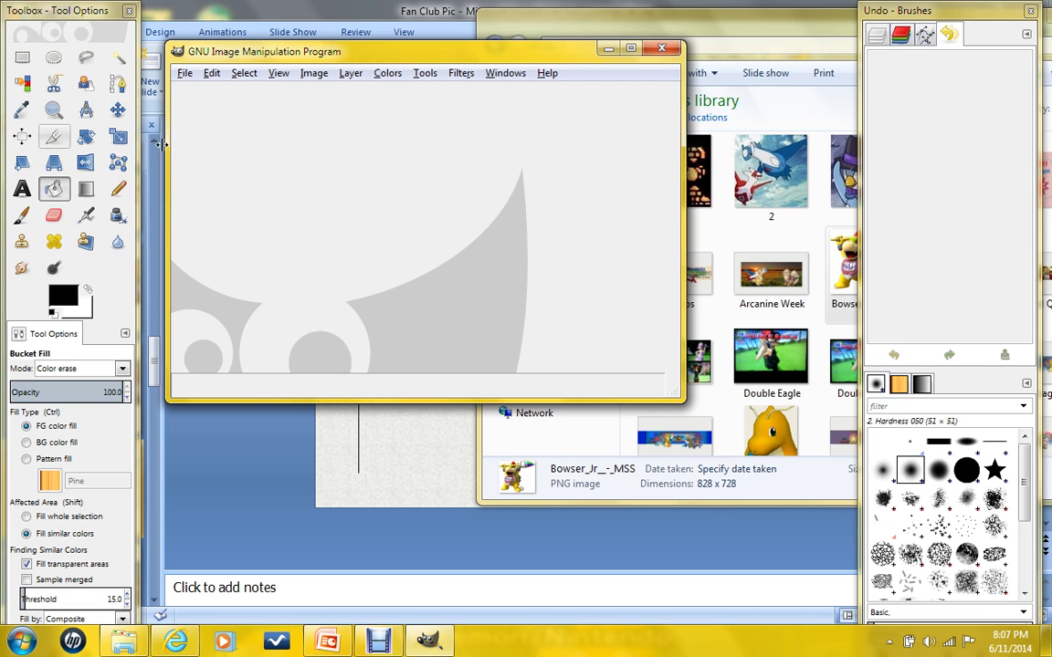
click(661, 48)
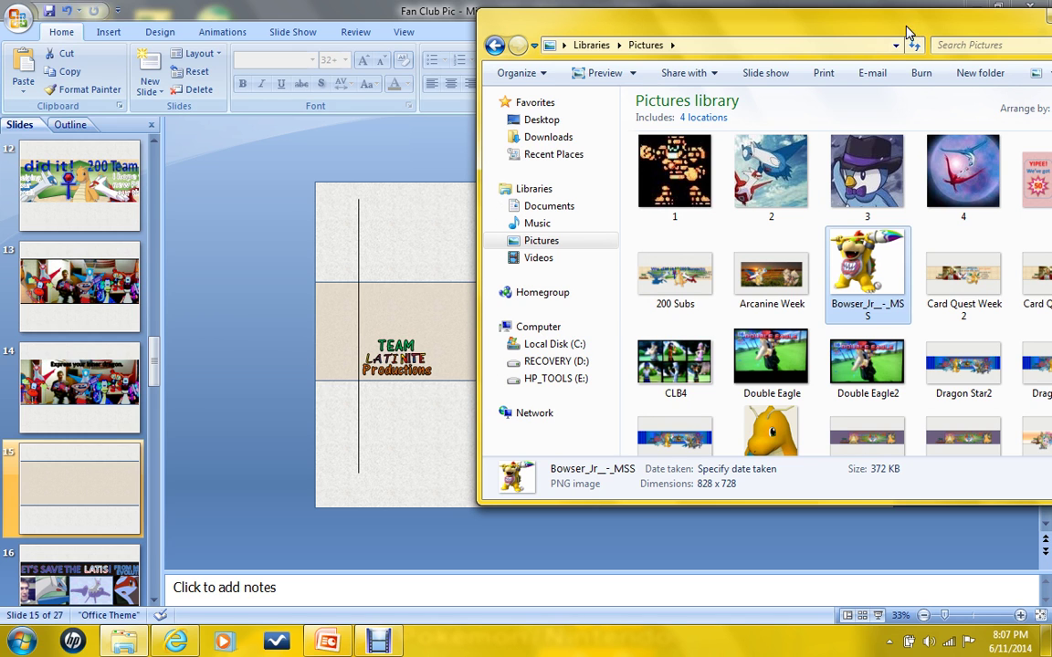
Copy the Latias picture from the DCIM folder of the Pictures library and switch back to PowerPoint
drag(907, 36, 559, 72)
scroll(715, 375, up, 3)
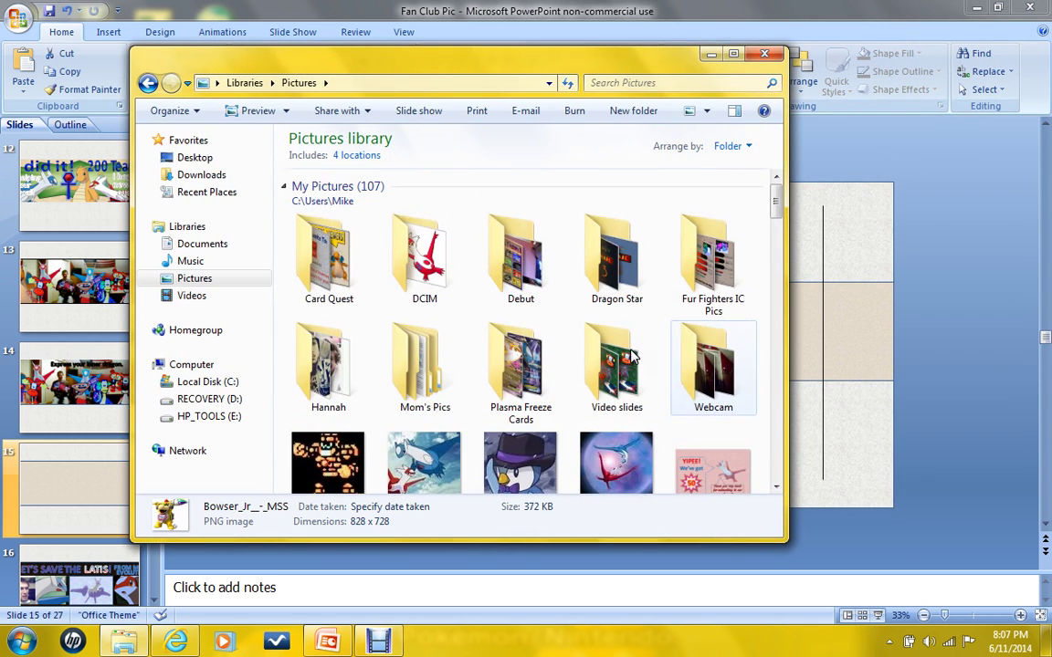
double_click(428, 241)
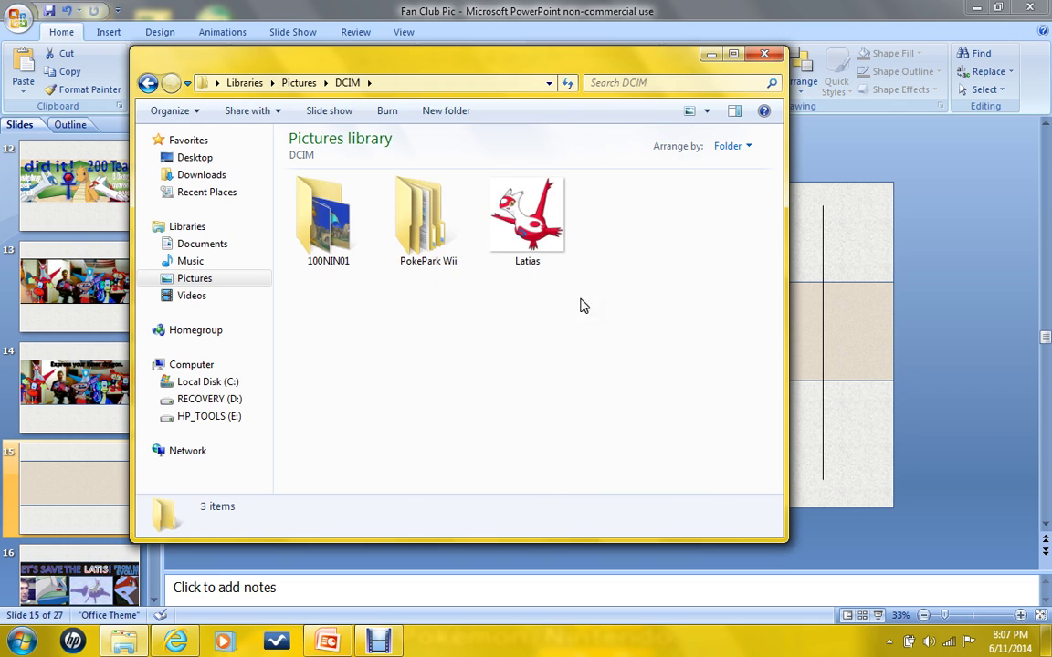
click(524, 266)
right_click(529, 233)
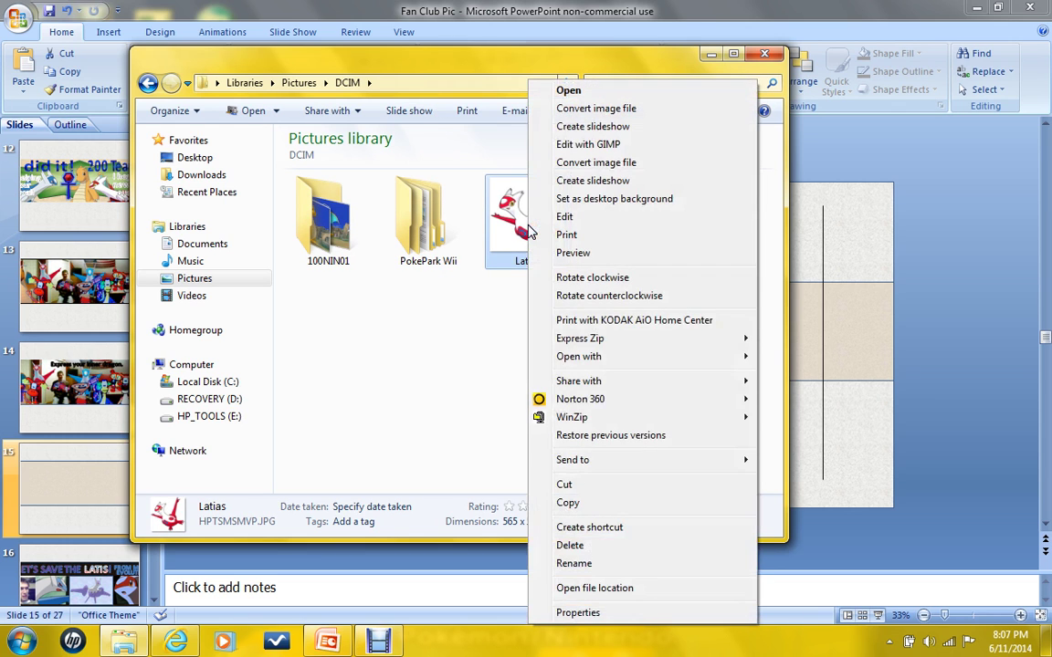
click(614, 504)
click(640, 8)
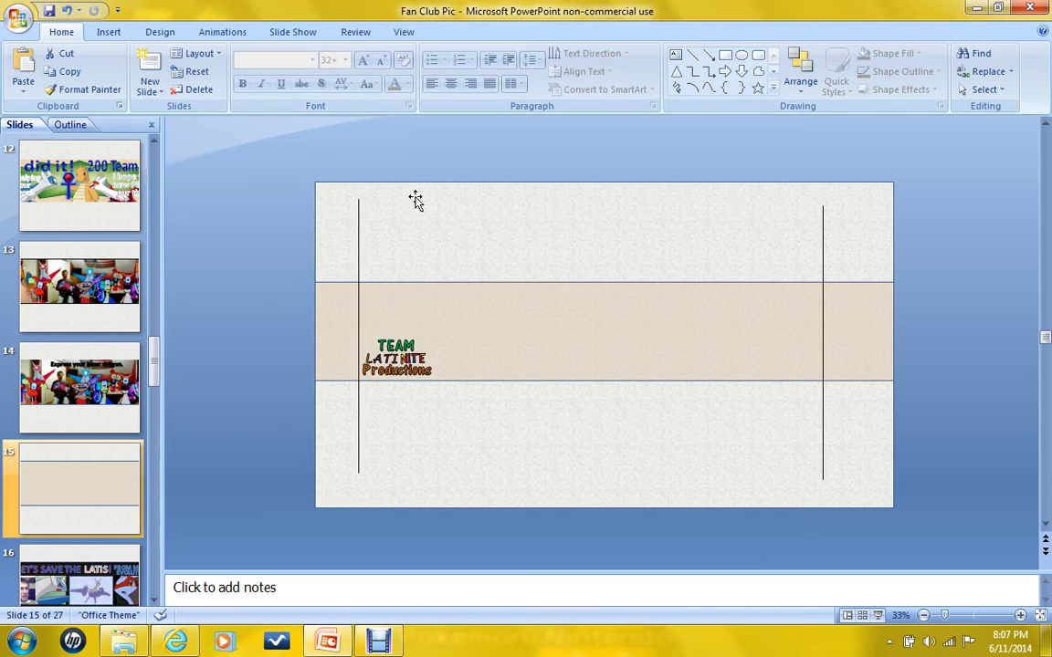
Try the copied Latias picture with its white background at different positions on slide 15, and delete it
right_click(290, 155)
click(329, 202)
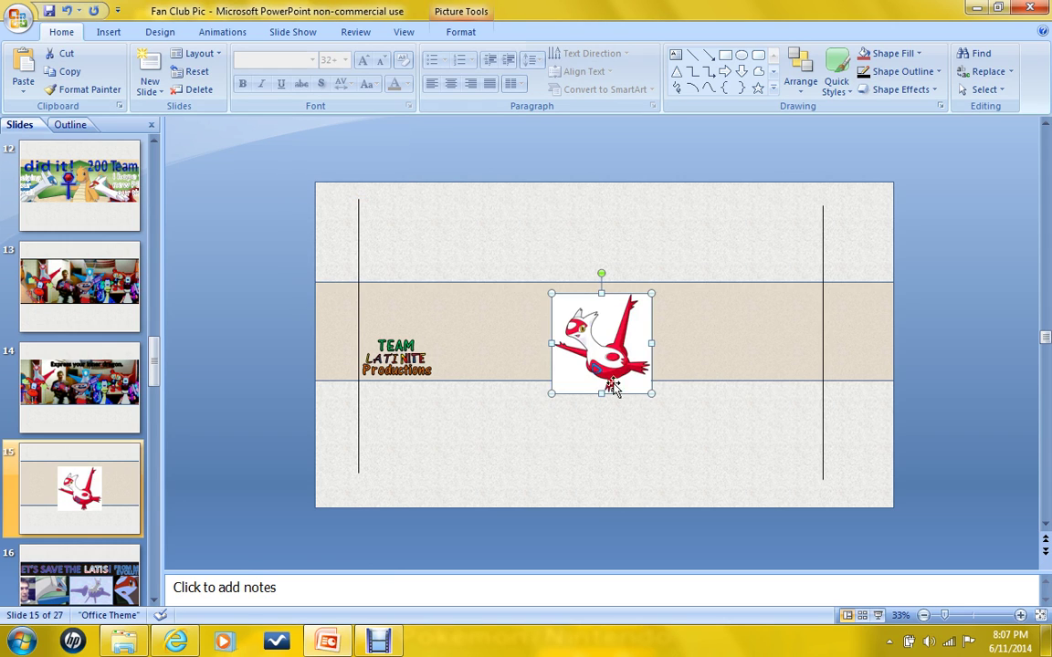
drag(613, 387, 637, 444)
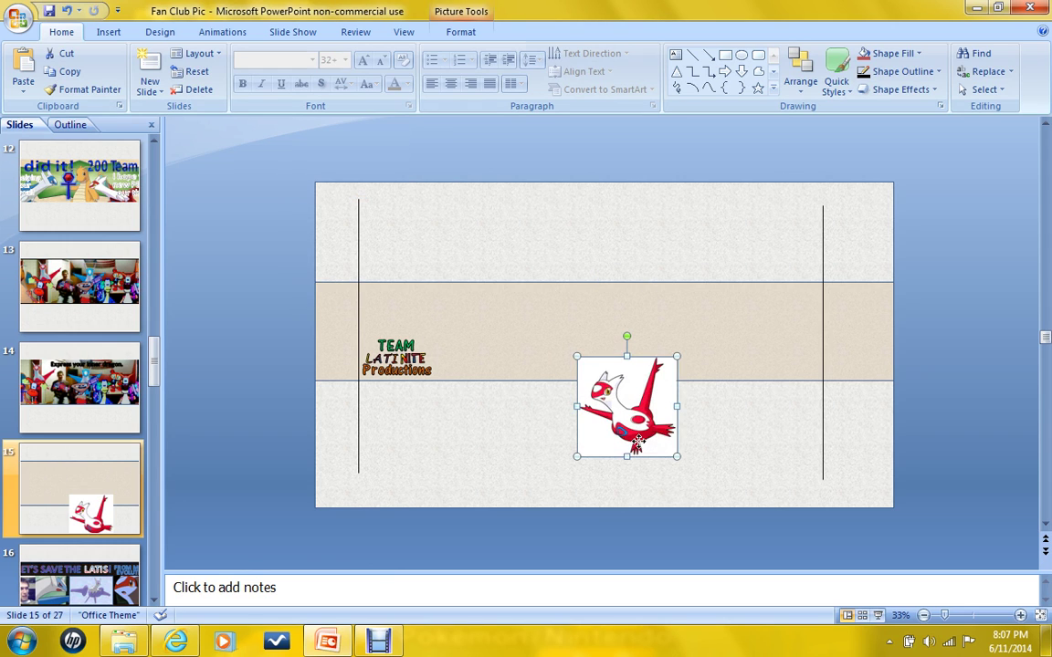
drag(633, 390, 572, 297)
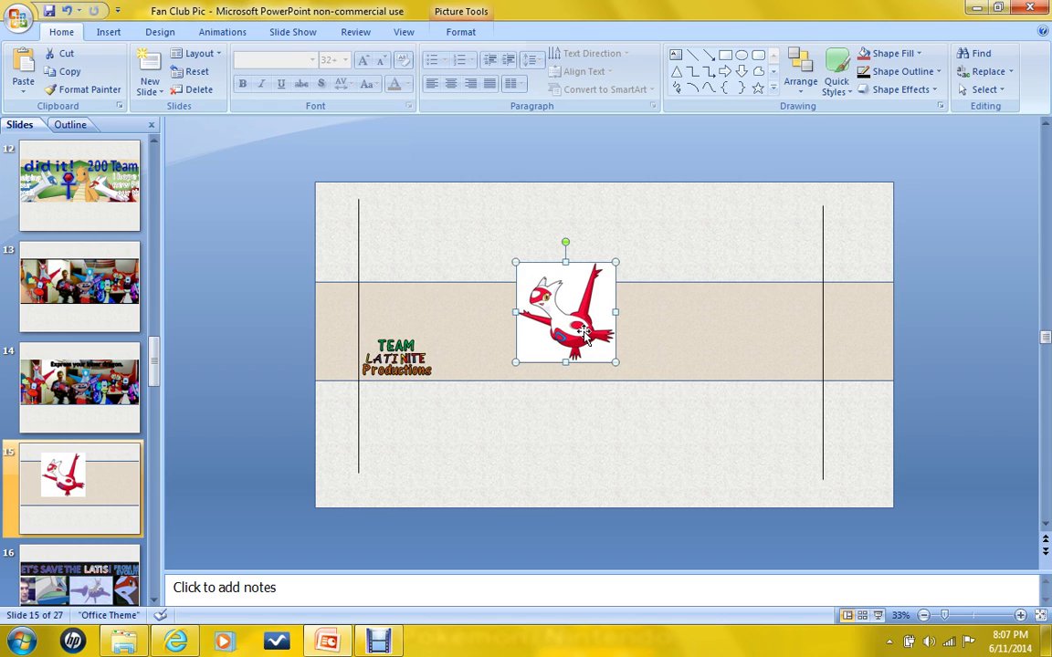
key(Delete)
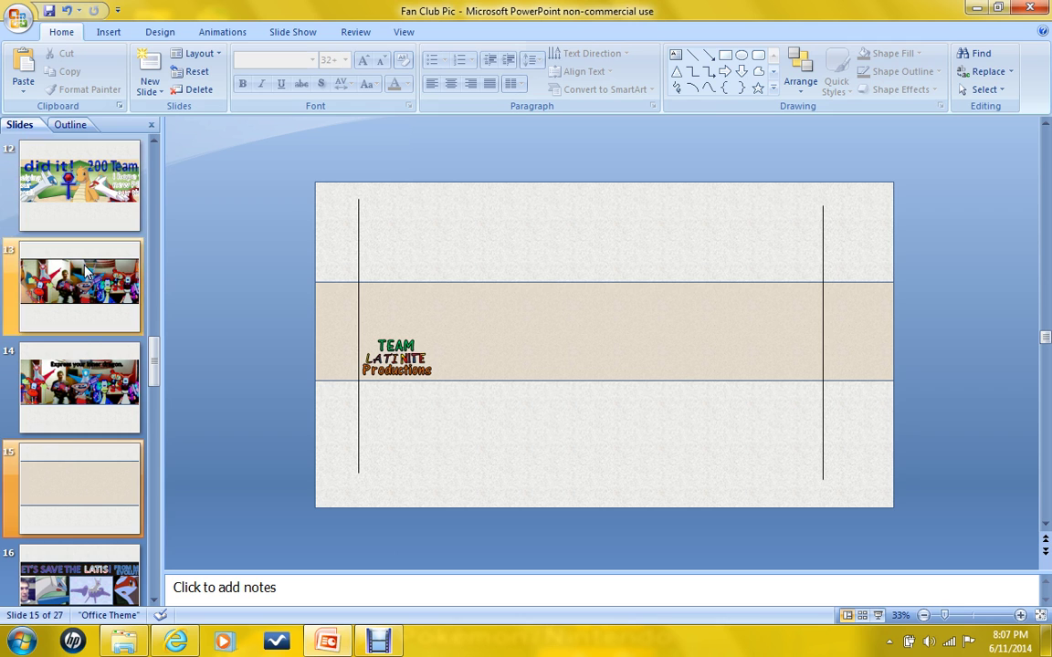
Copy the Latias and Latios pictures together from the birthday banner on slide 11
scroll(128, 350, up, 2)
click(96, 260)
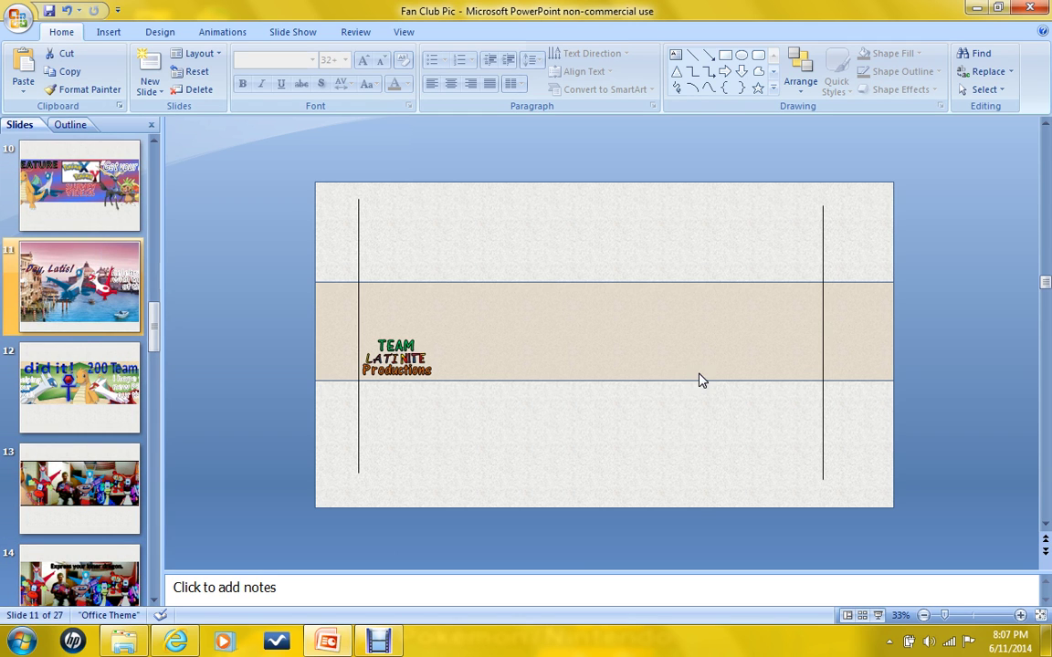
click(589, 321)
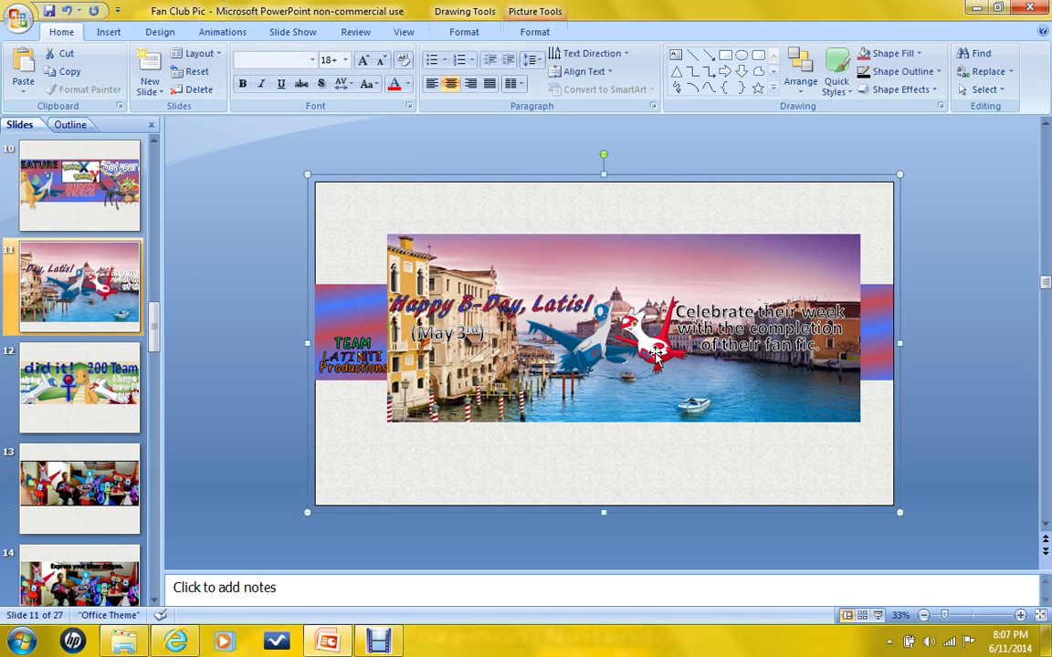
right_click(655, 354)
click(654, 350)
click(650, 345)
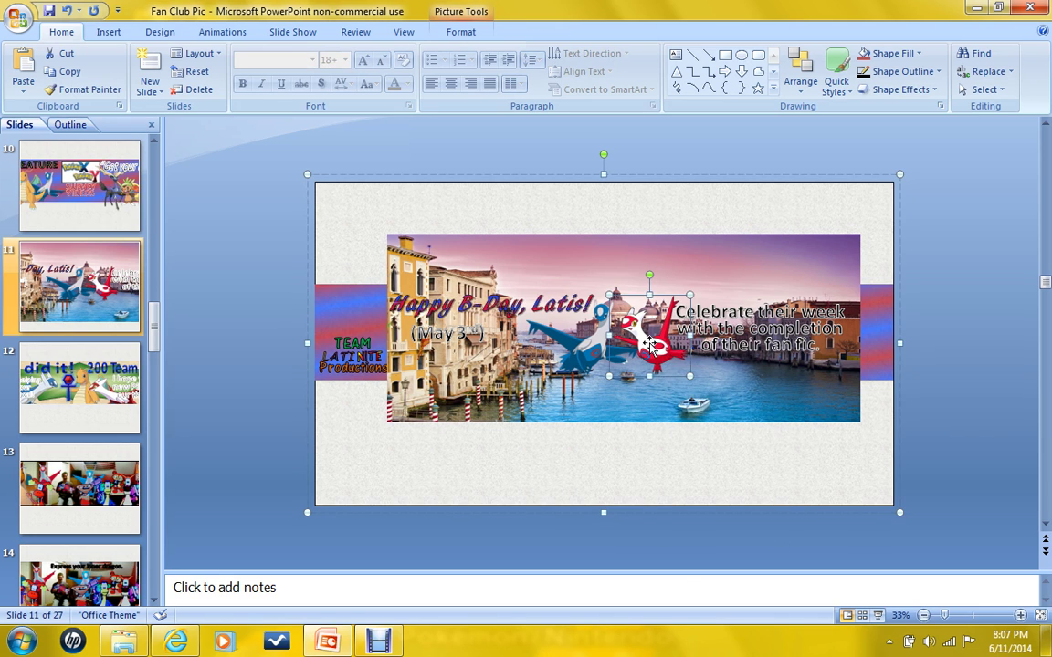
right_click(657, 350)
click(701, 373)
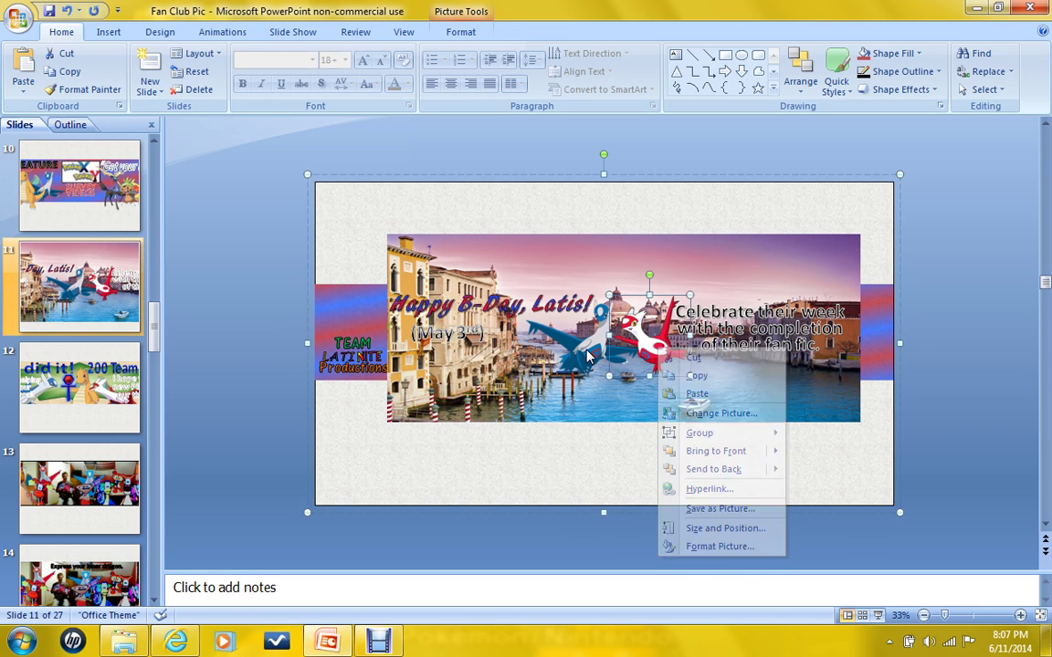
right_click(589, 354)
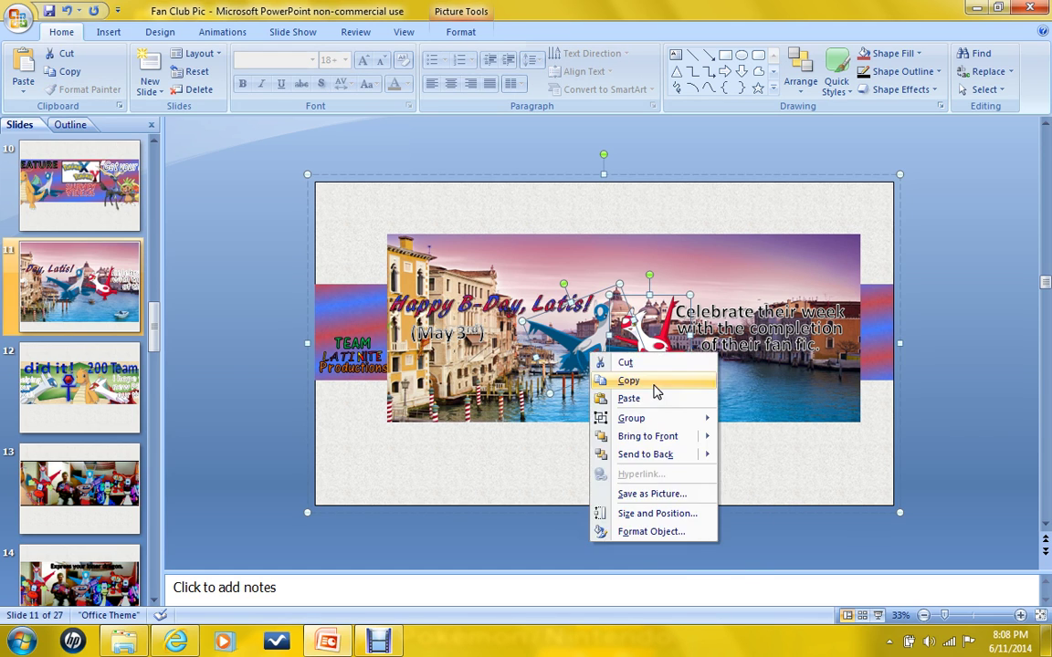
click(653, 380)
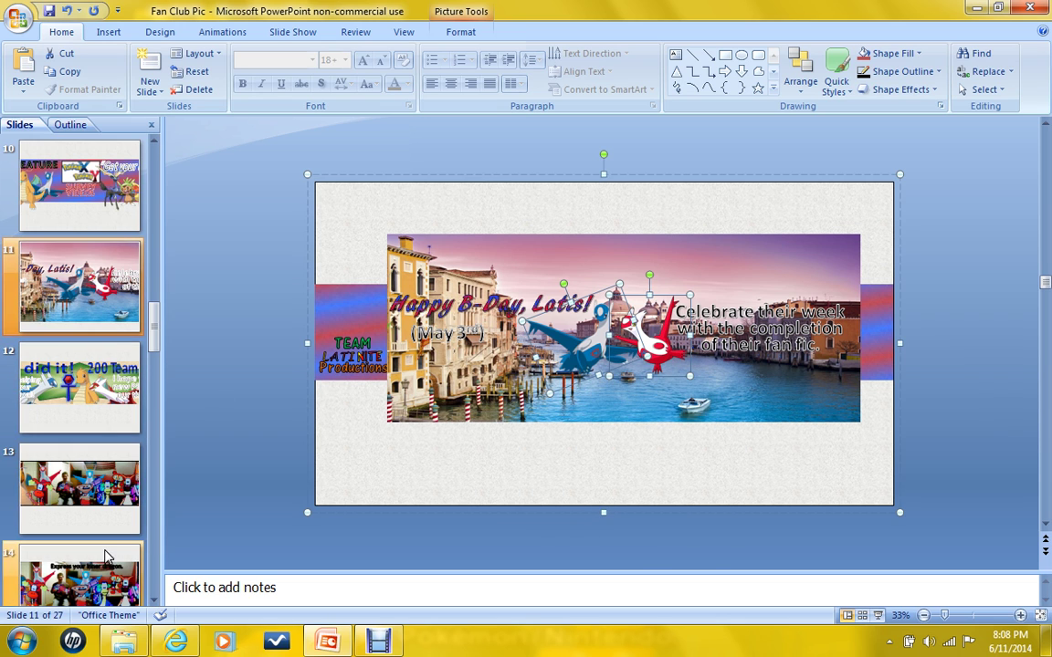
Paste both pictures onto slide 15, moving Latias beside the team logo and Latios toward the opposite vertical guide line
scroll(137, 343, down, 3)
click(101, 392)
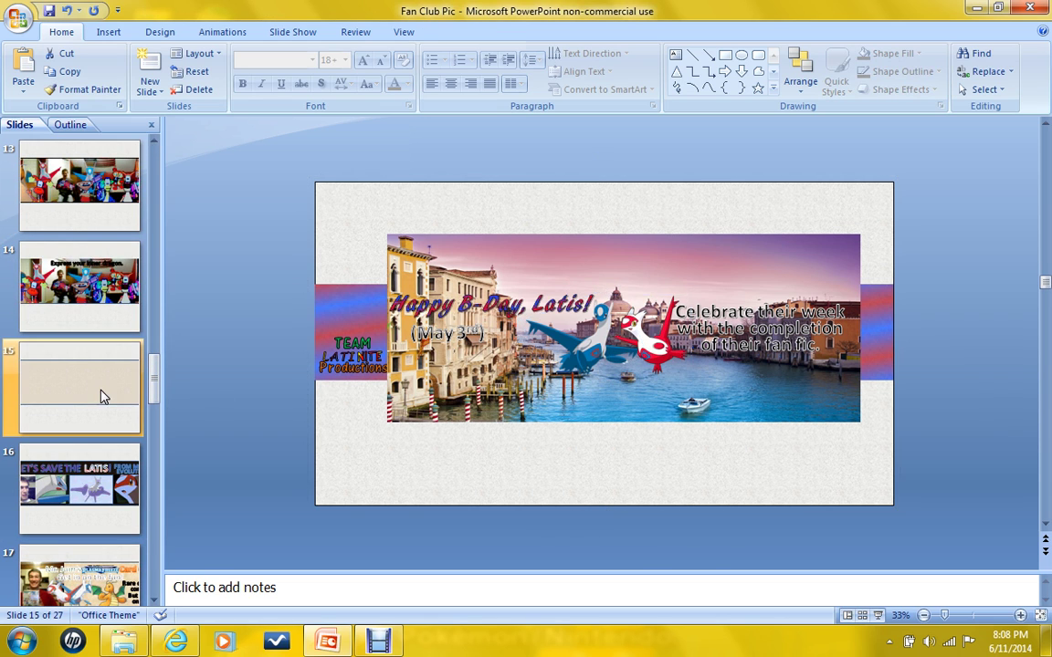
right_click(289, 342)
click(321, 378)
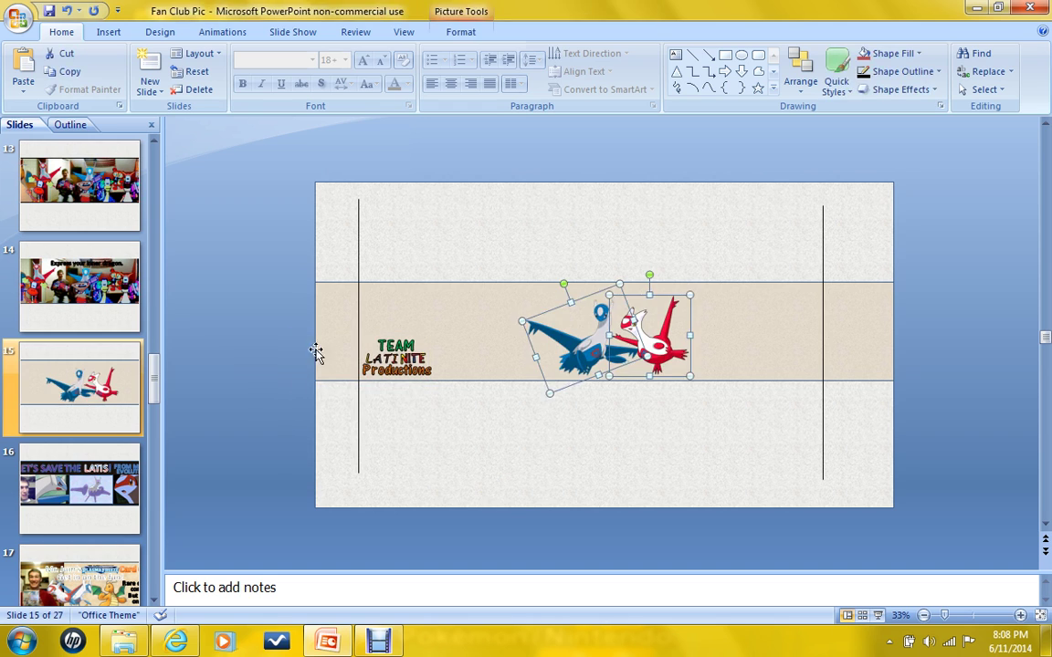
click(650, 352)
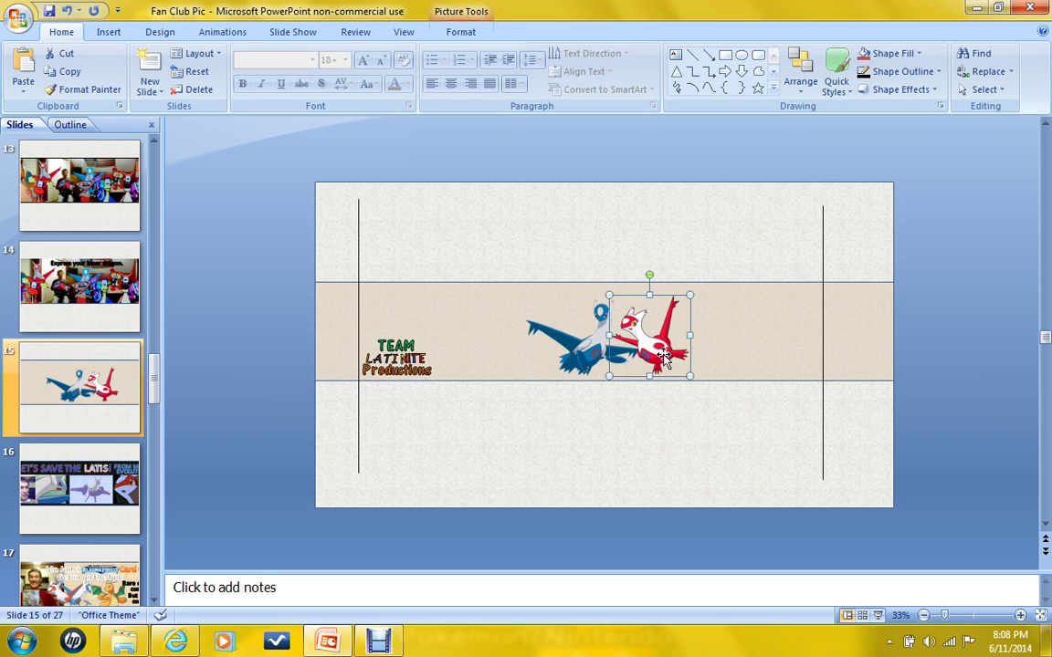
drag(650, 351, 491, 351)
drag(589, 360, 709, 365)
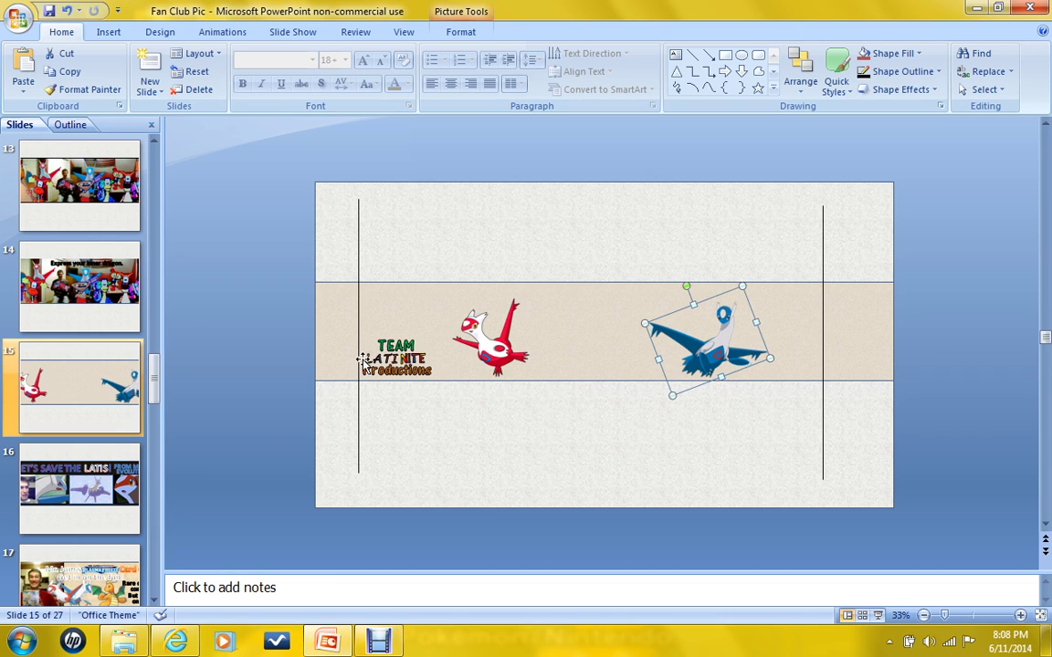
Copy the Dragonite picture from the banner on slide 1
click(108, 359)
scroll(107, 359, up, 4)
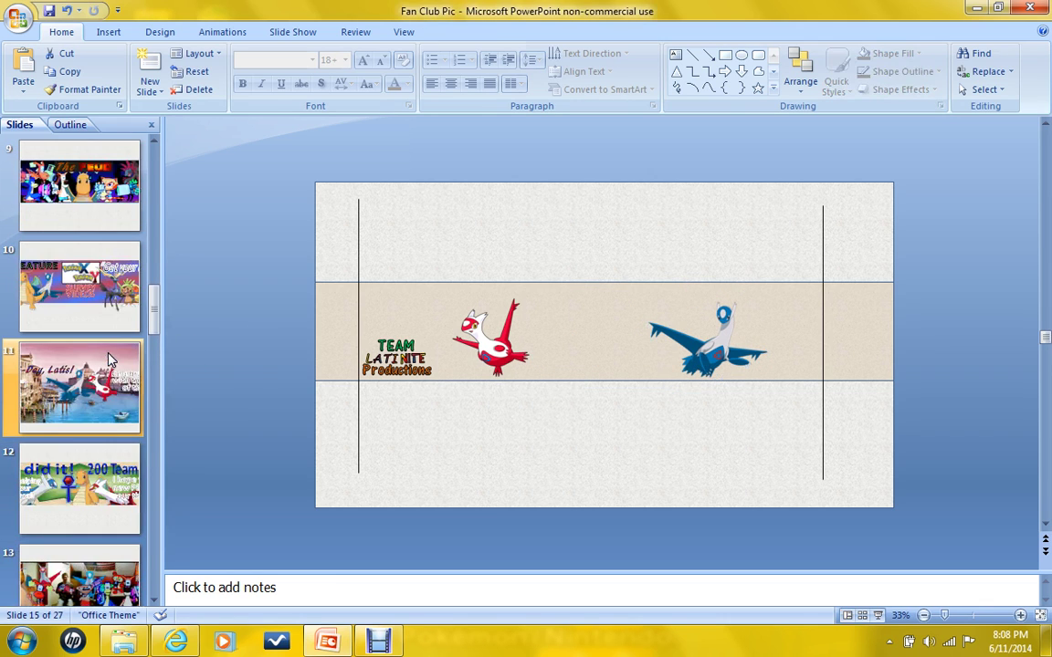
scroll(107, 359, up, 5)
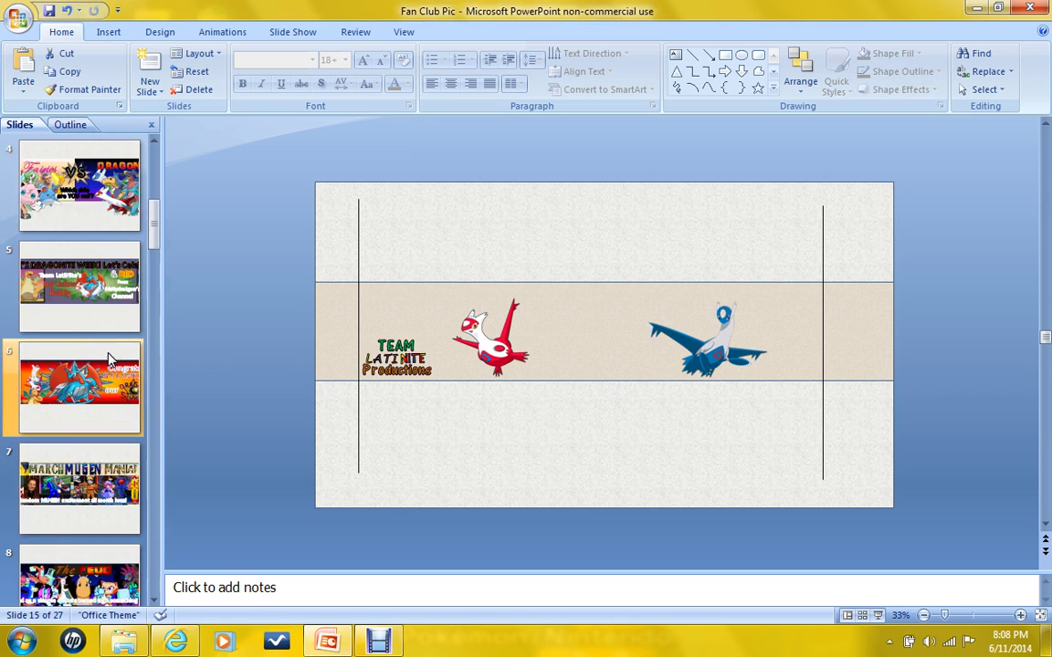
scroll(108, 359, up, 1)
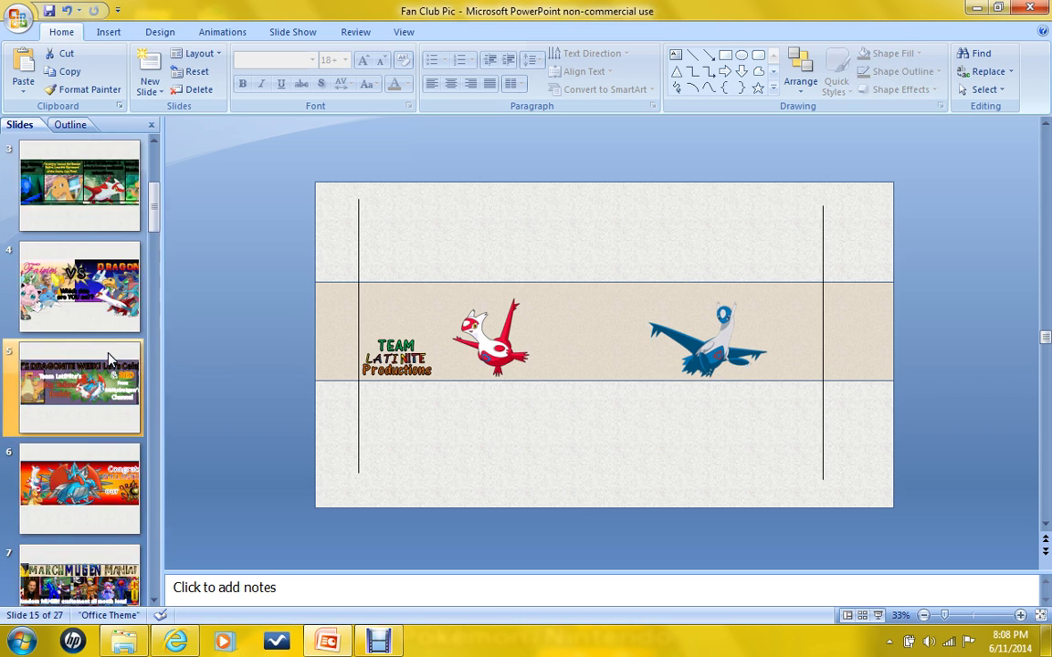
scroll(107, 359, up, 1)
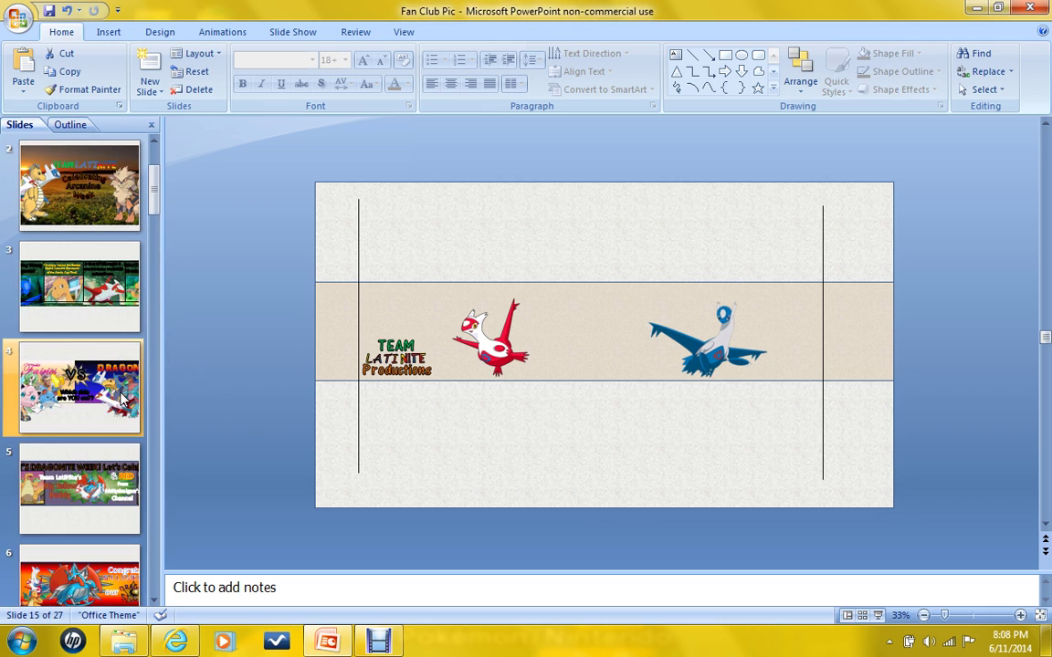
scroll(98, 392, up, 1)
key(Home)
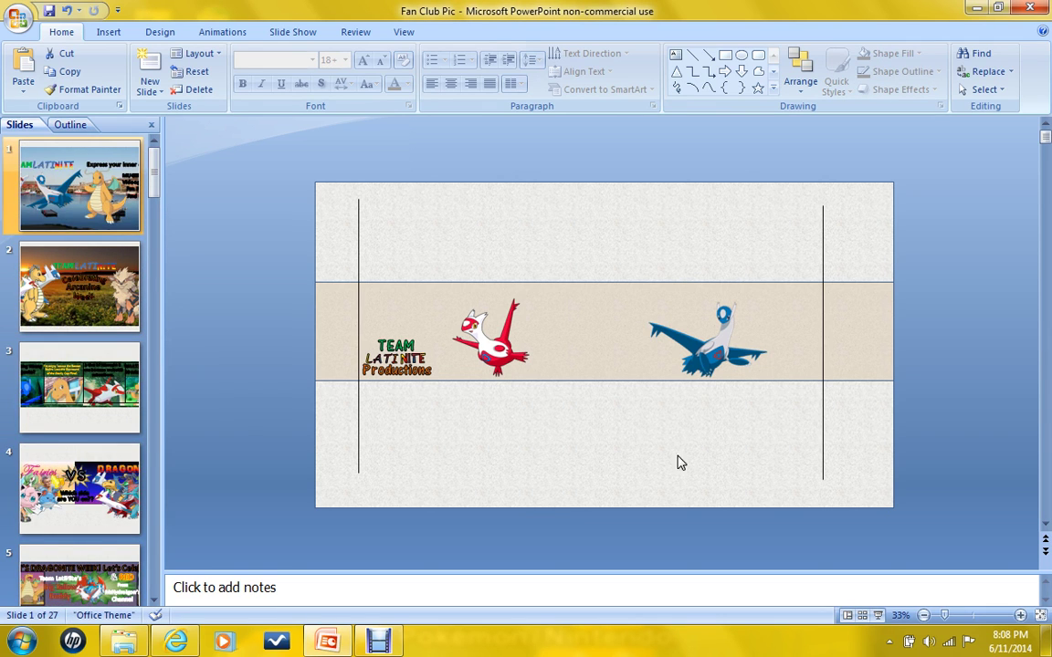
click(585, 351)
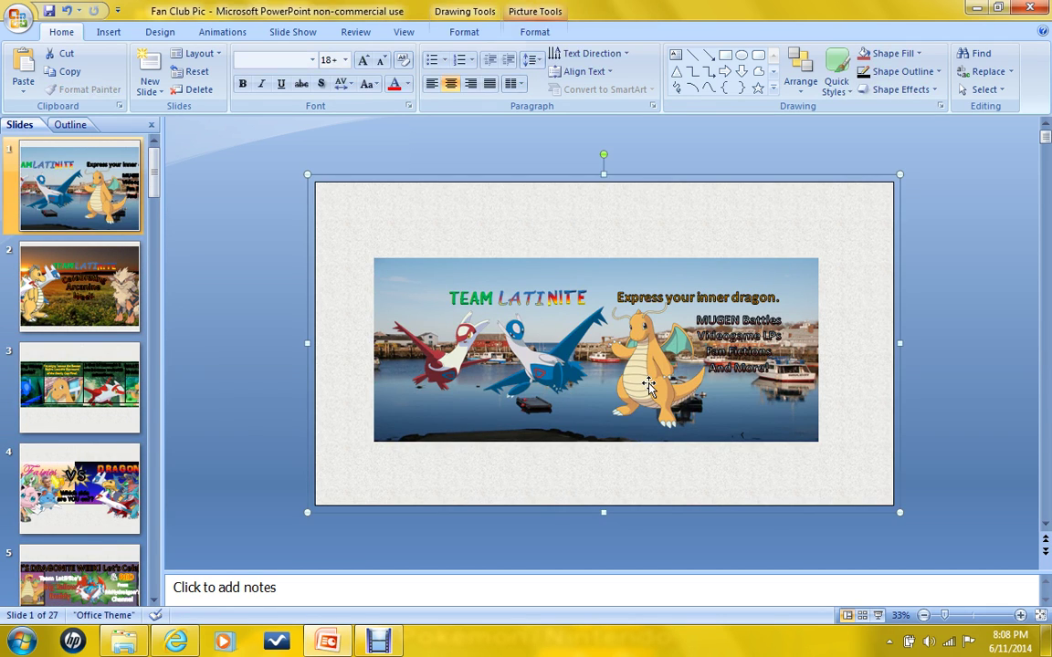
click(648, 386)
right_click(648, 385)
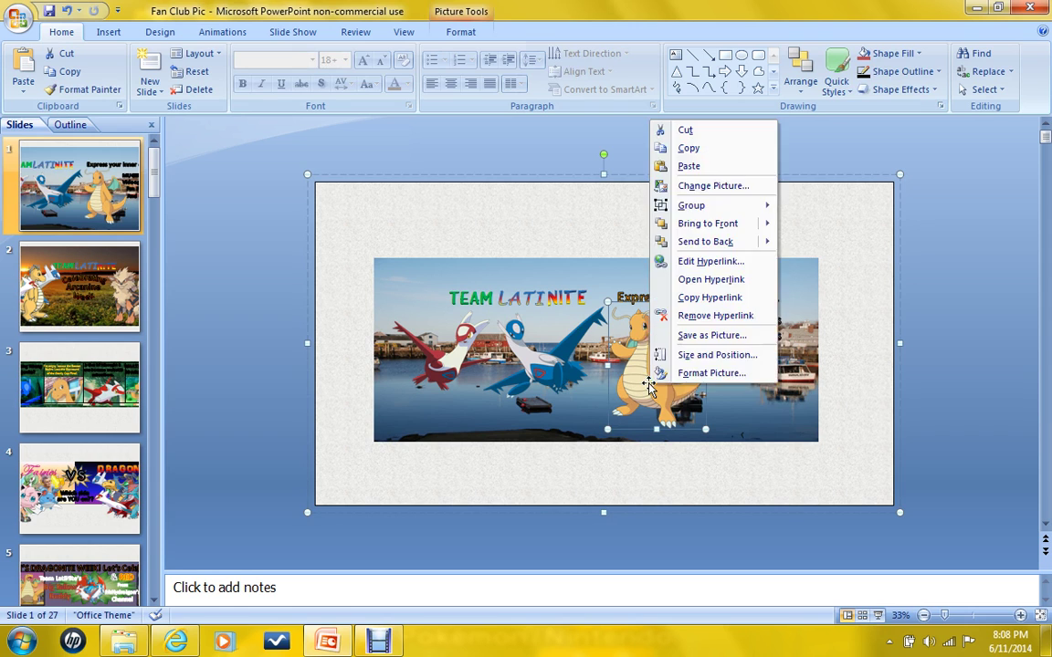
click(680, 148)
Paste Dragonite onto slide 15, place it between Latias and Latios, and shrink it slightly
scroll(100, 336, down, 9)
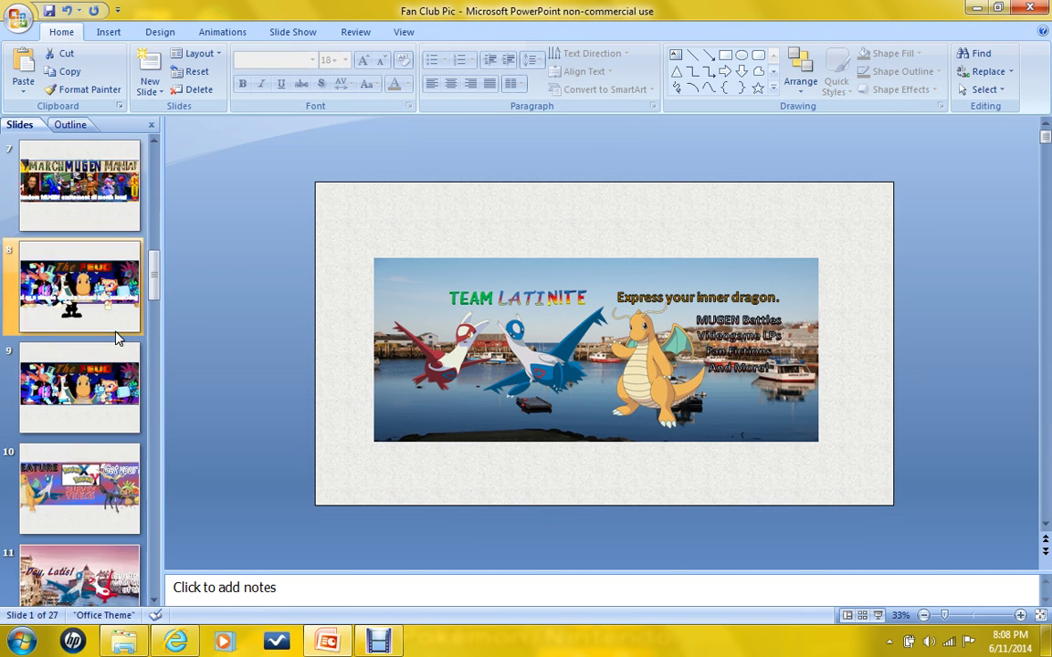
scroll(116, 338, down, 1)
click(100, 566)
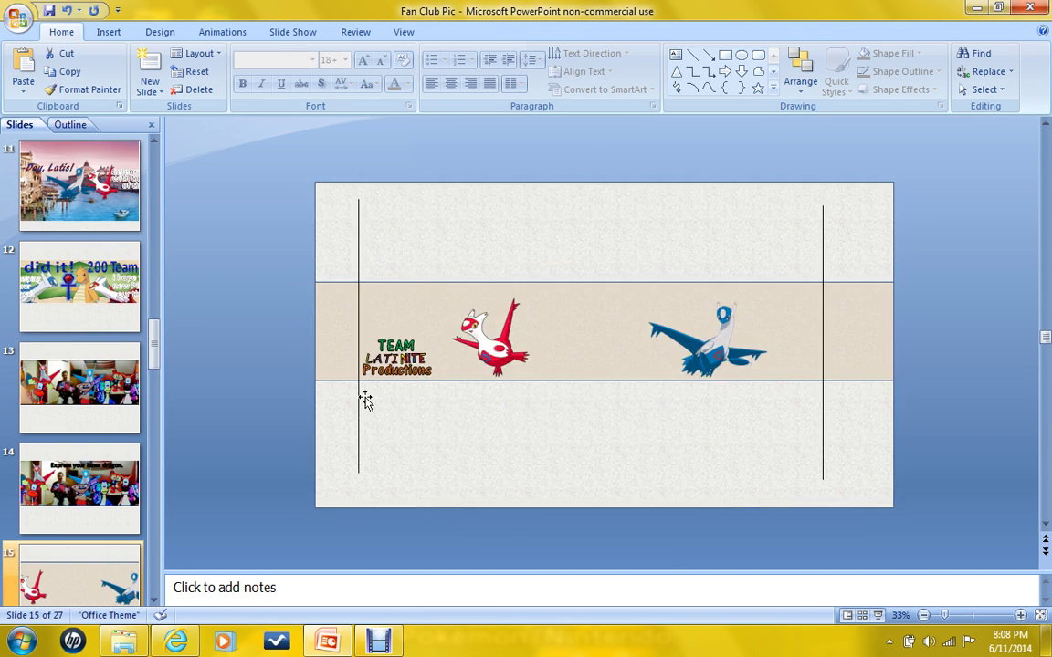
right_click(236, 317)
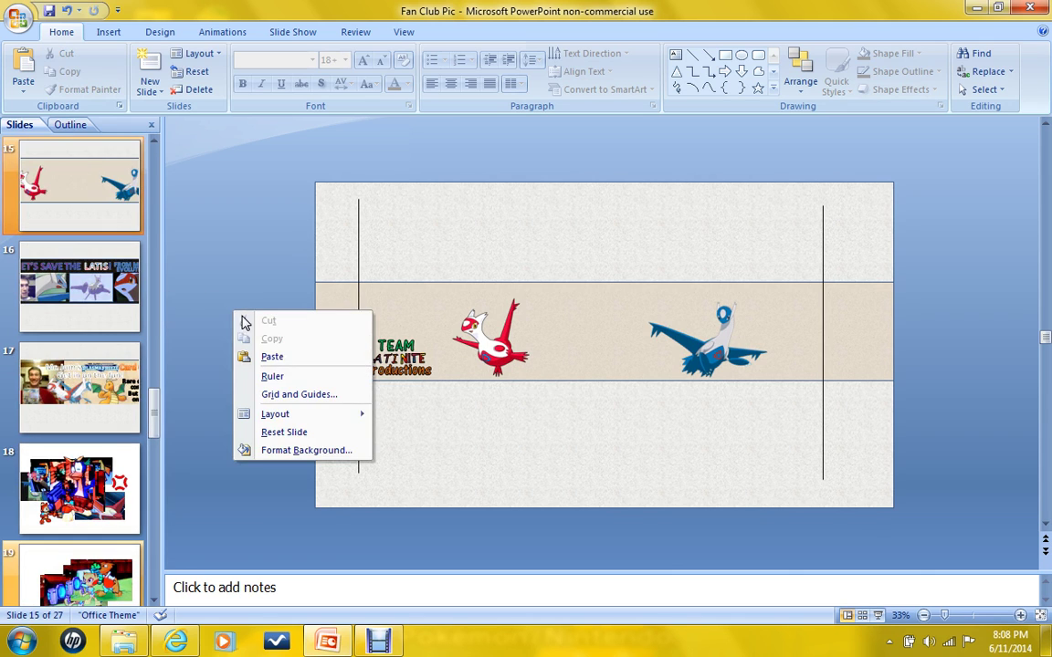
click(278, 358)
drag(641, 372, 573, 363)
mouse_move(540, 293)
mouse_down()
mouse_move(563, 305)
mouse_move(555, 307)
mouse_up()
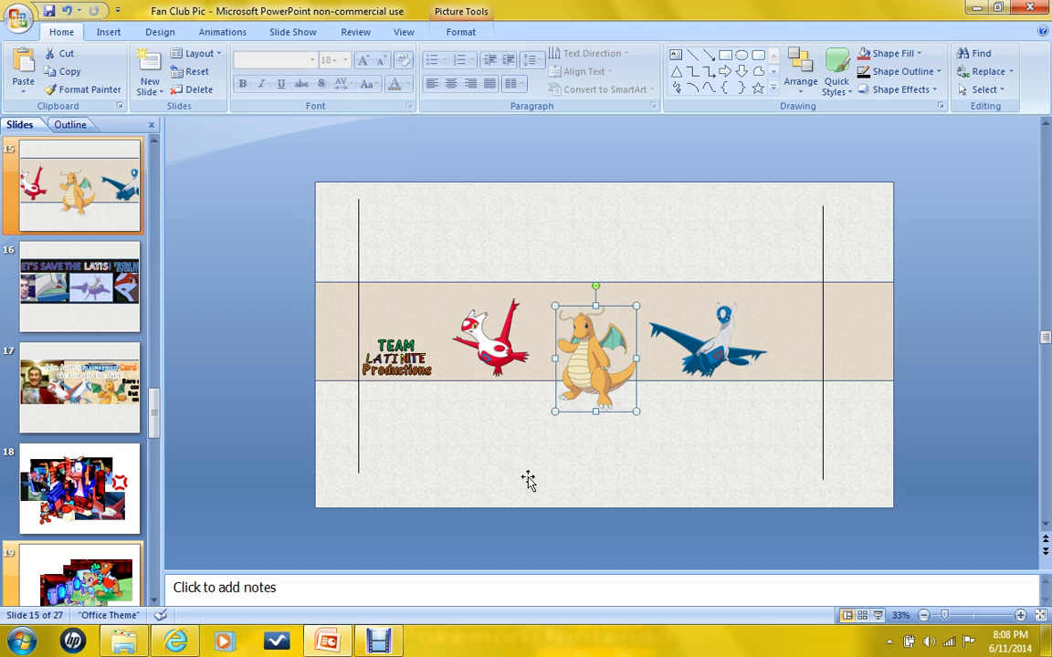
Rearrange the characters with Latias lower between the logo and Dragonite, Dragonite slightly closer to the logo, and Latios nearer the far guide line
drag(459, 330, 470, 372)
drag(599, 369, 588, 369)
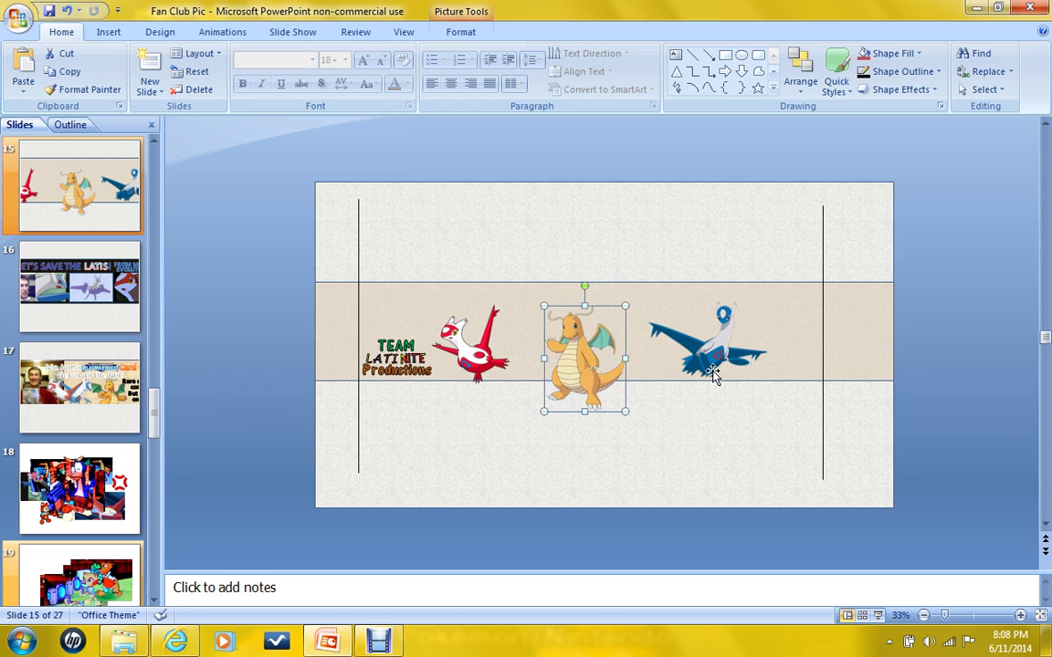
drag(712, 372, 738, 377)
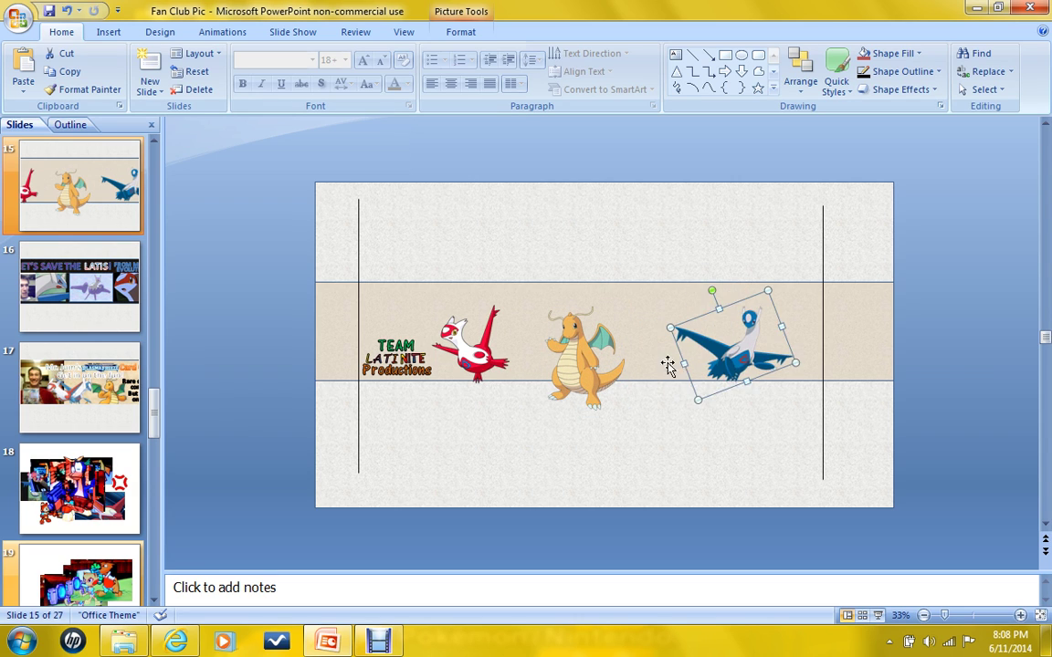
drag(470, 352, 495, 365)
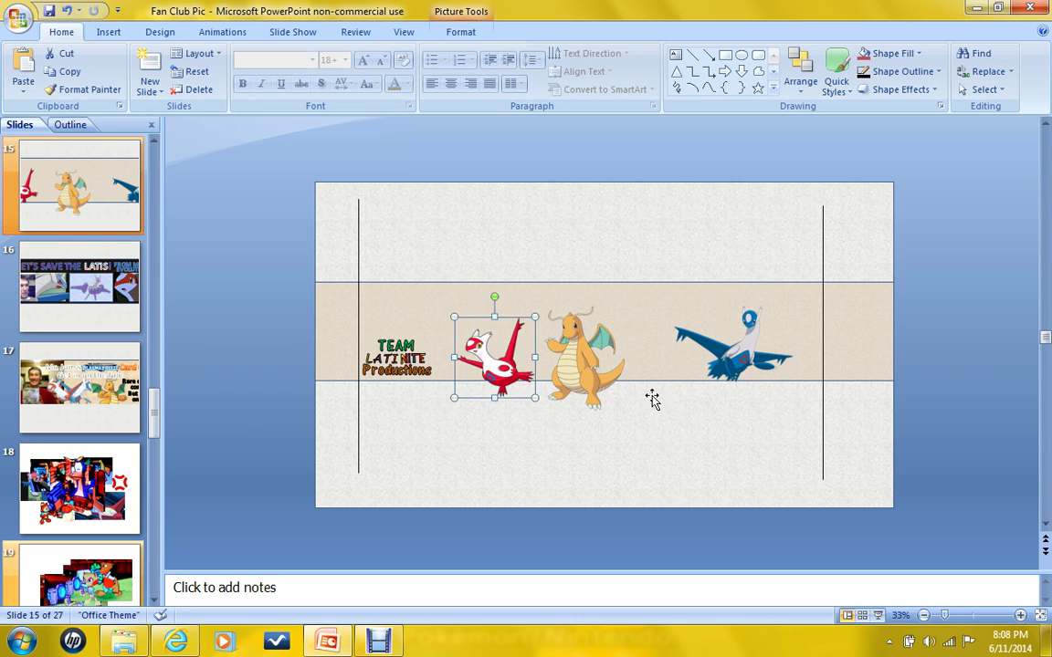
Flip Latios horizontally and move it down next to Dragonite's tail
click(763, 312)
click(799, 84)
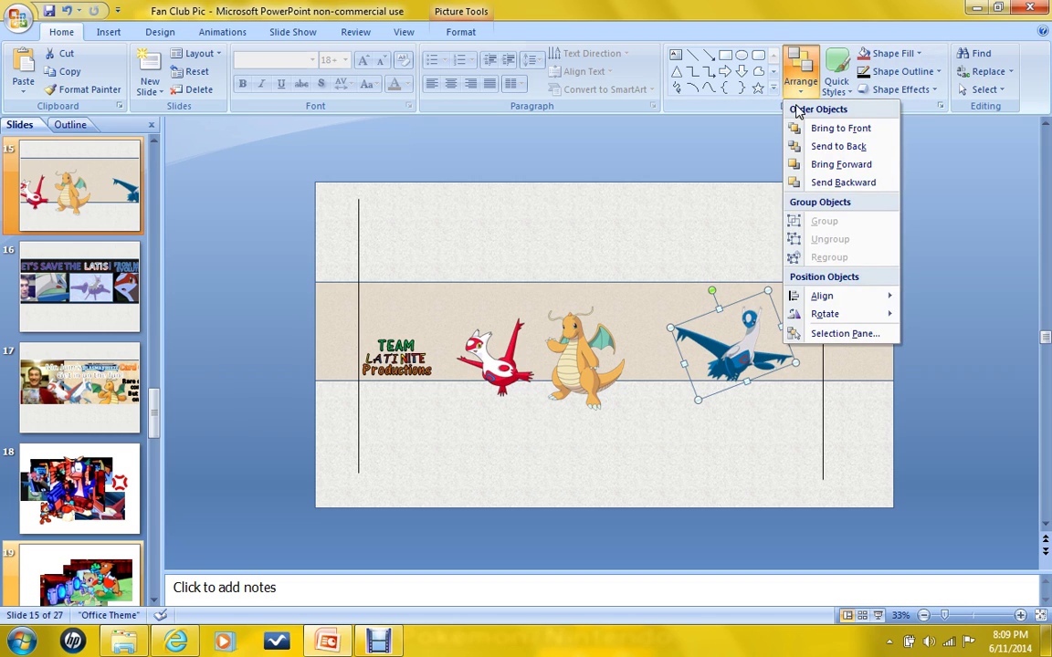
mouse_move(826, 314)
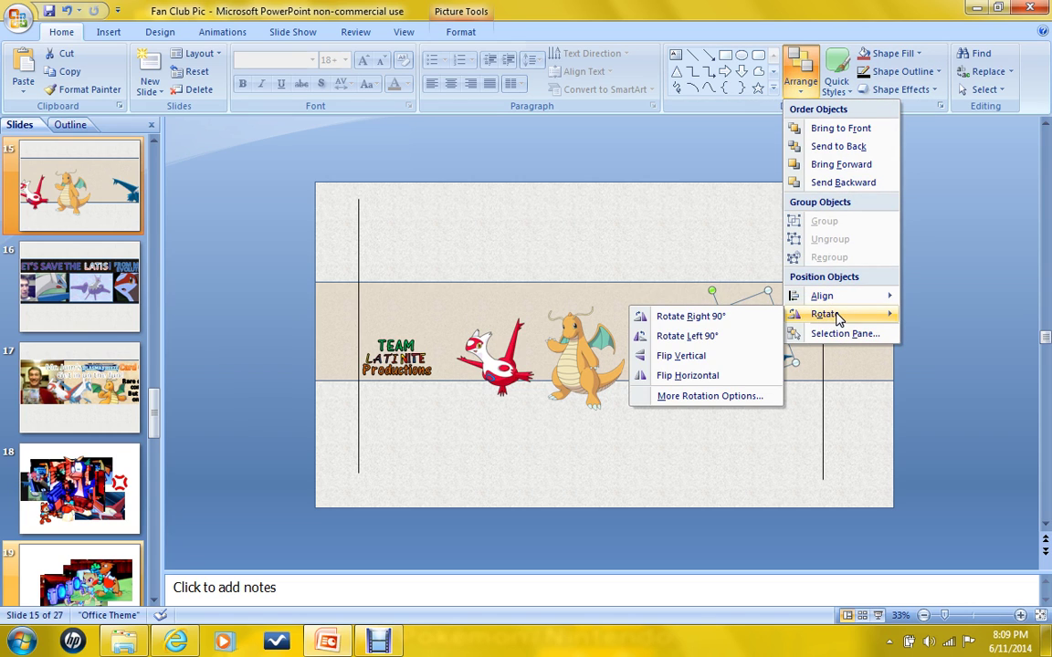
click(715, 381)
drag(720, 374, 683, 396)
Nudge Latias slightly lower toward the logo and enlarge Latios a little
drag(498, 387, 493, 396)
click(695, 387)
drag(696, 312, 666, 301)
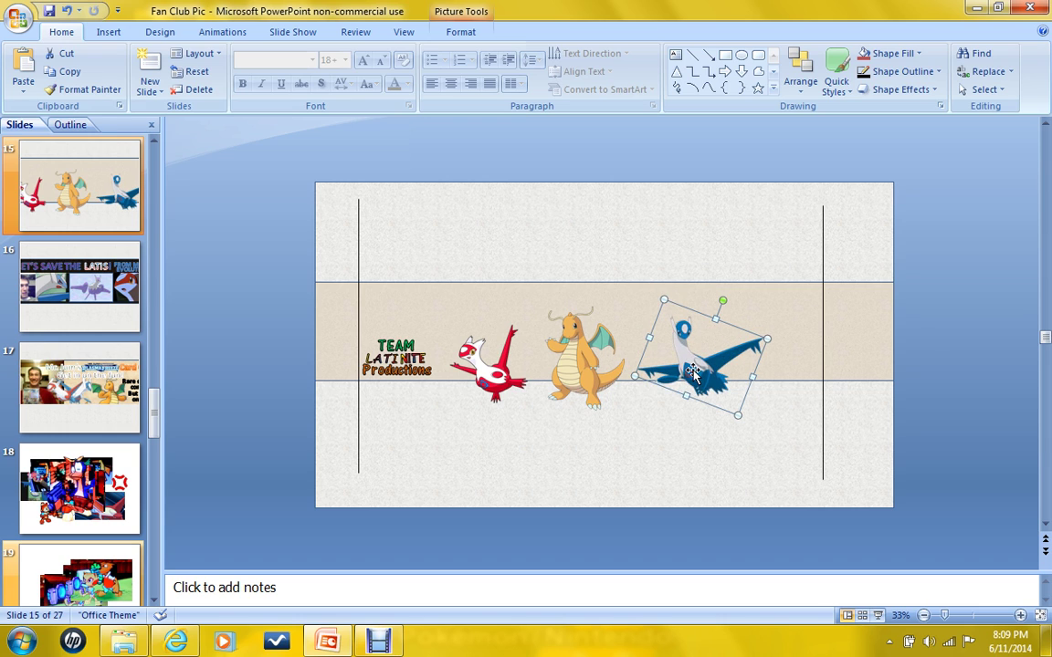
Move Dragonite slightly lower between Latias and Latios
key(ctrl+z)
key(ctrl+z)
key(ctrl+z)
click(579, 380)
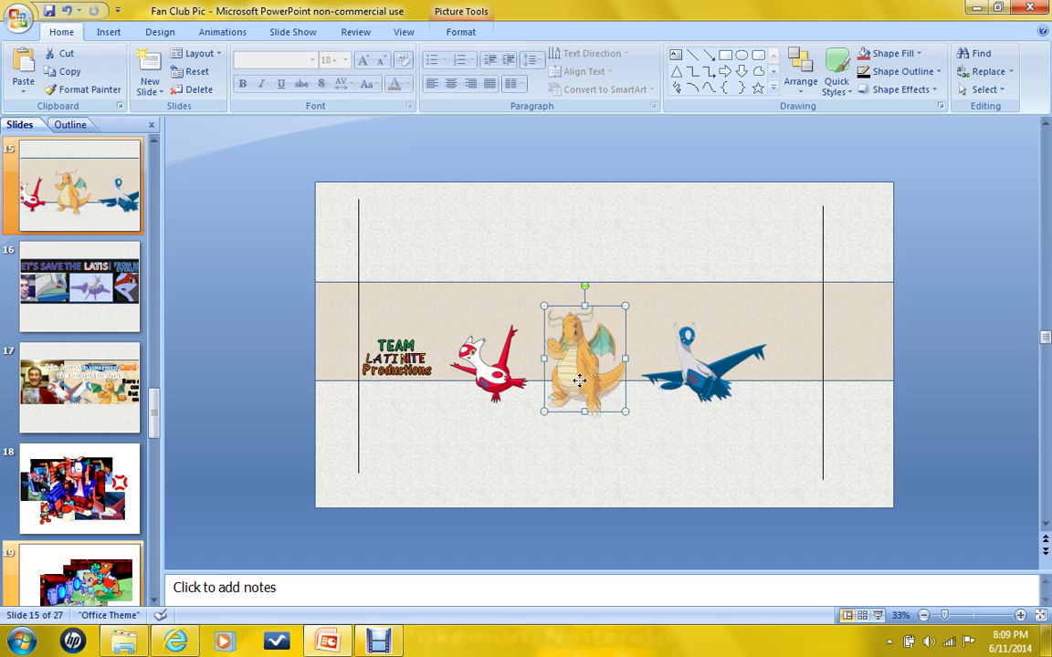
drag(579, 381, 578, 387)
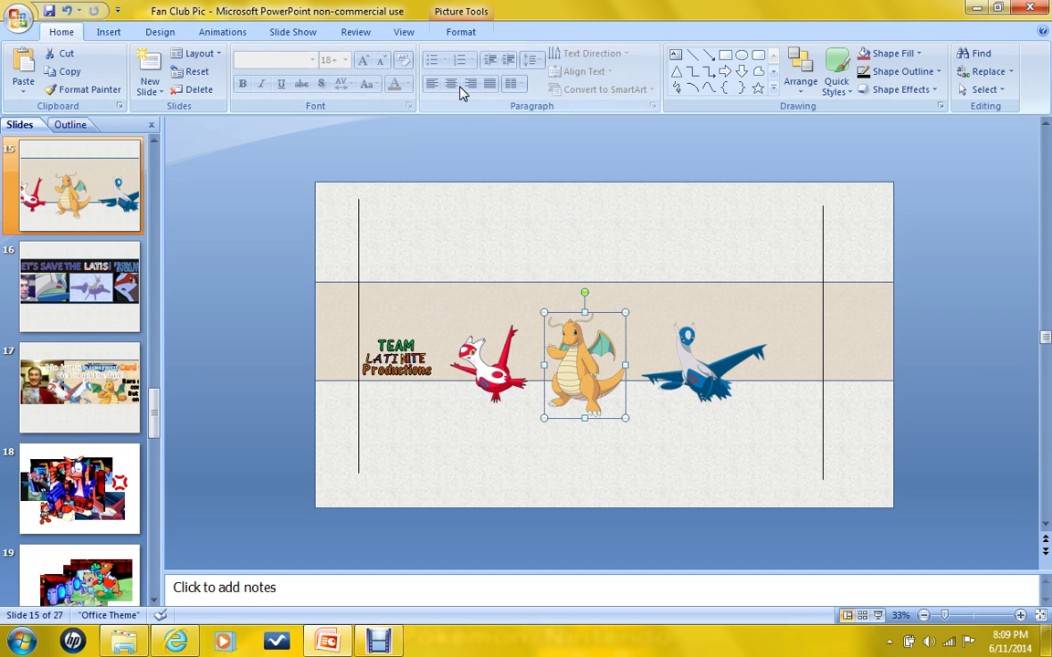
click(460, 30)
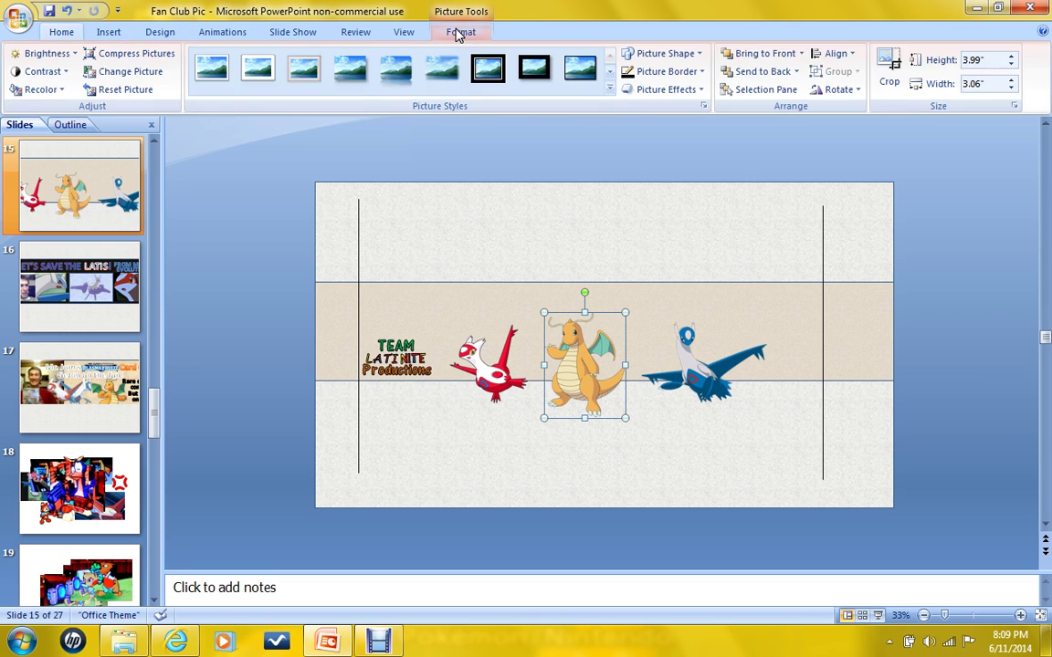
click(59, 33)
click(383, 142)
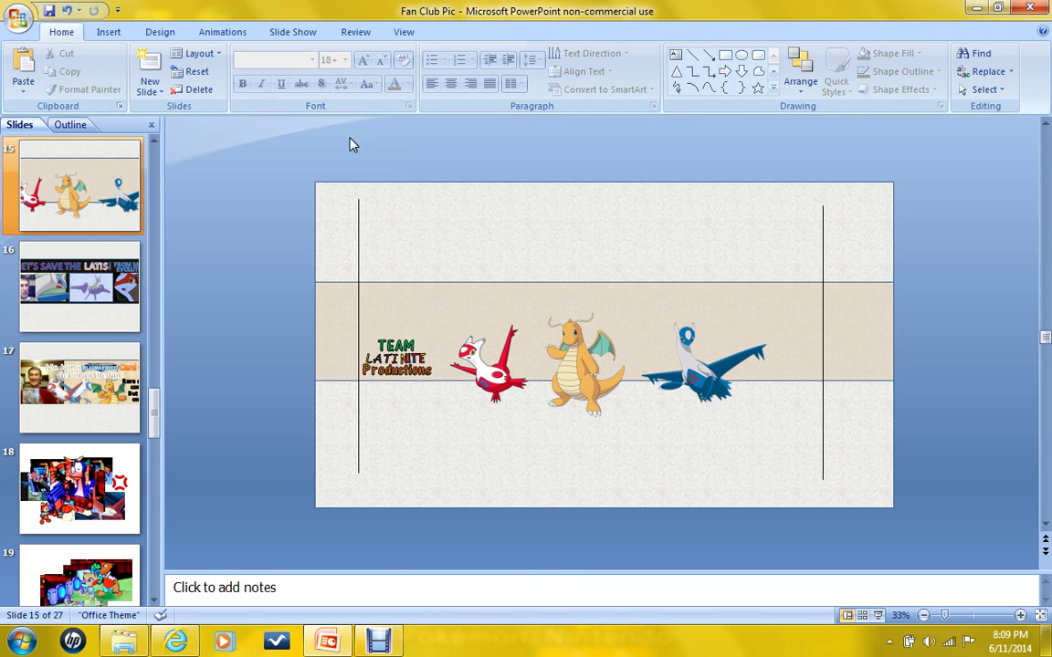
Insert a WordArt text in the black style with a white outline and place it above Latias within the beige band
click(108, 32)
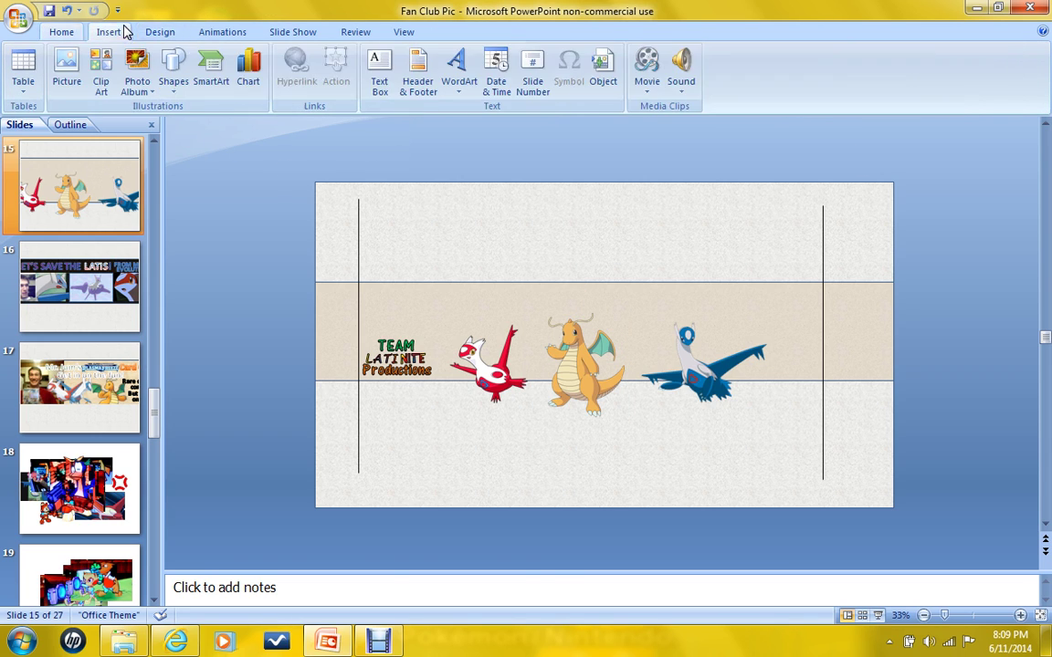
click(449, 84)
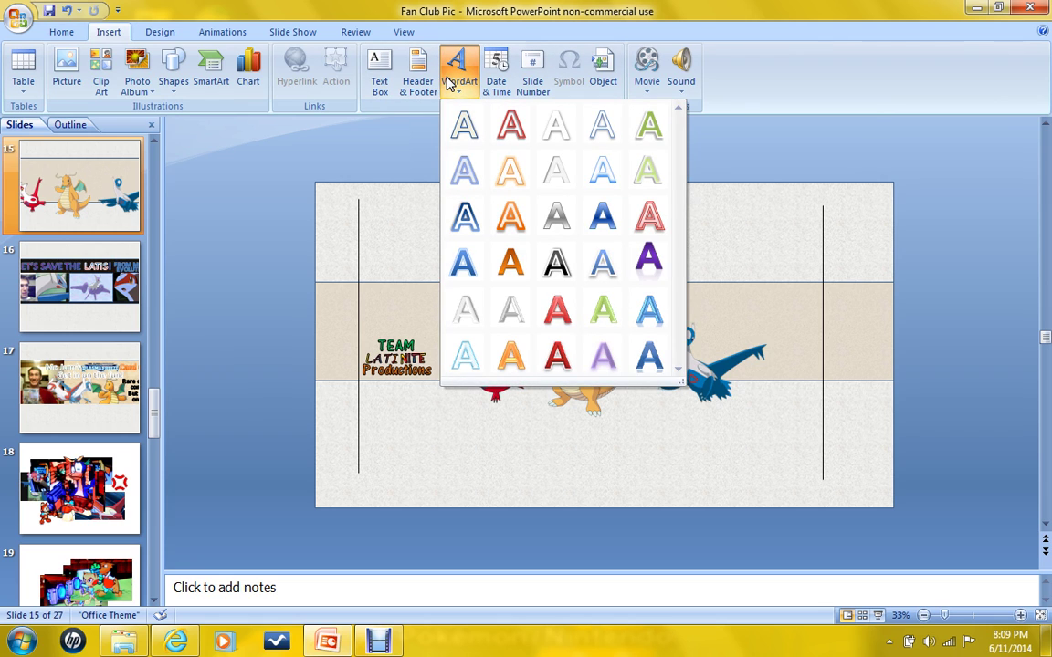
click(553, 262)
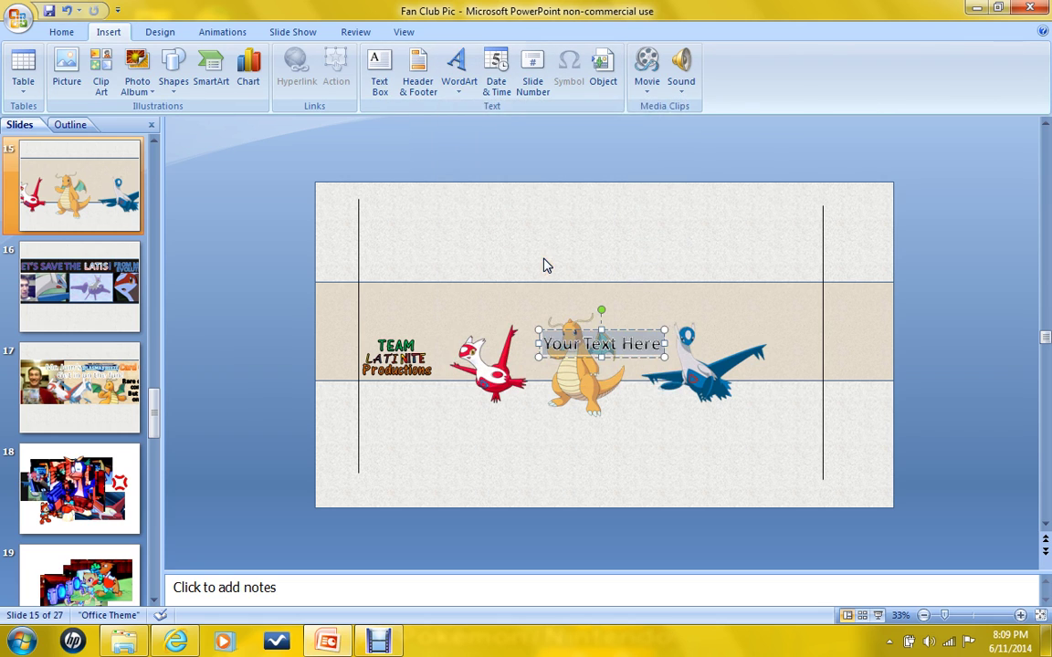
drag(625, 341, 444, 287)
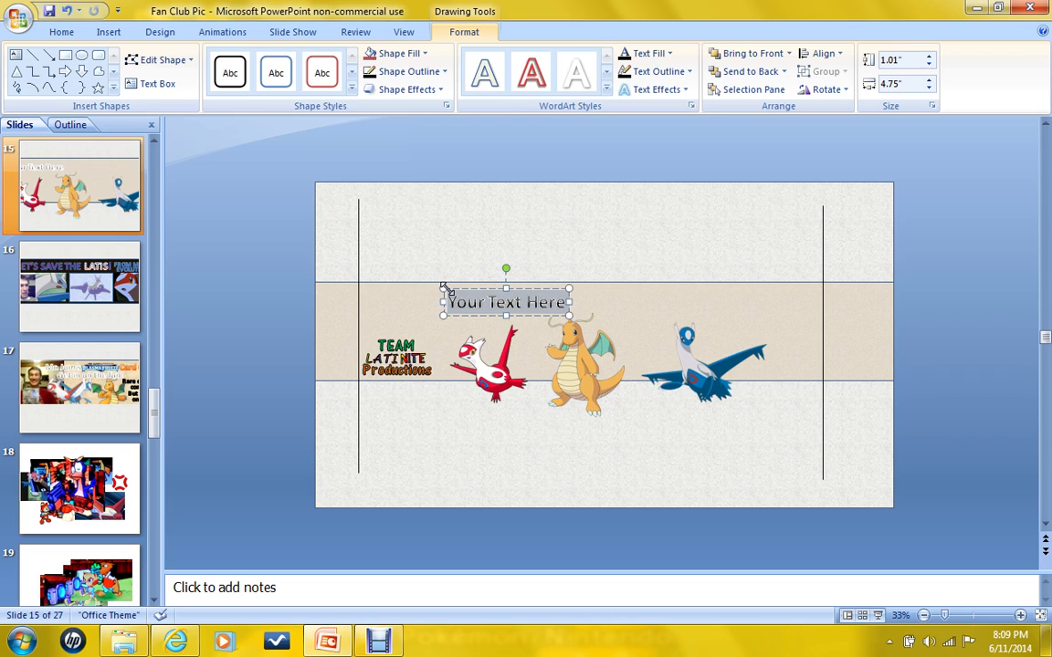
Enter "Happy Birthday Dragonite!" as the WordArt text and center it above the three characters
text(Ha)
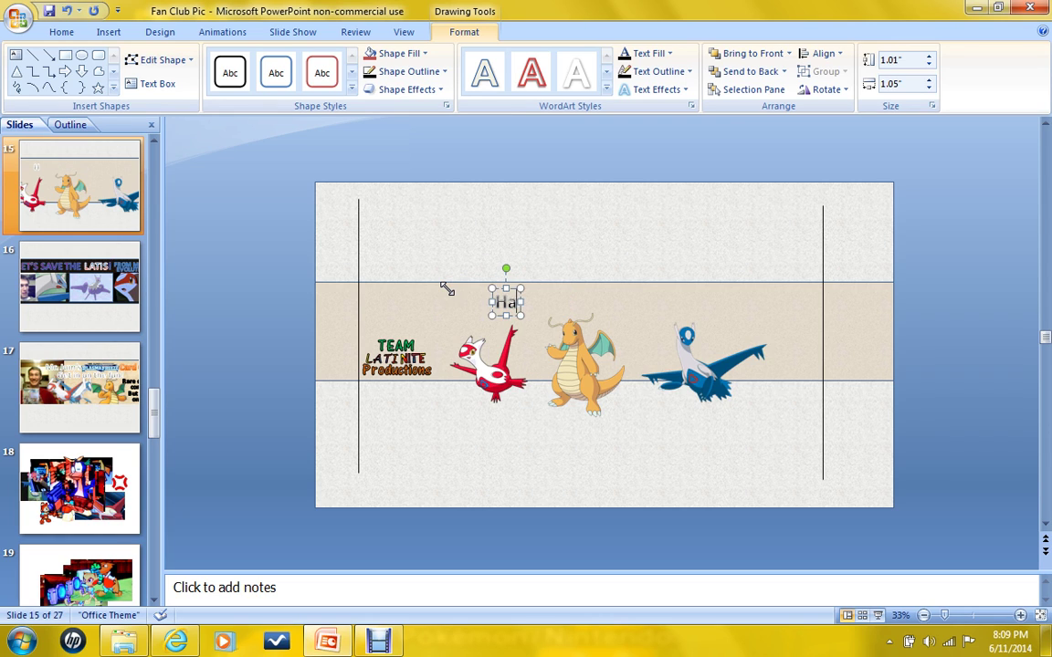
text(ppy Bi)
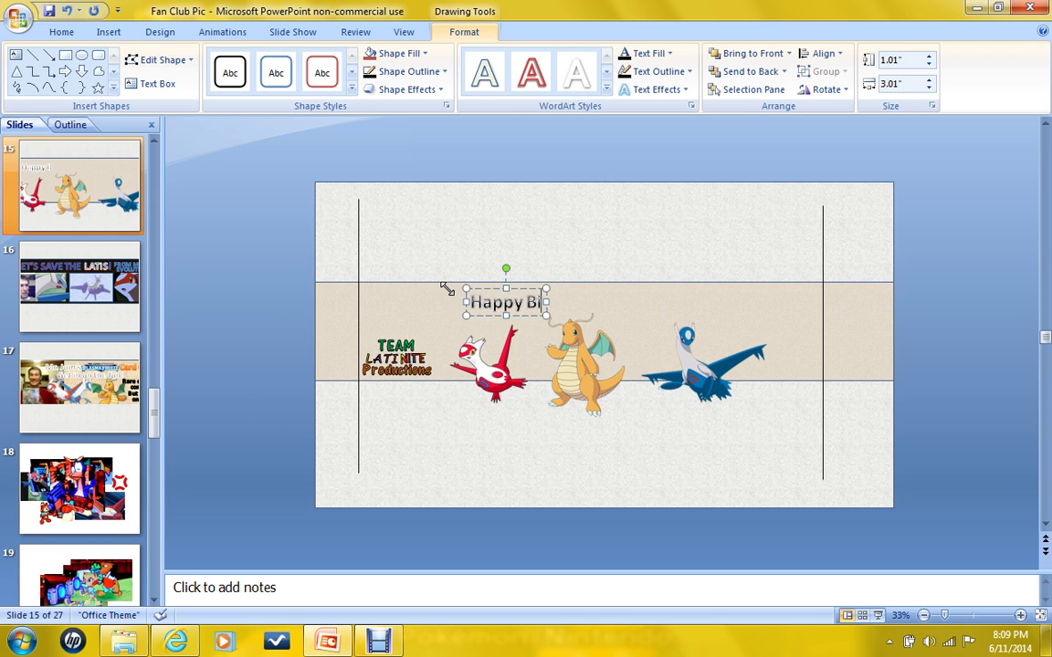
text(rthday )
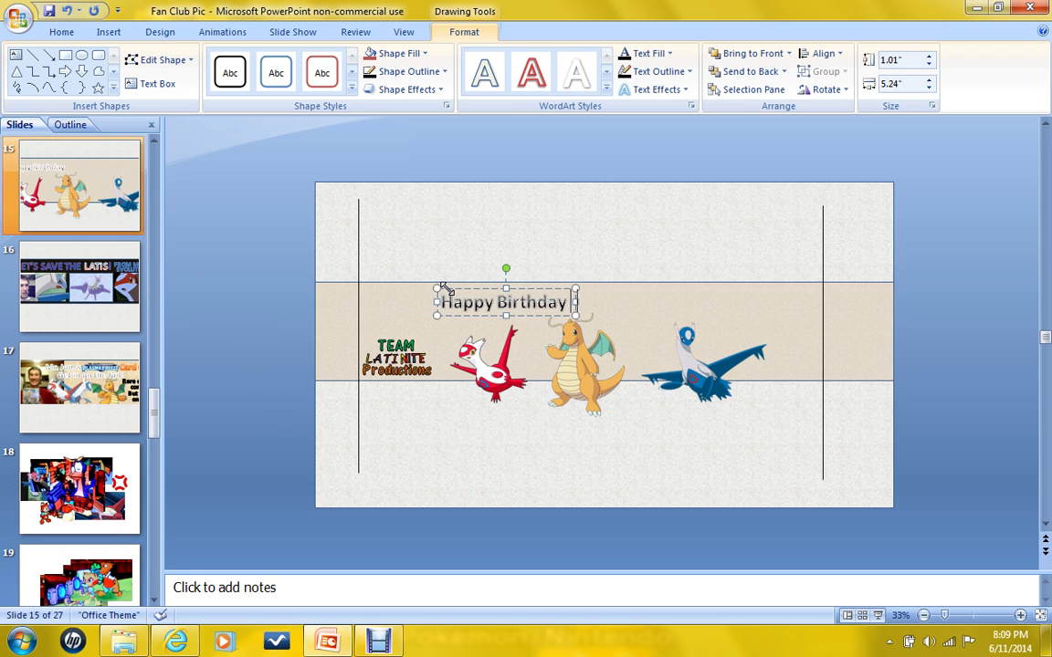
text(Dragonite)
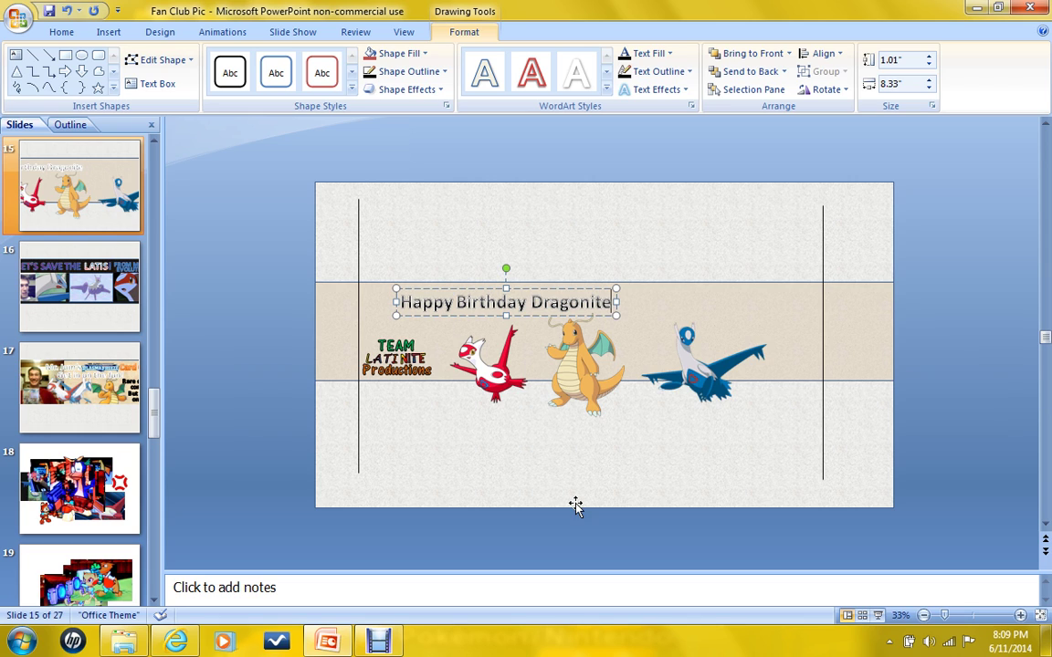
text(!)
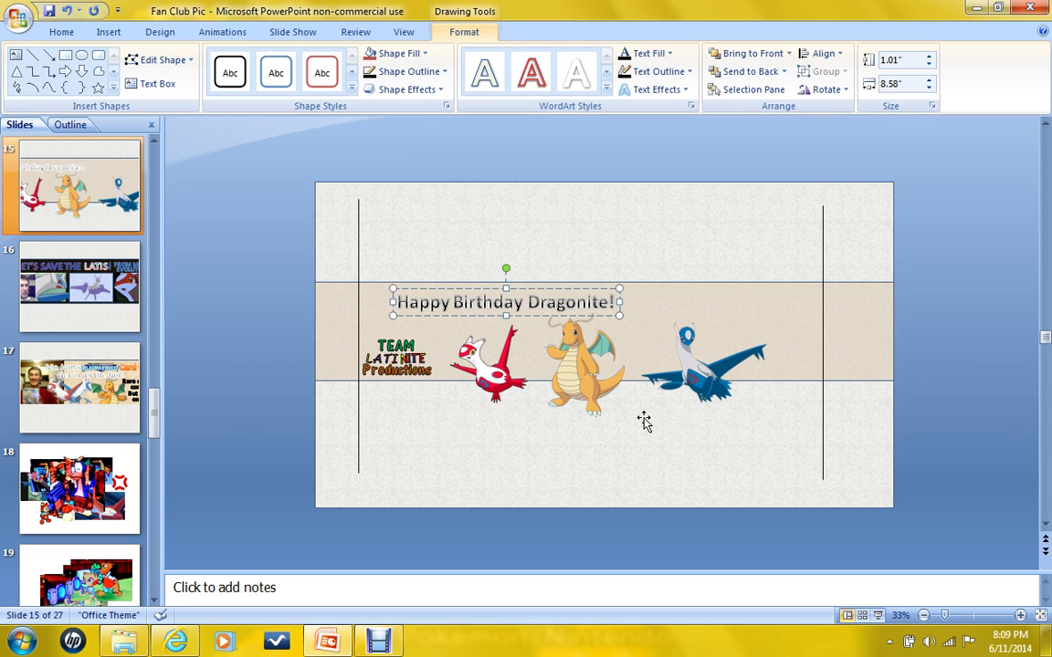
drag(594, 290, 660, 287)
key(Right)
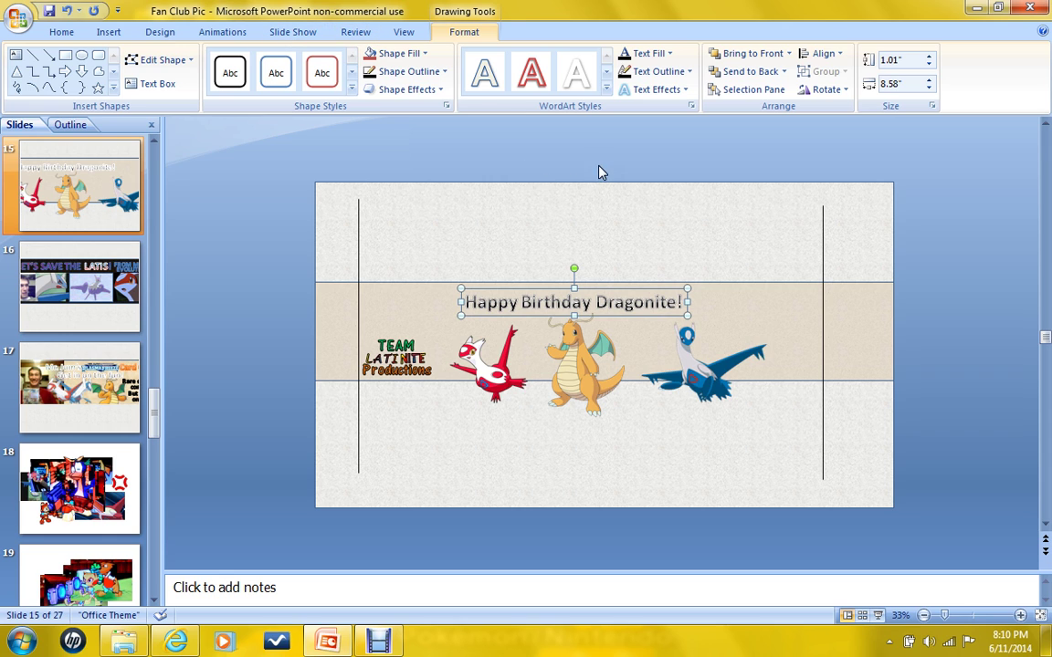
Curve the birthday text with the upward-arch Follow Path transform and shift it slightly lower inside the band
click(661, 91)
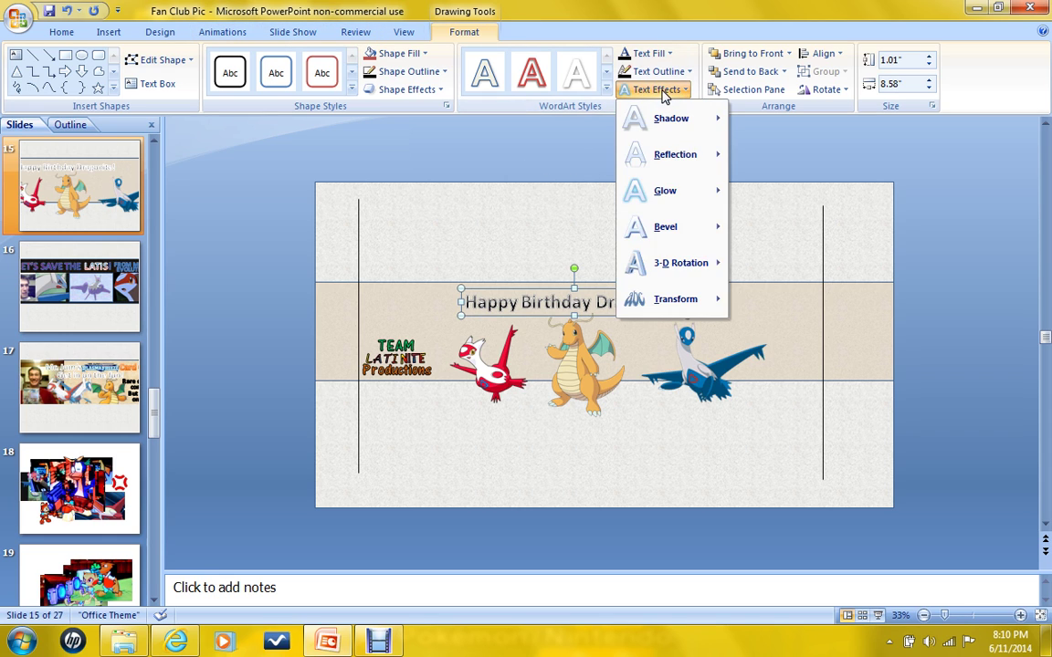
mouse_move(714, 302)
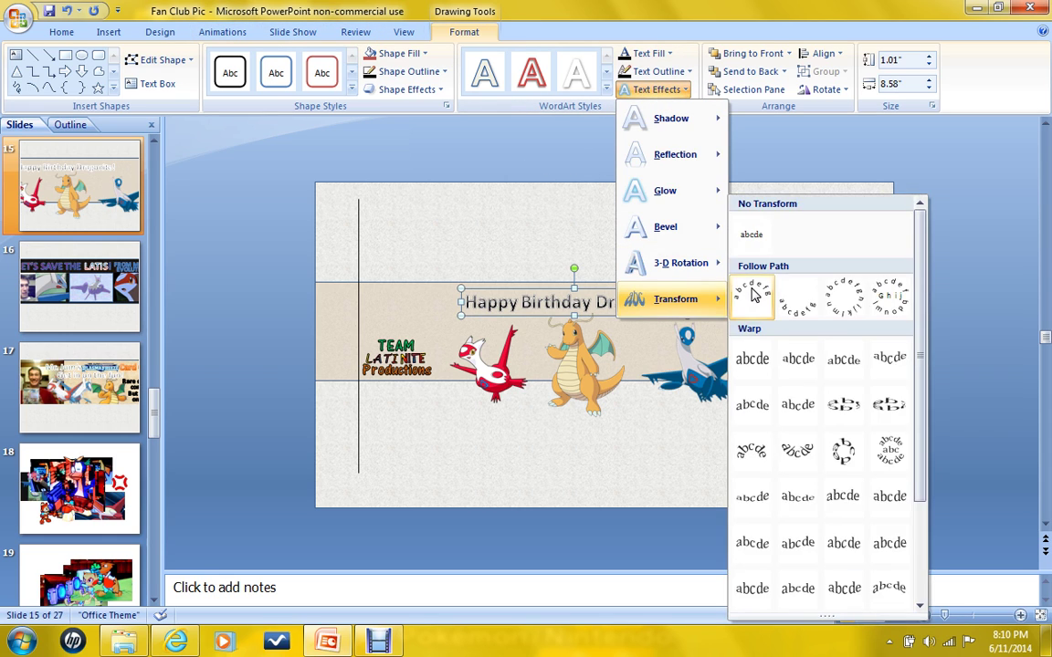
click(754, 292)
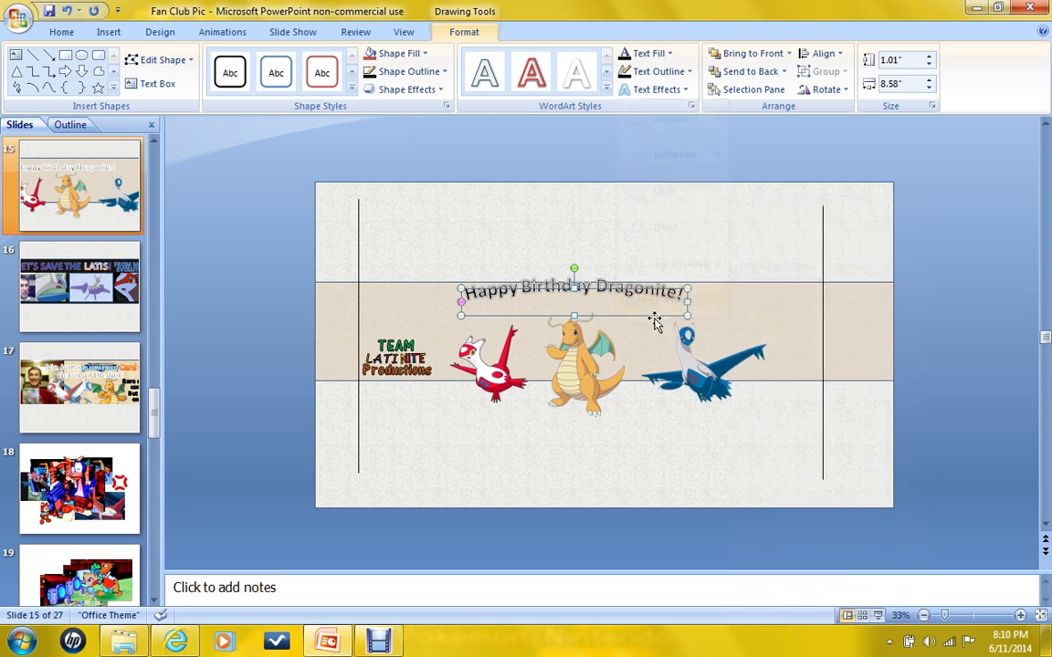
drag(645, 318, 647, 328)
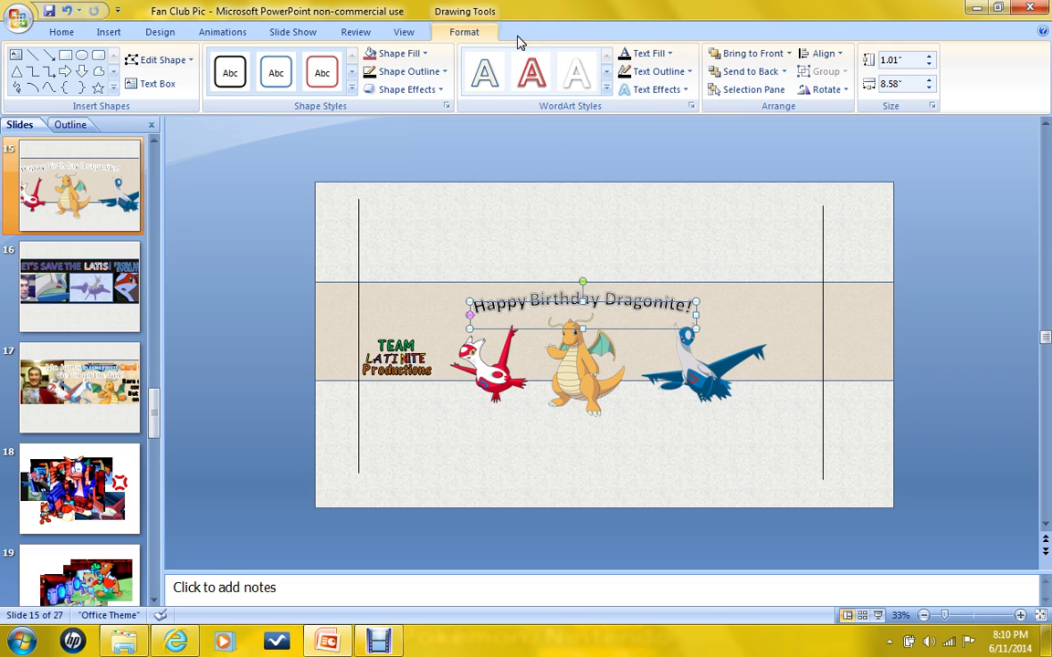
Preview the other Transform warps on the birthday text and keep the upward-arch path
click(666, 89)
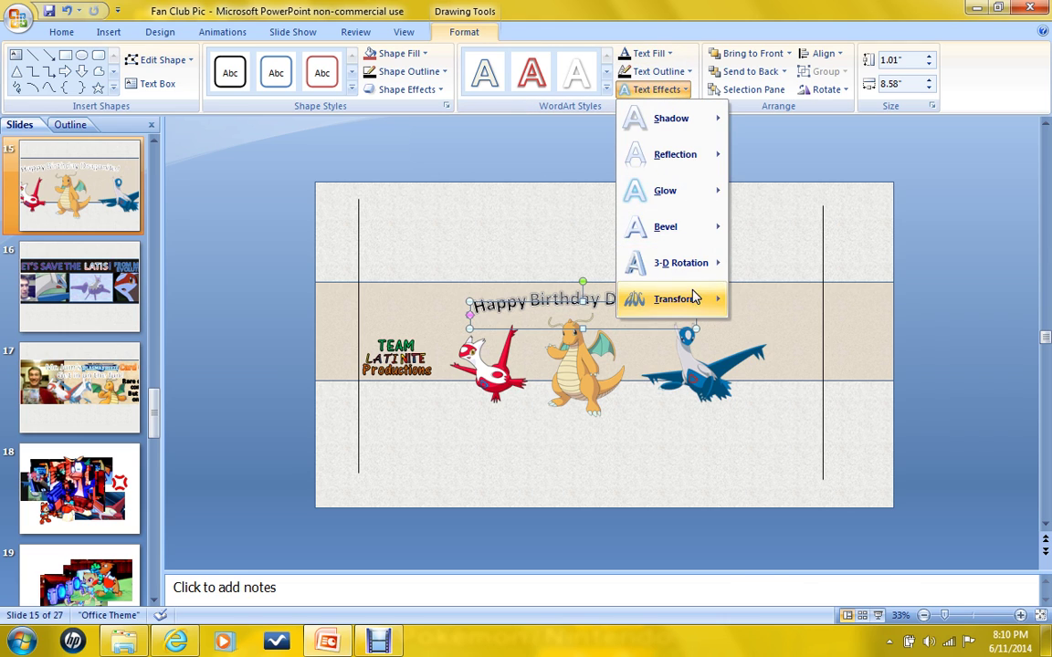
mouse_move(700, 298)
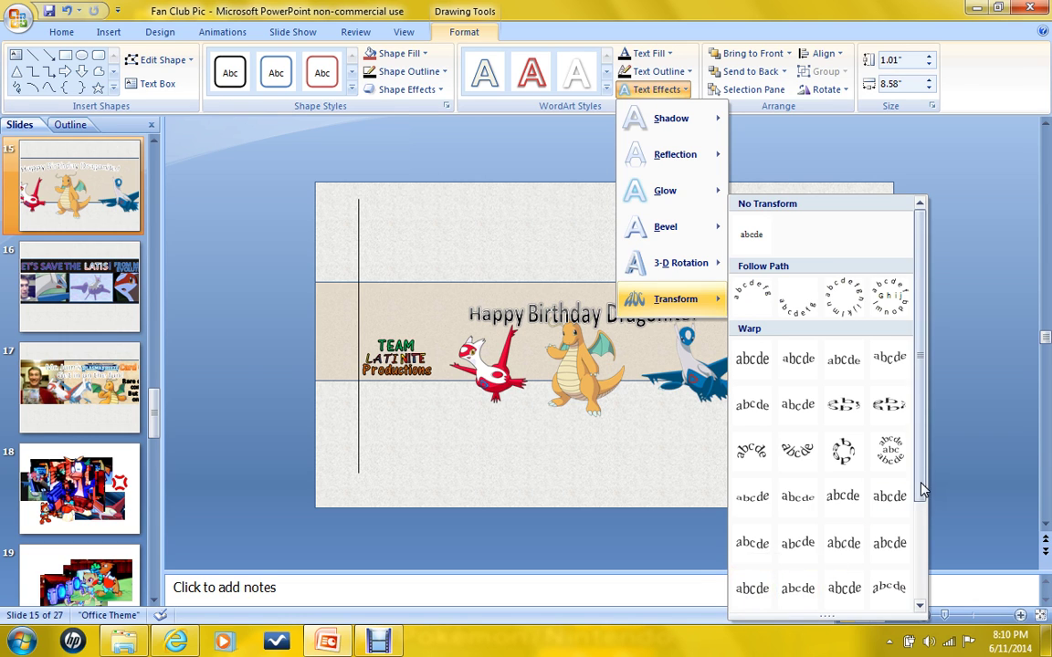
drag(922, 490, 928, 587)
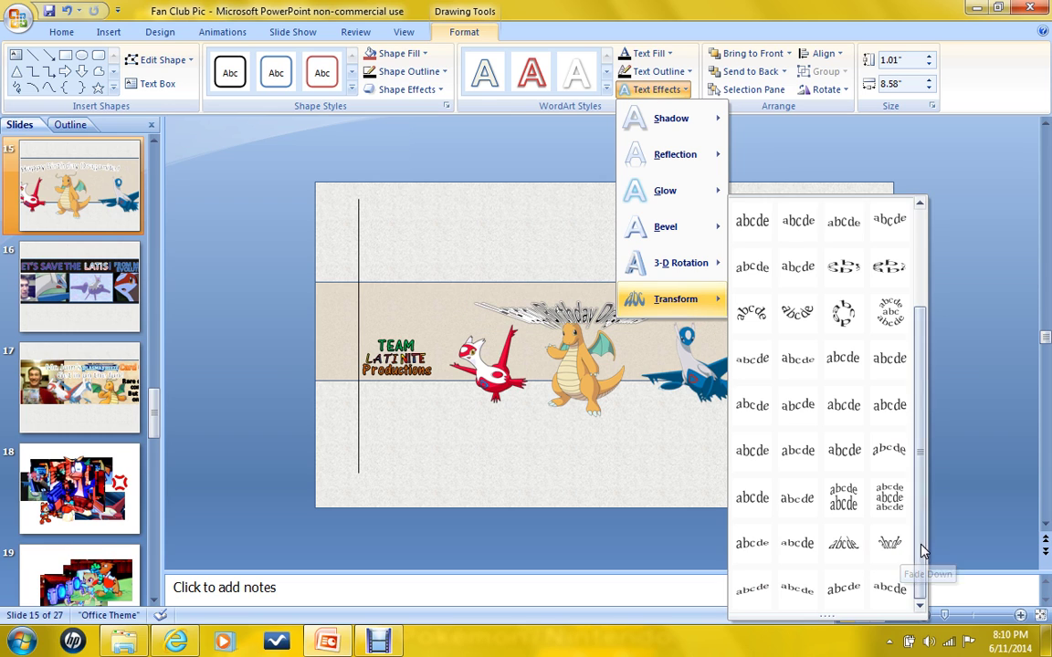
drag(922, 556, 922, 352)
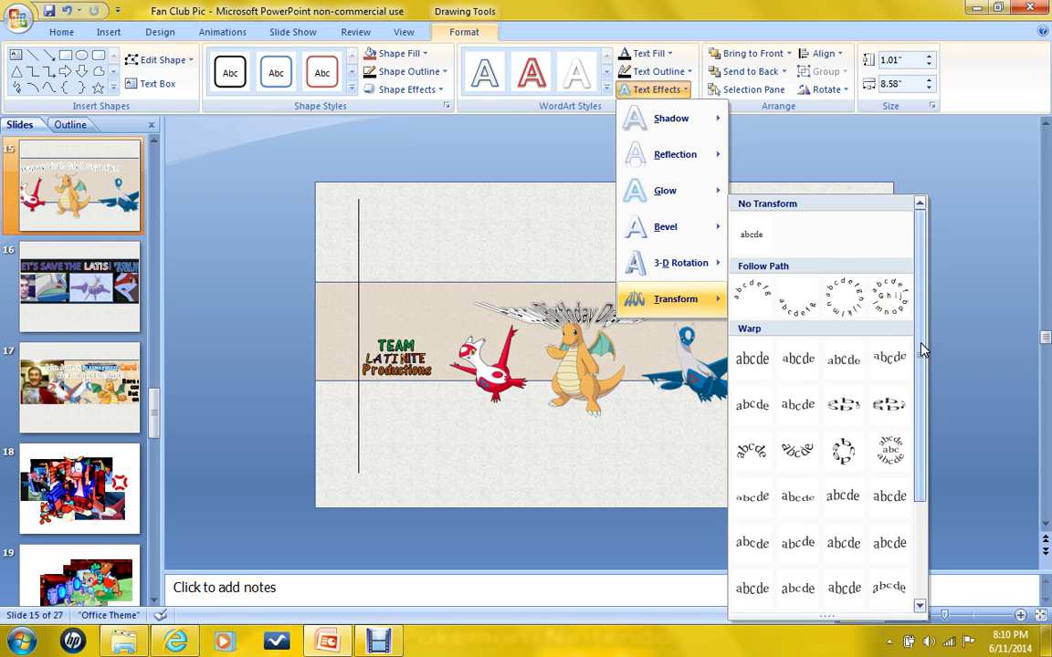
click(747, 301)
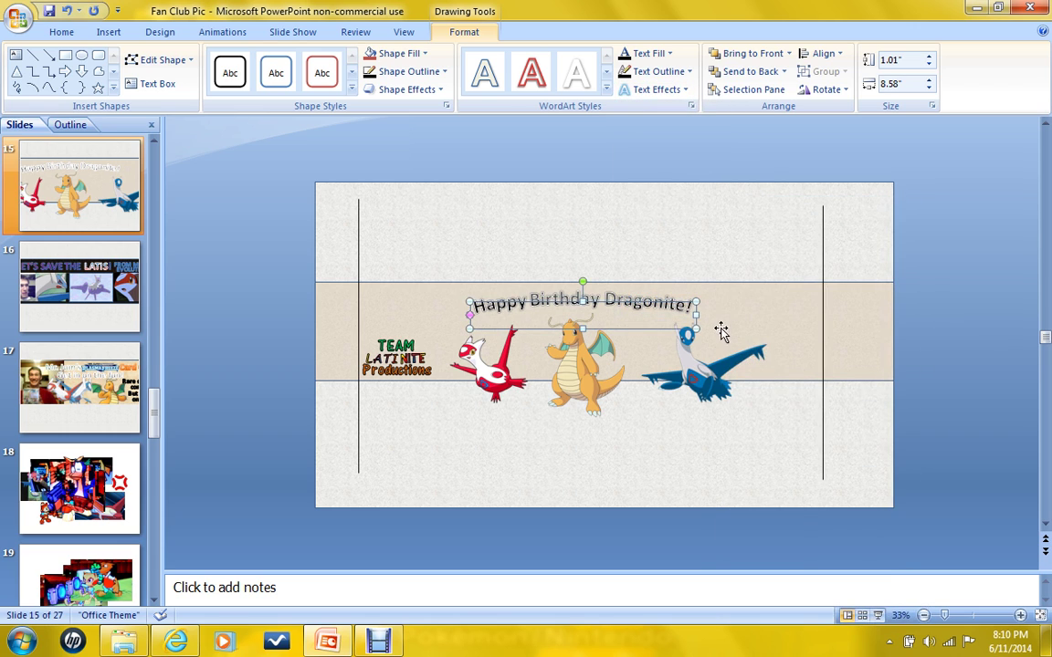
Nudge the arched birthday text slightly down and to the right, closer to the characters
key(Down)
key(Down)
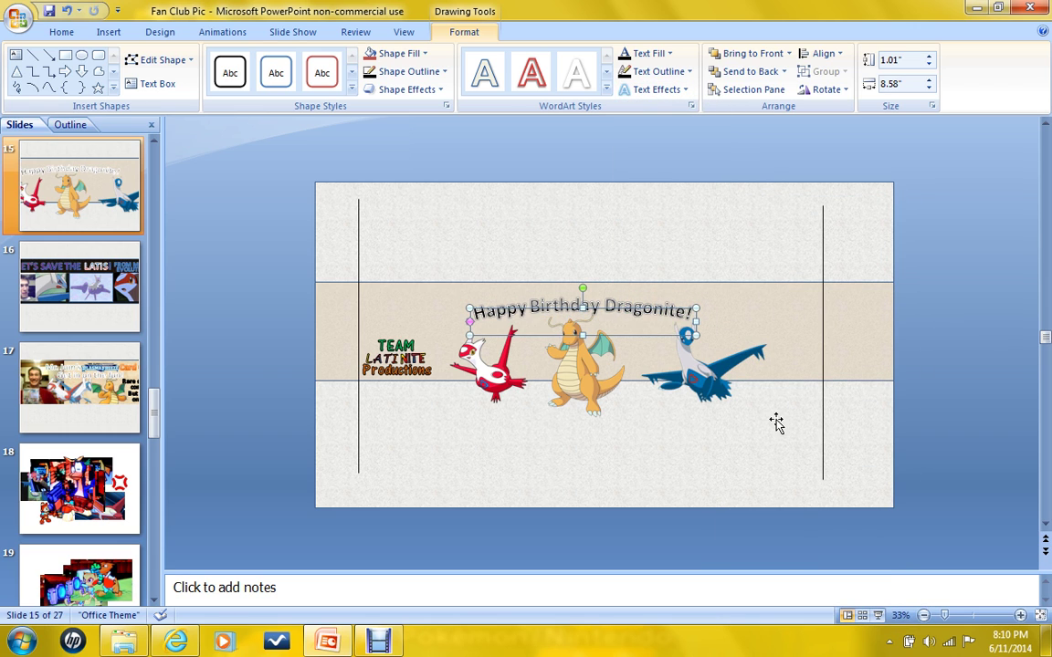
key(Right)
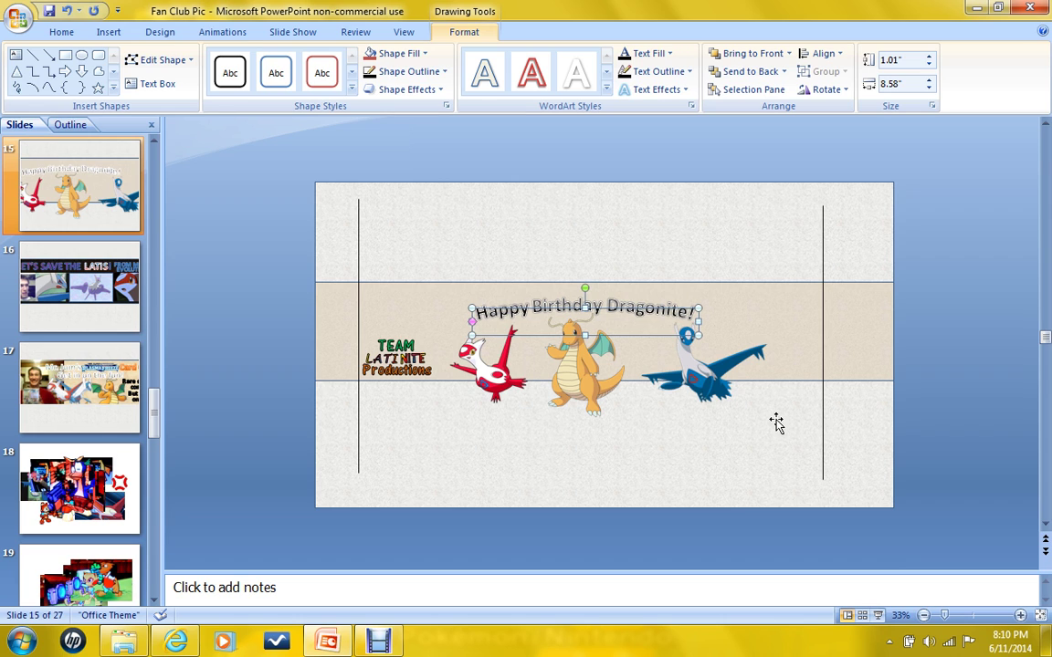
Fill the beige background band with a gradient using the gold-and-brown preset colors, Linear type at 90°
click(782, 308)
click(533, 32)
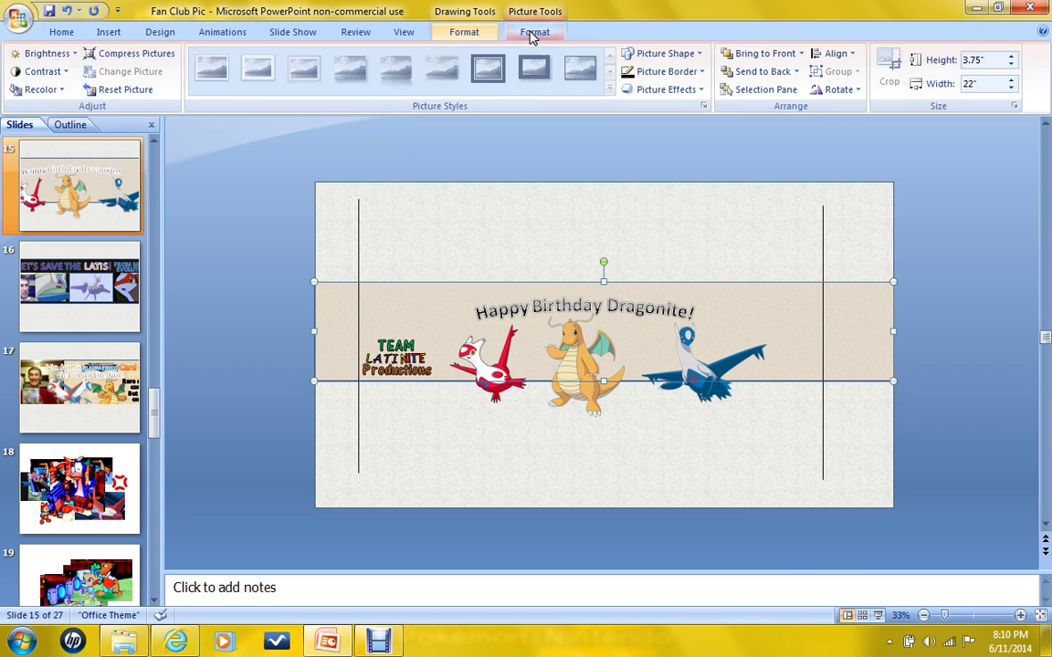
click(61, 32)
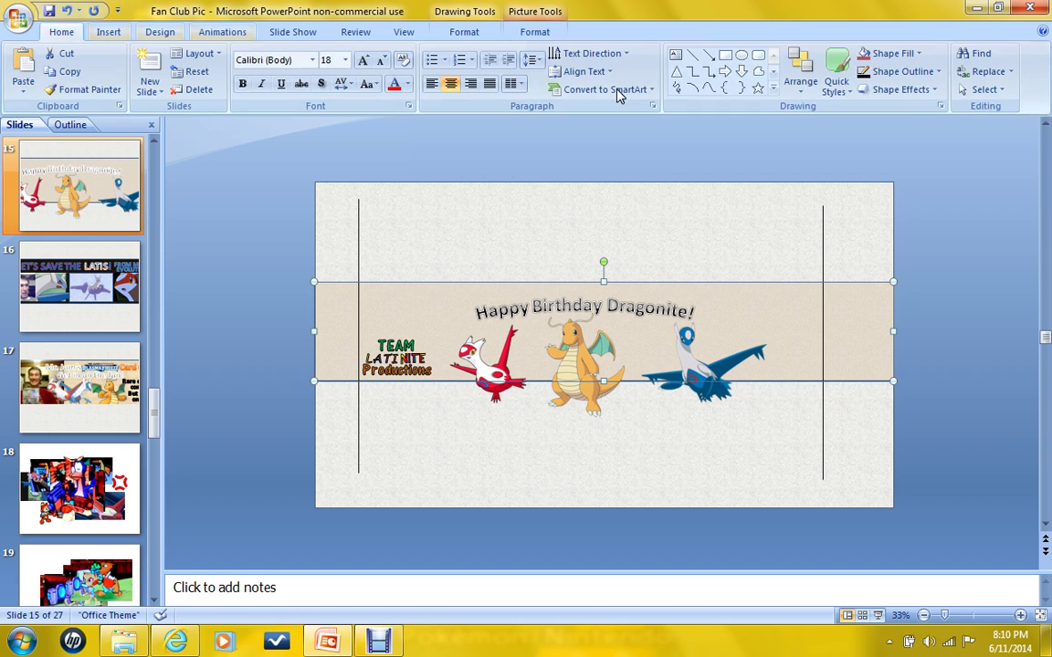
click(904, 53)
mouse_move(920, 298)
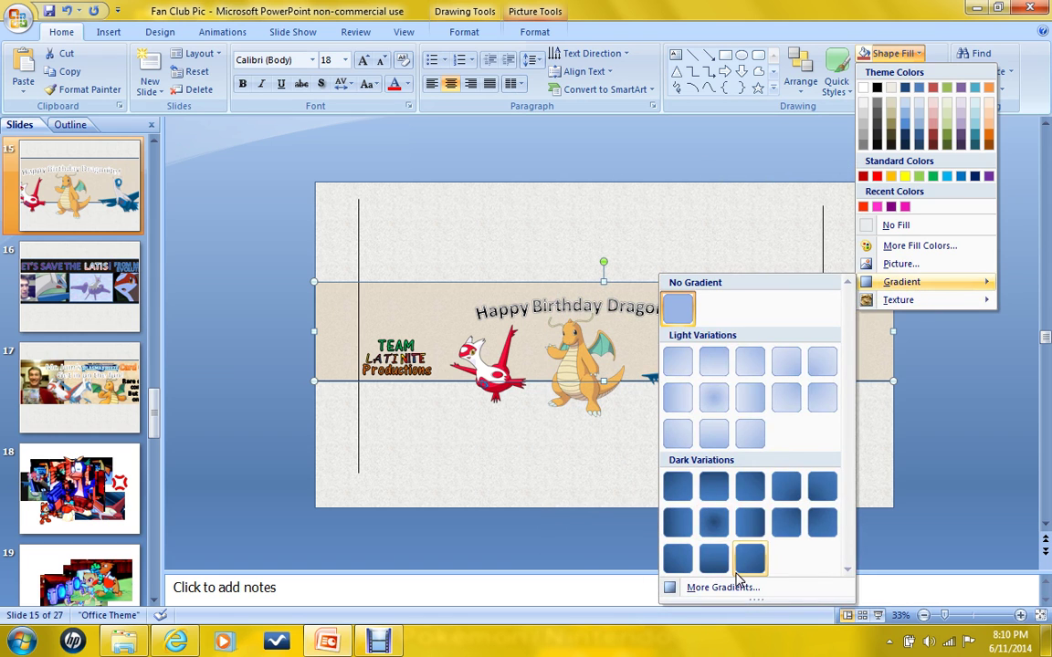
click(737, 591)
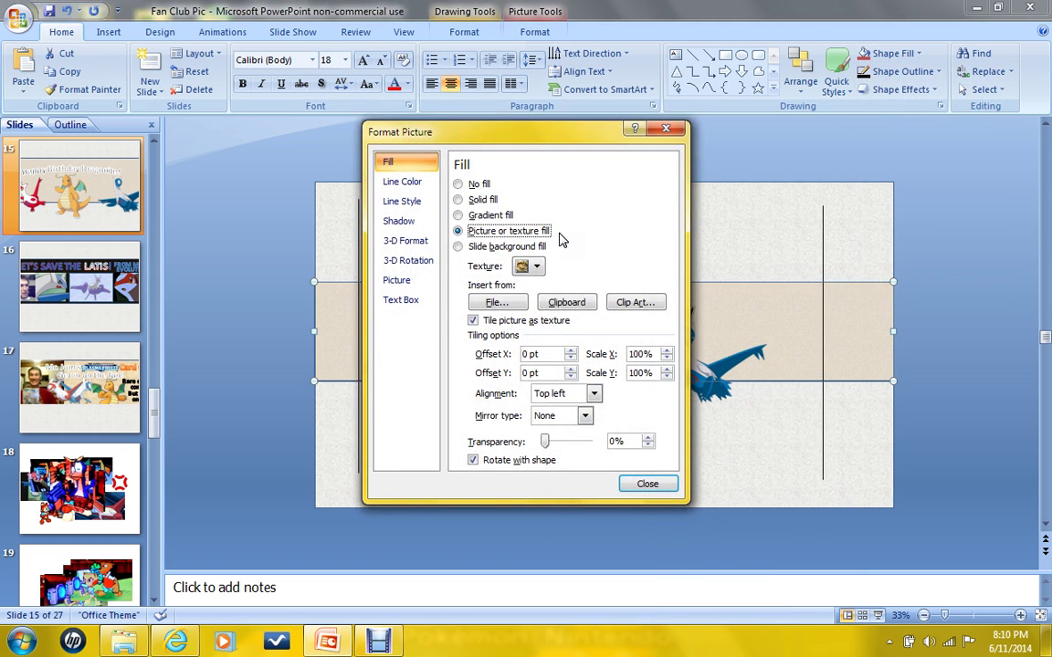
click(497, 216)
click(557, 265)
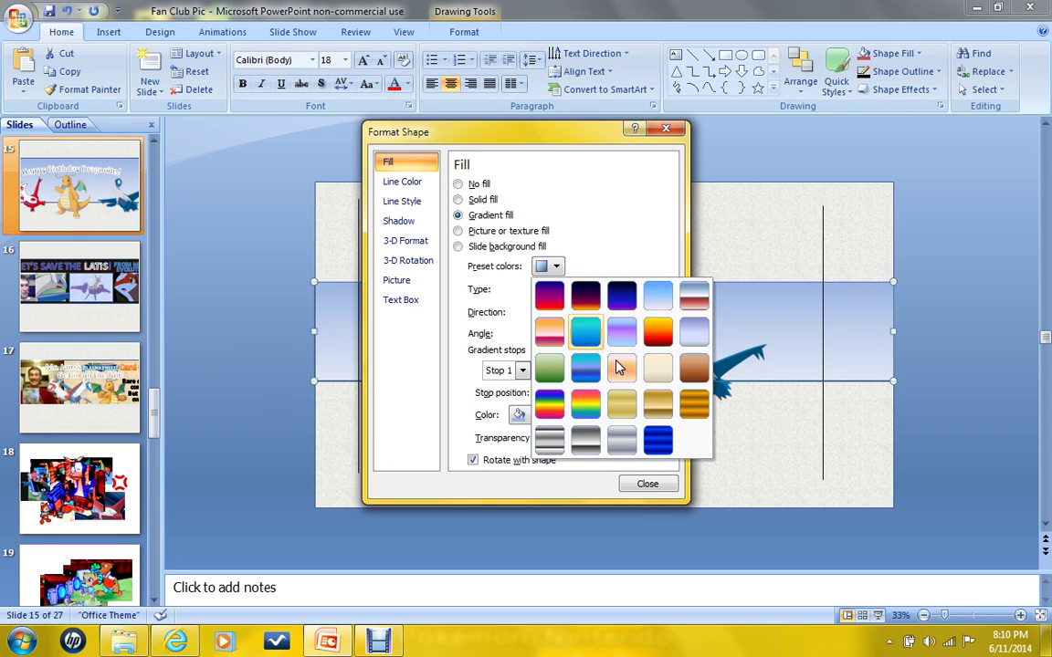
click(657, 408)
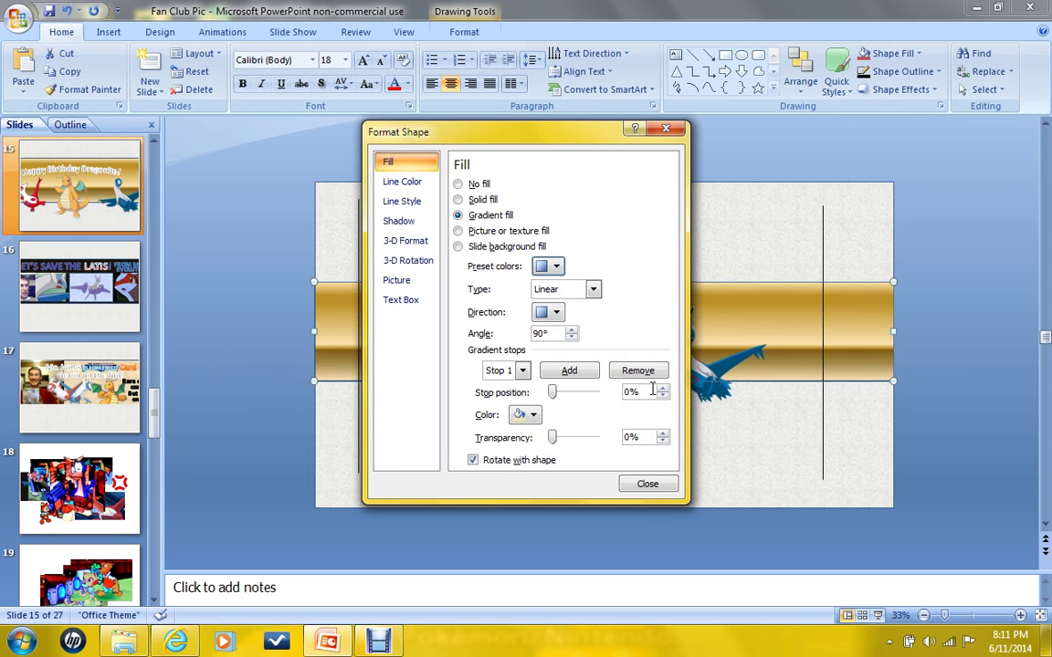
key(Escape)
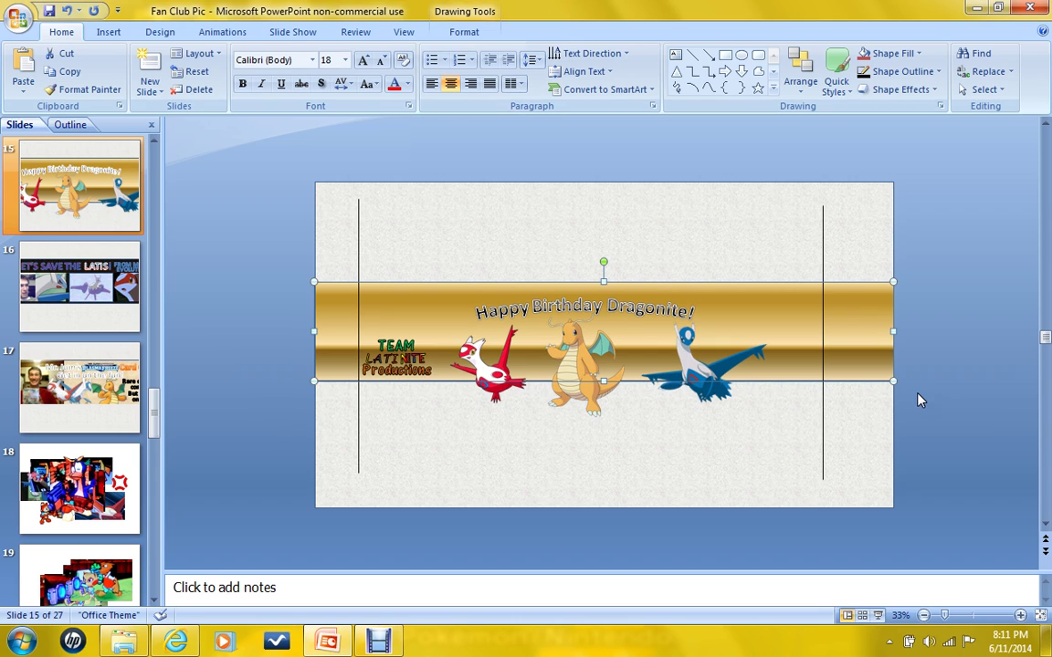
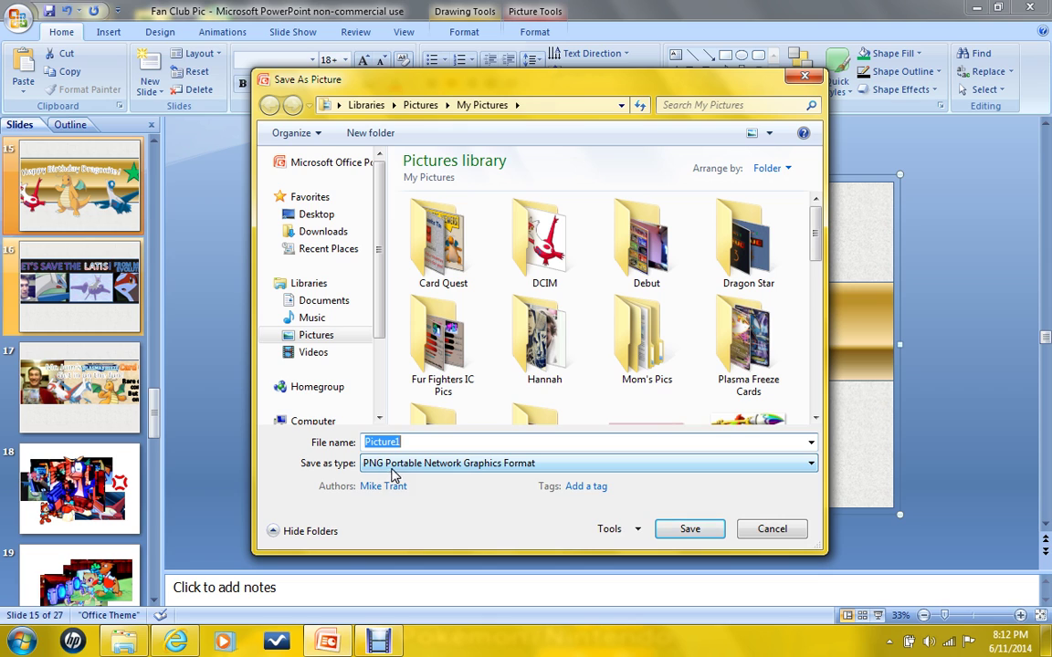
Set the save format of the exported banner picture to JPEG File Interchange Format
click(376, 465)
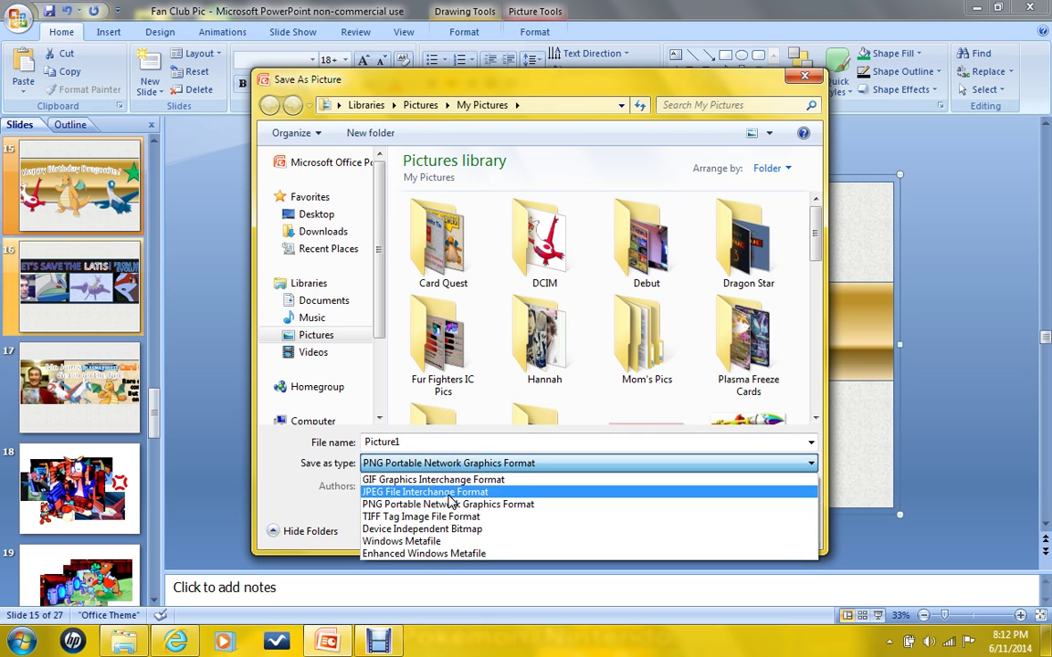
click(449, 493)
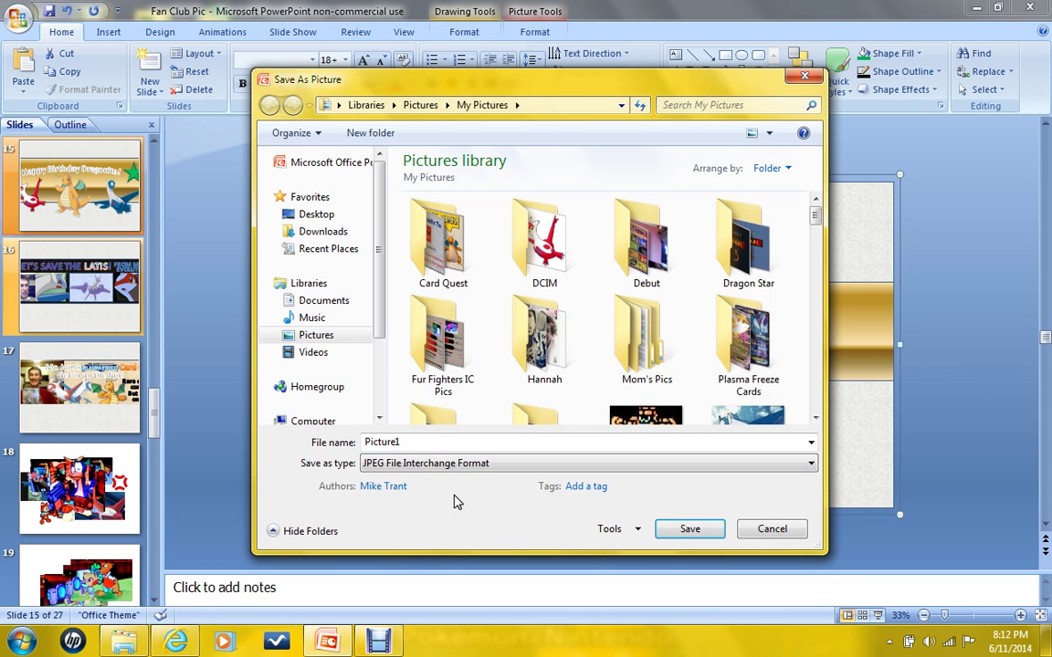
drag(419, 445, 352, 452)
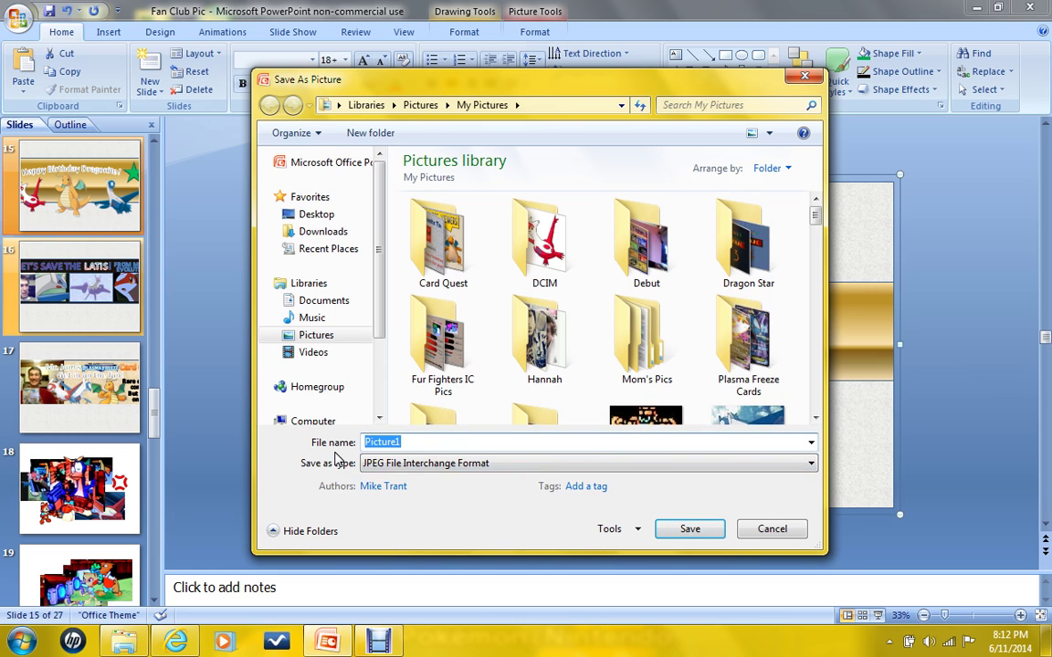
click(485, 466)
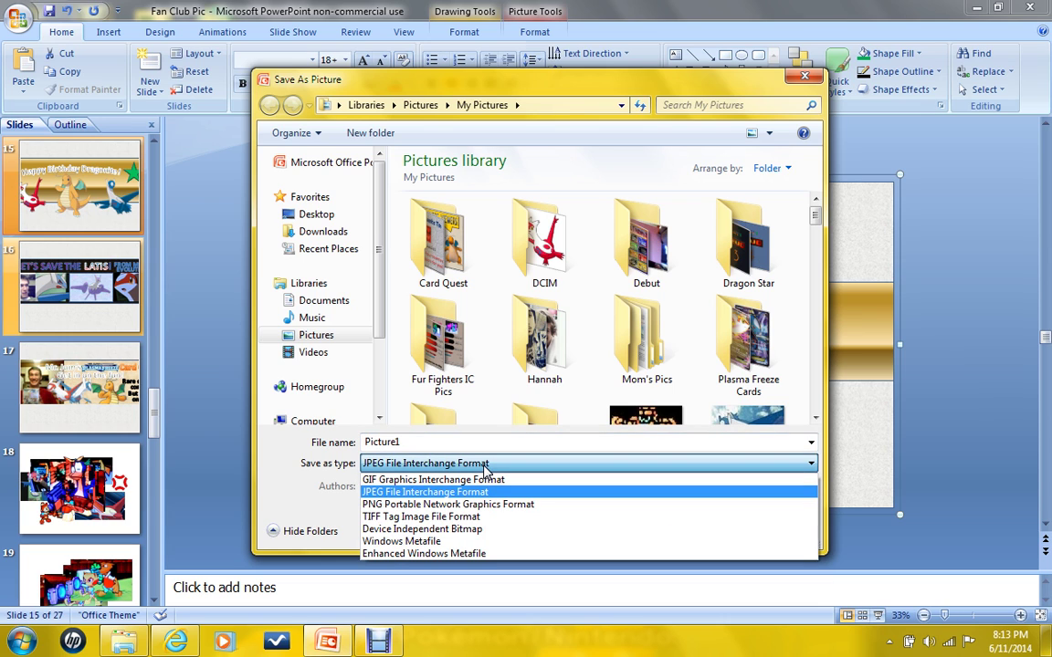
click(485, 466)
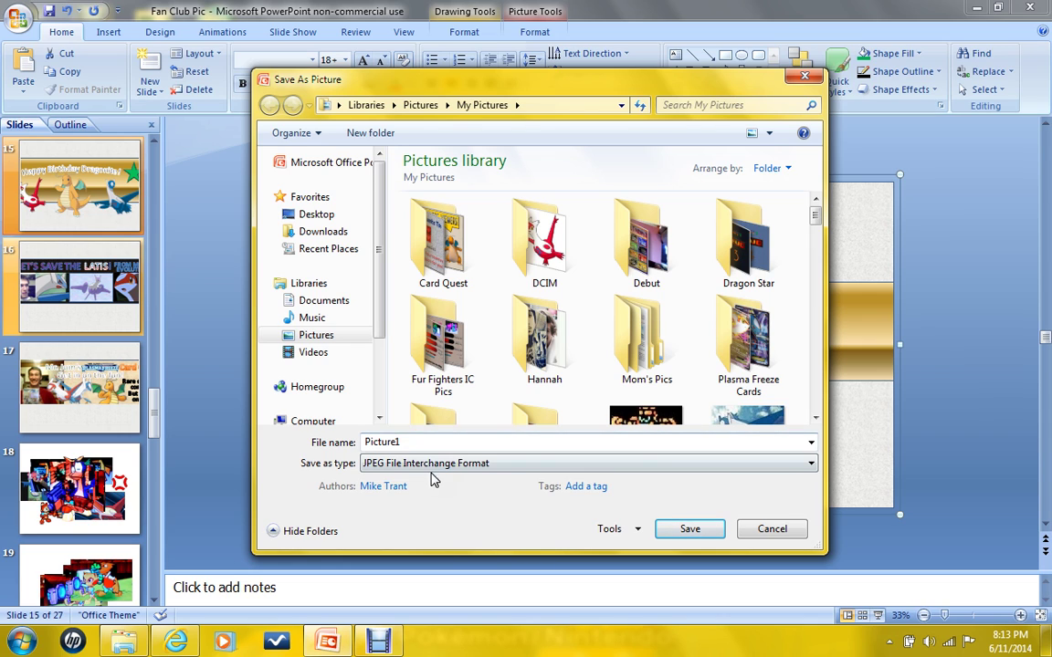
Name the banner picture "BYB Birthday" and save it in My Pictures
double_click(415, 441)
text(f)
key(BackSpace)
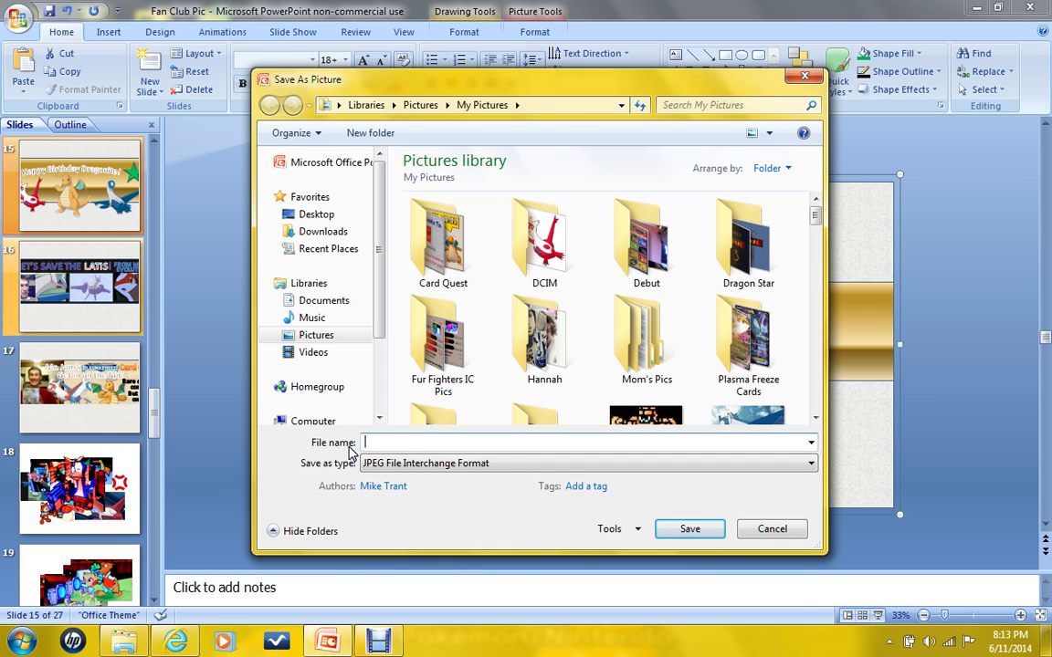
text(D)
key(BackSpace)
text(BYB Birthday)
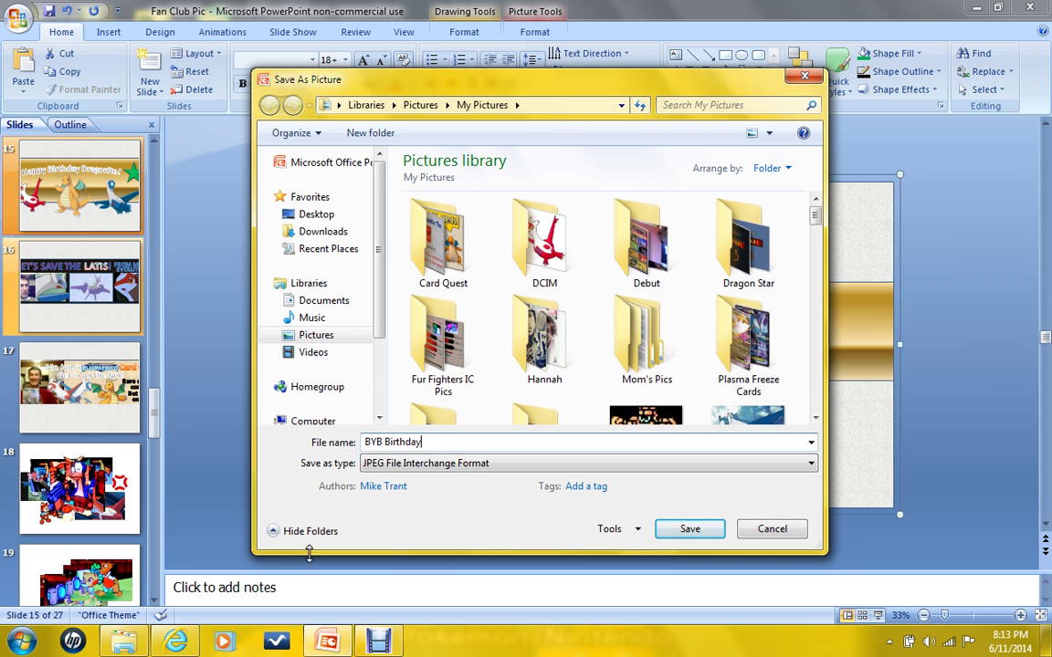
click(677, 532)
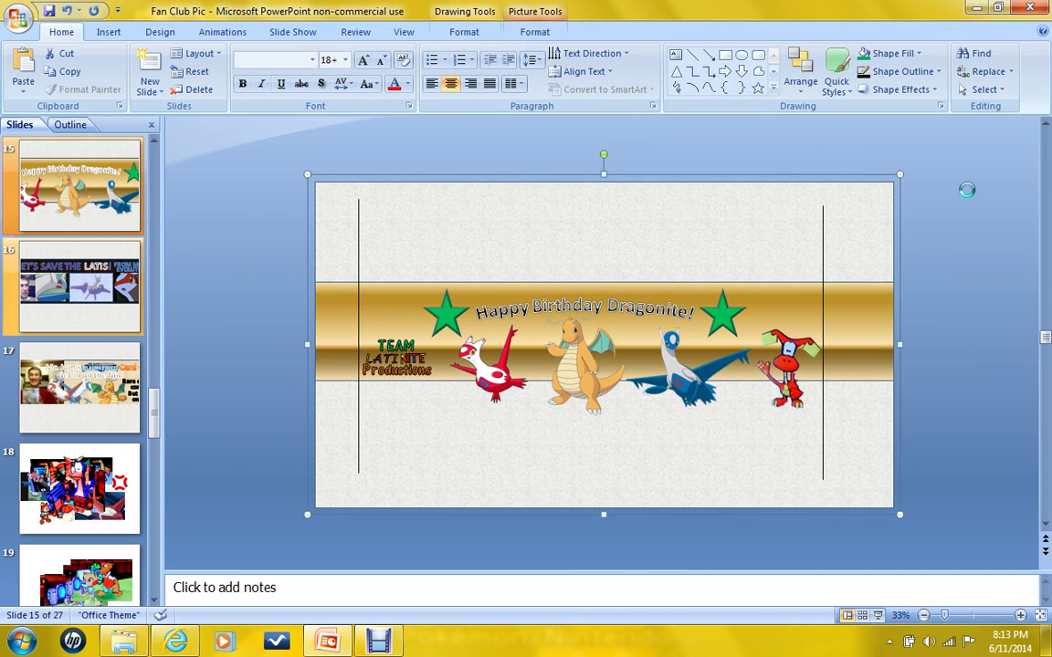
Switch to the YouTube channel page in Internet Explorer and start editing the channel art
click(977, 8)
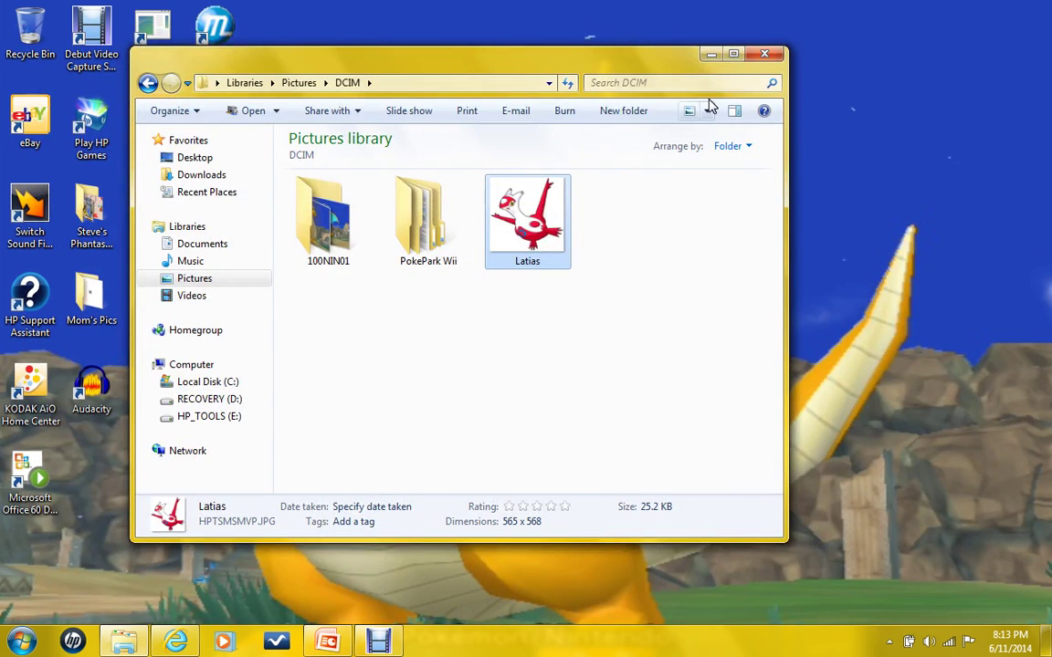
click(711, 54)
click(178, 642)
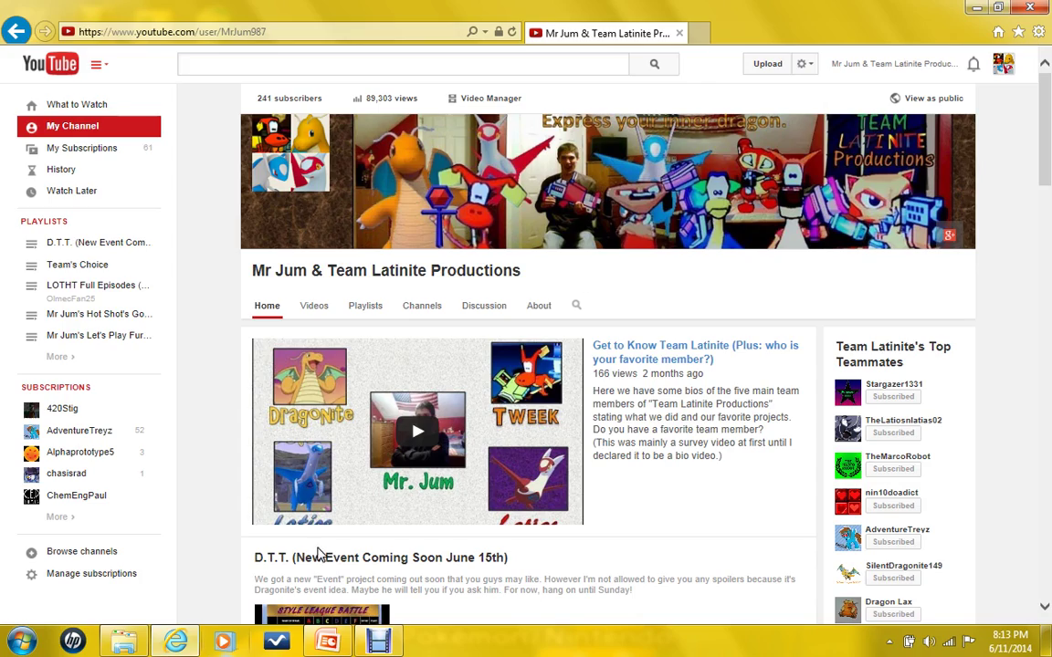
click(963, 131)
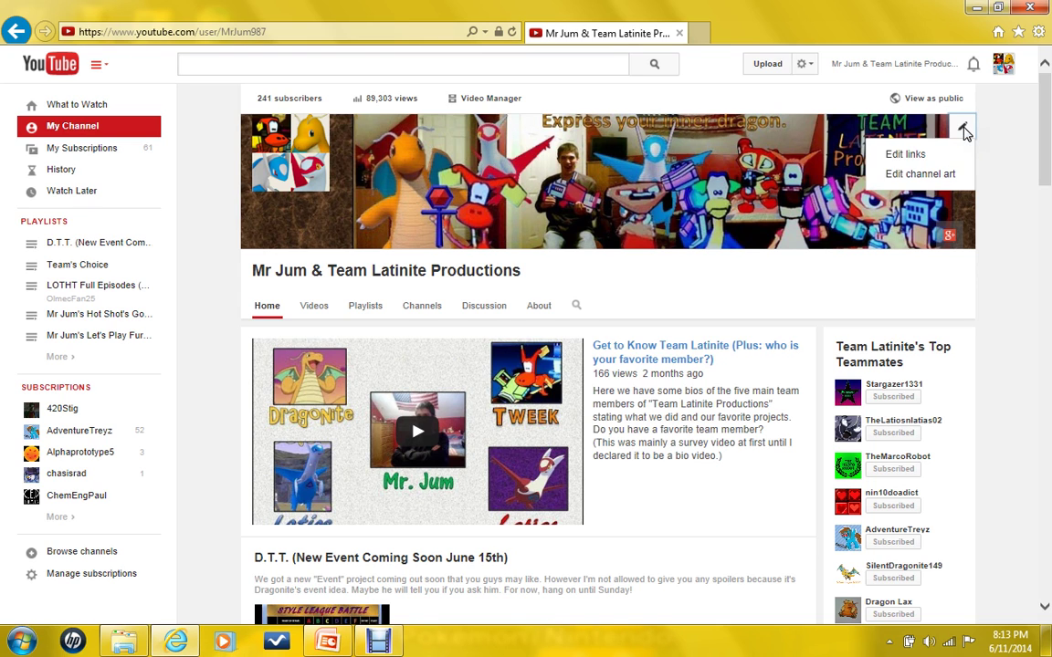
click(953, 174)
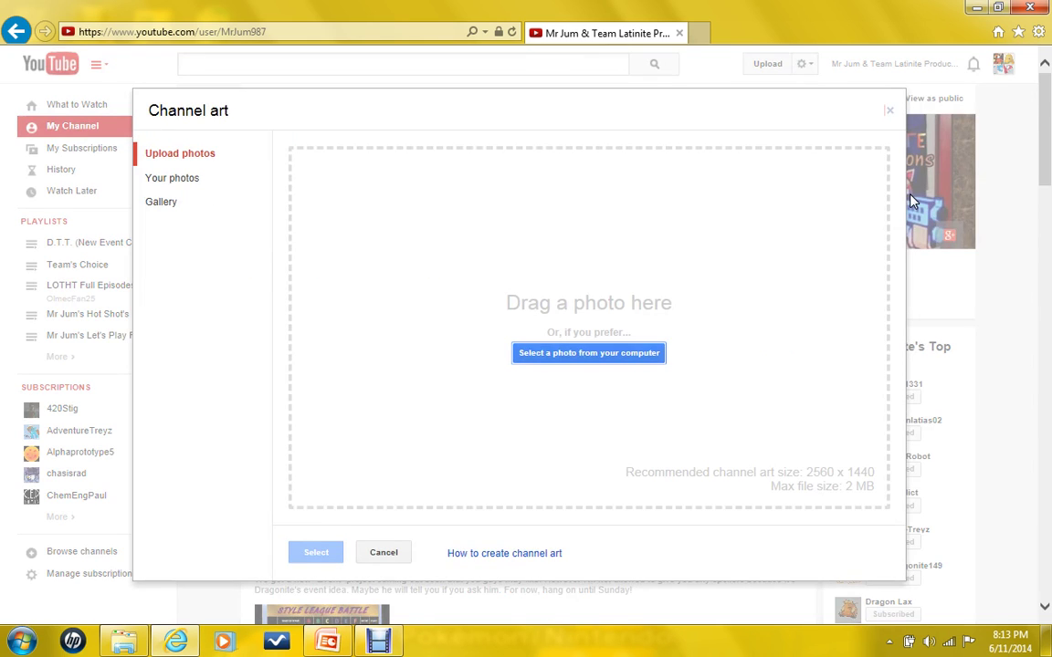
Choose to upload a channel art photo from the computer and go to the Pictures library
click(555, 356)
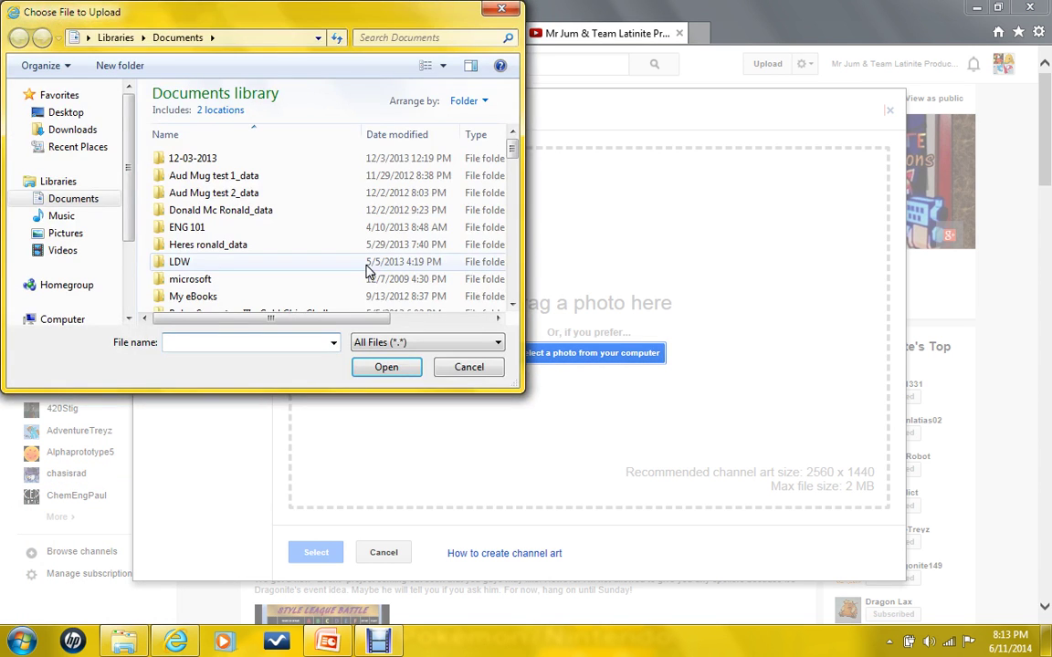
click(82, 235)
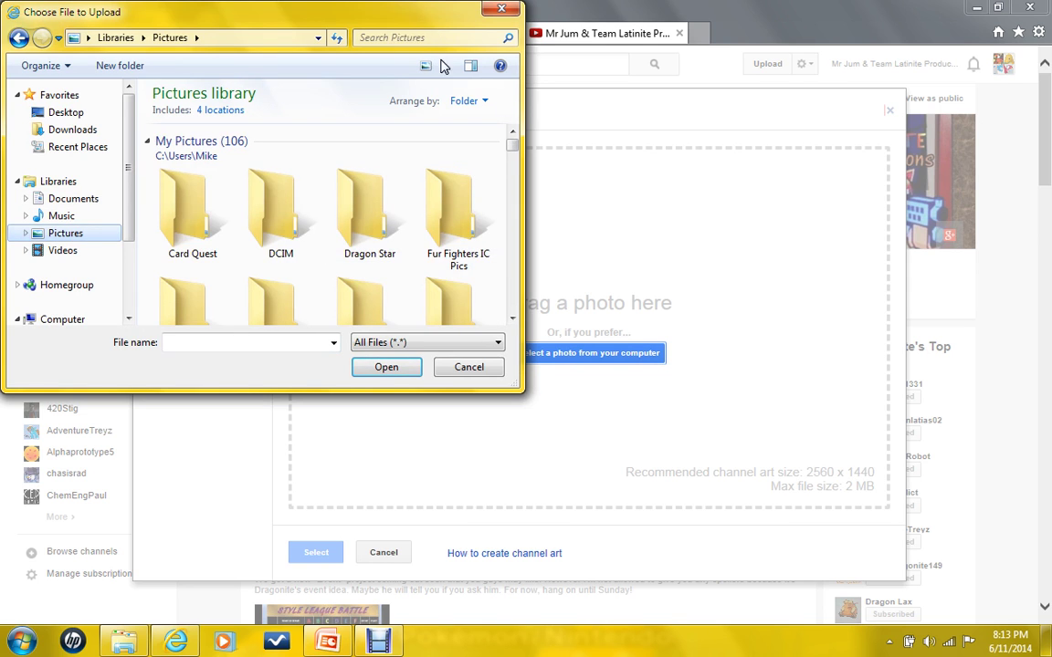
drag(370, 20, 408, 65)
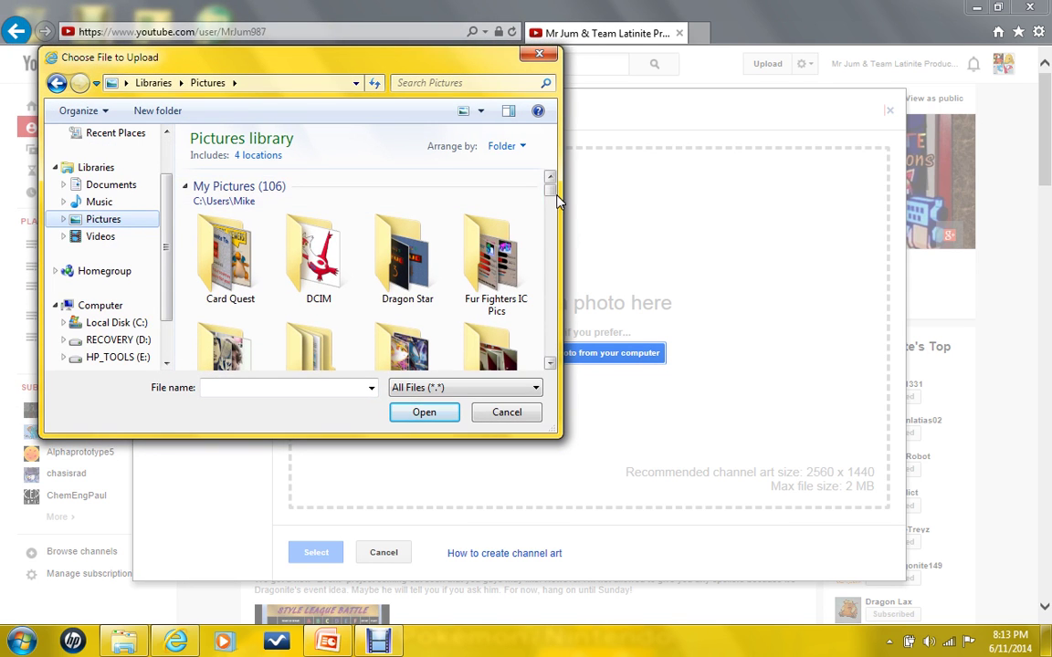
Look through the thumbnails in the Pictures library for the exported birthday banner
click(550, 363)
click(550, 363)
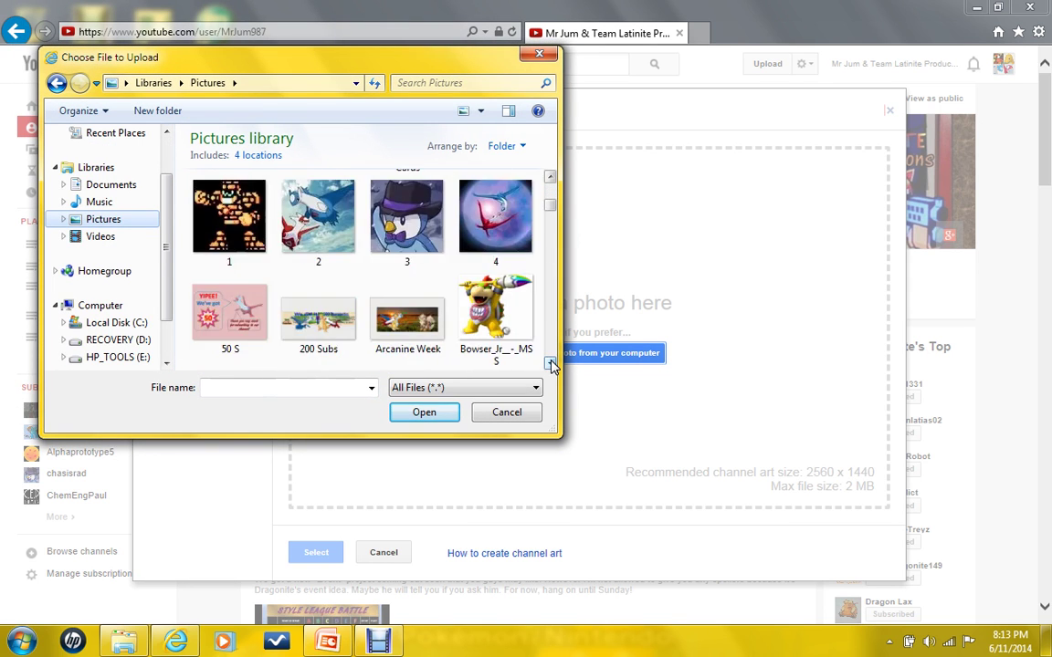
click(550, 363)
click(551, 363)
click(551, 364)
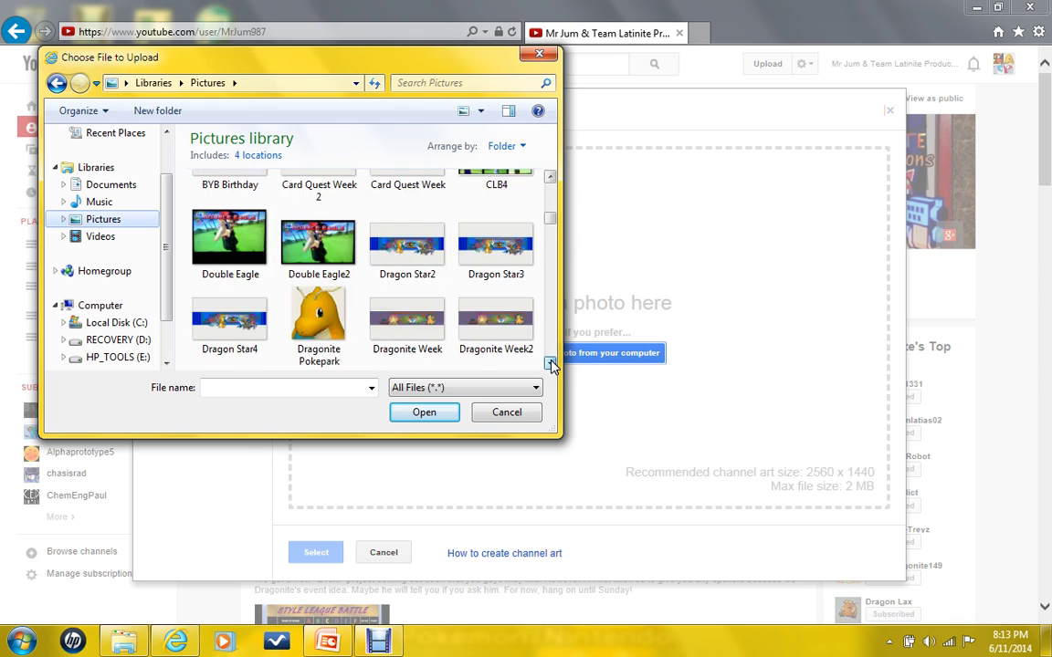
click(550, 363)
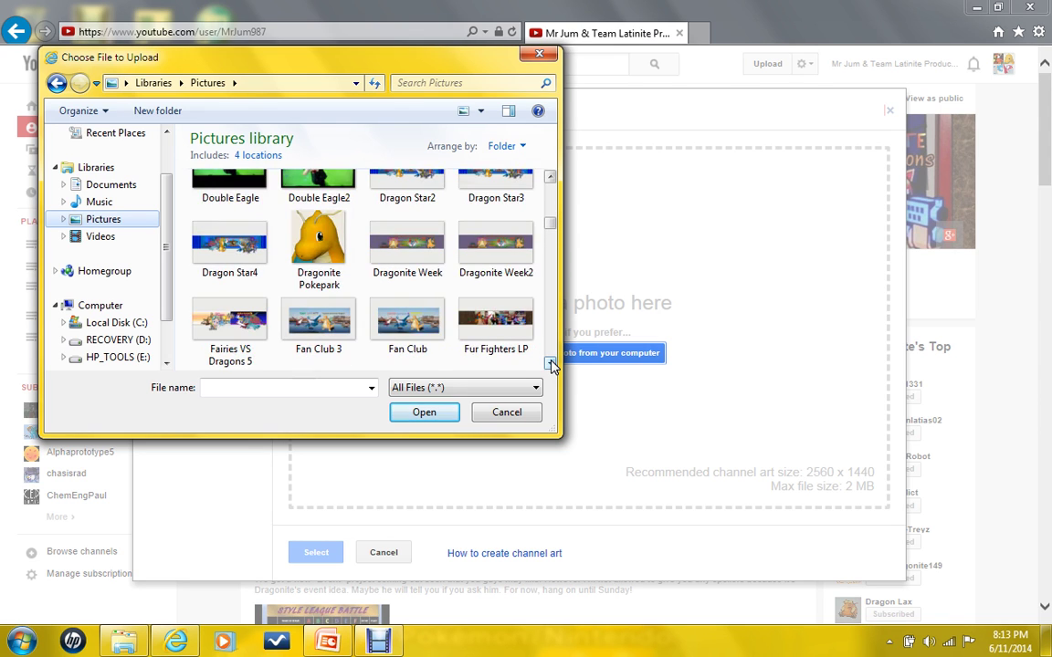
click(551, 363)
click(551, 363)
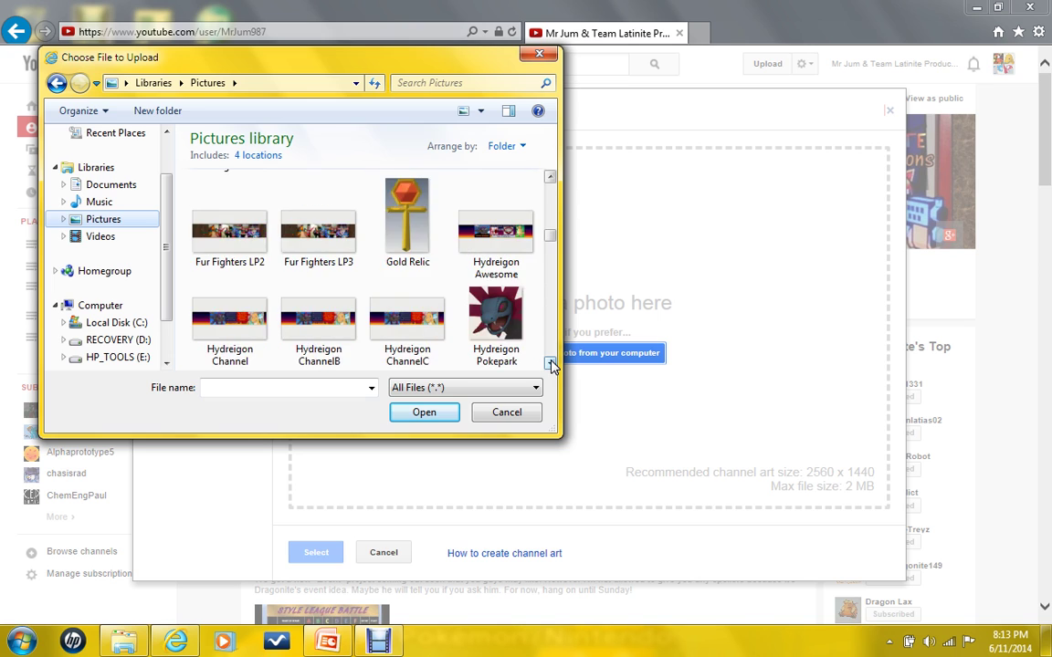
click(550, 363)
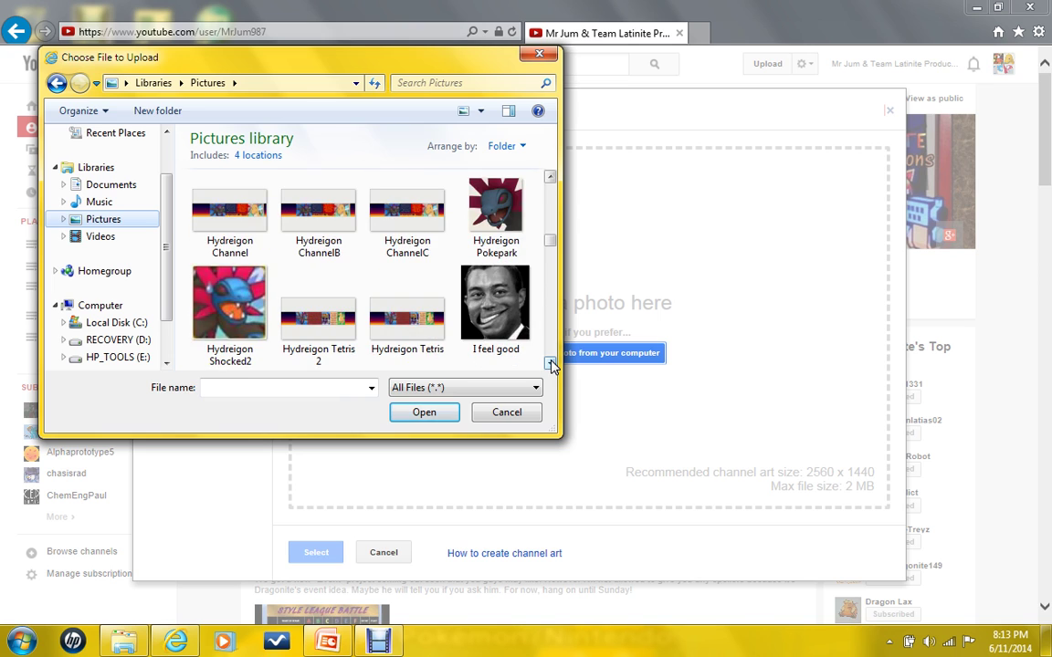
click(551, 179)
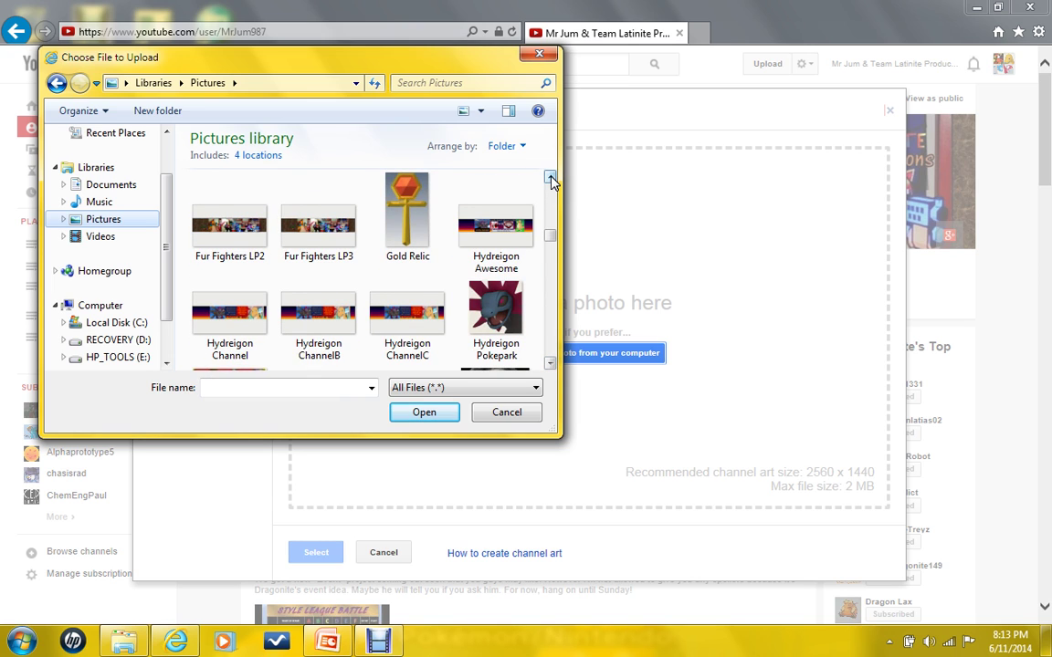
click(550, 178)
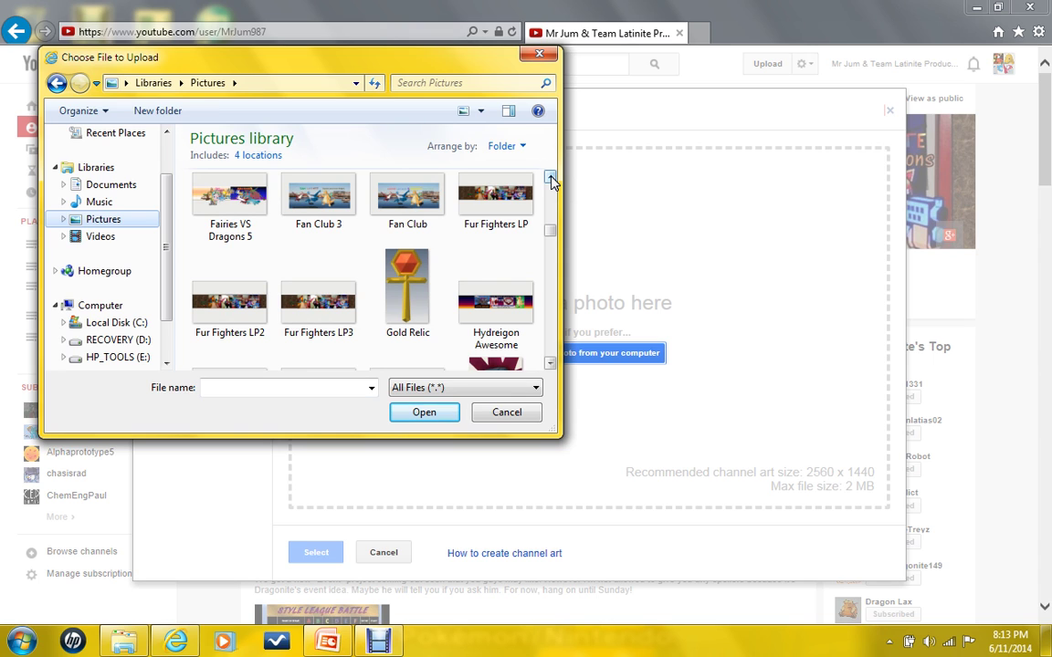
click(550, 363)
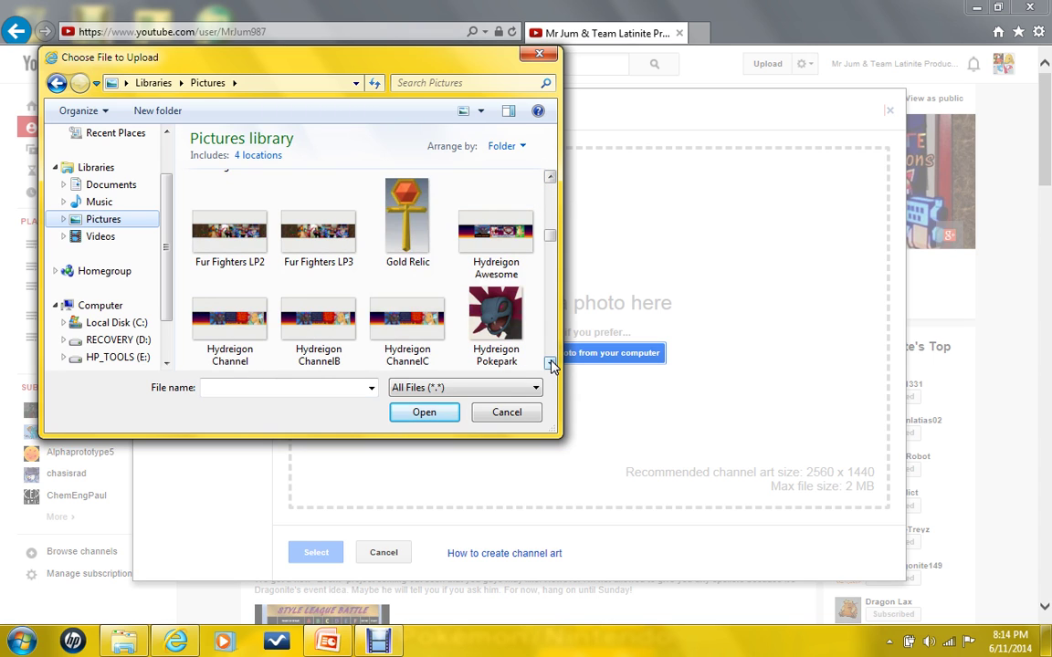
click(551, 363)
click(551, 363)
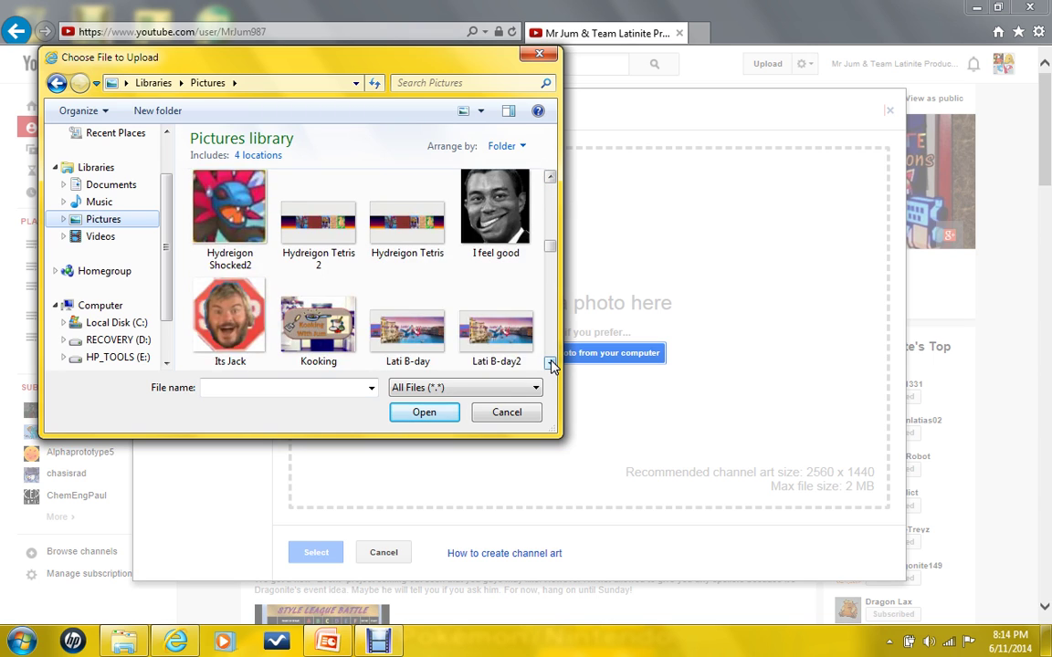
click(551, 364)
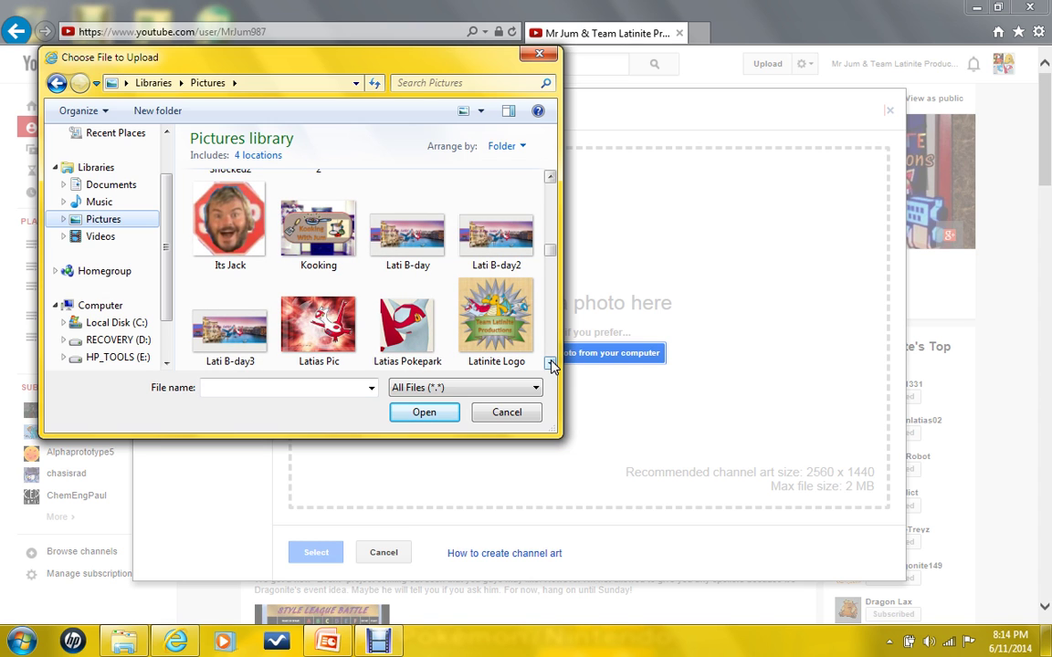
click(550, 363)
click(550, 363)
click(550, 363)
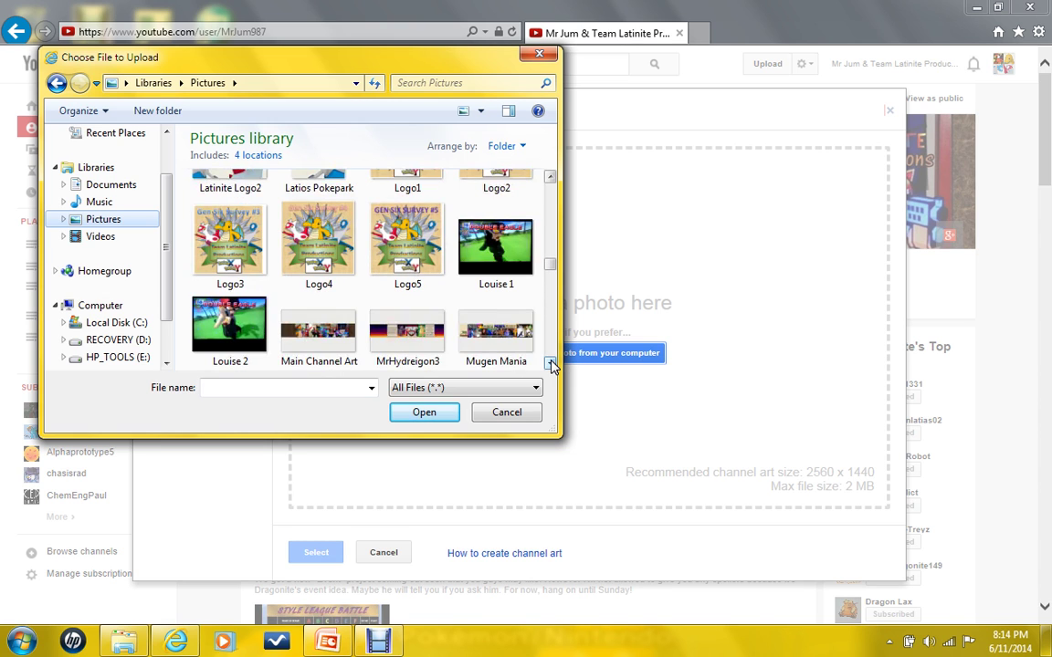
Find the BYB Birthday picture in the Pictures library and upload it as channel art
click(550, 177)
click(550, 177)
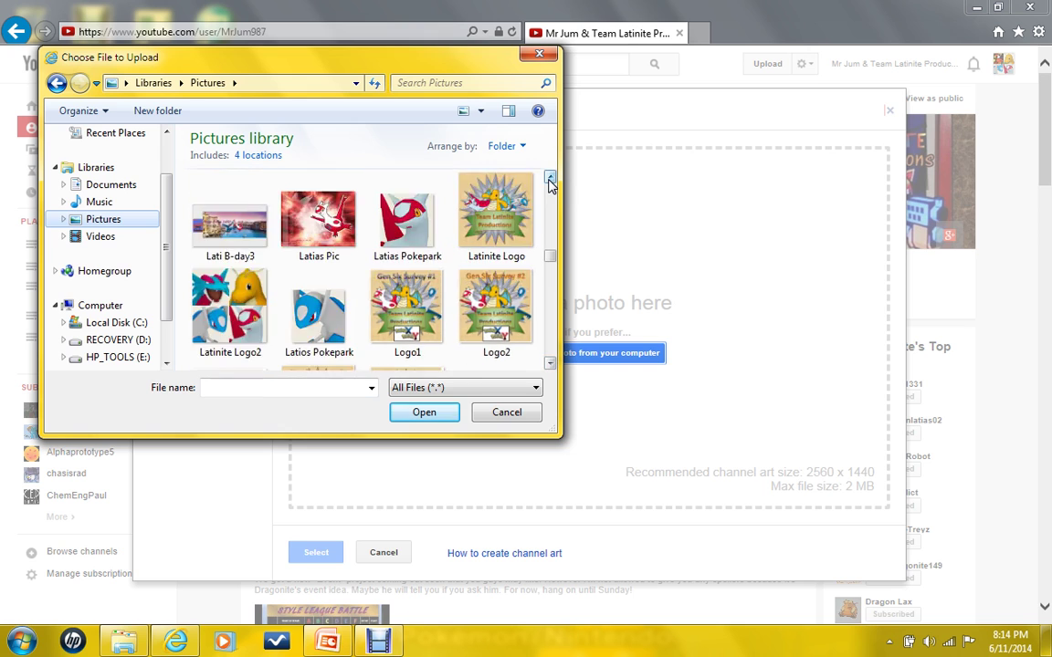
click(550, 177)
click(550, 178)
click(550, 179)
click(551, 179)
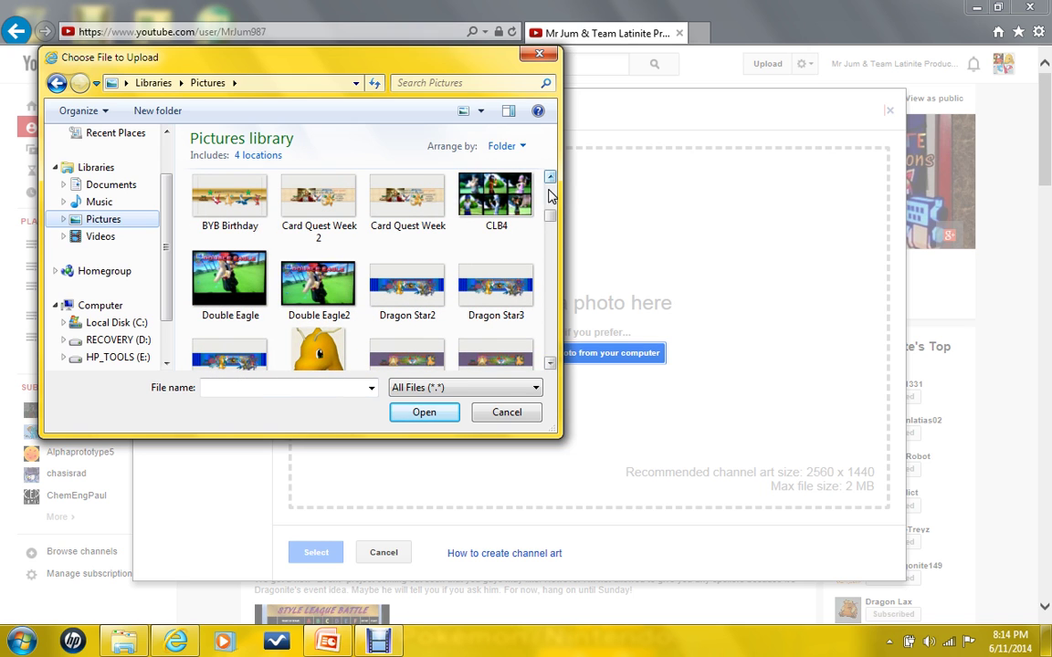
click(551, 179)
click(218, 294)
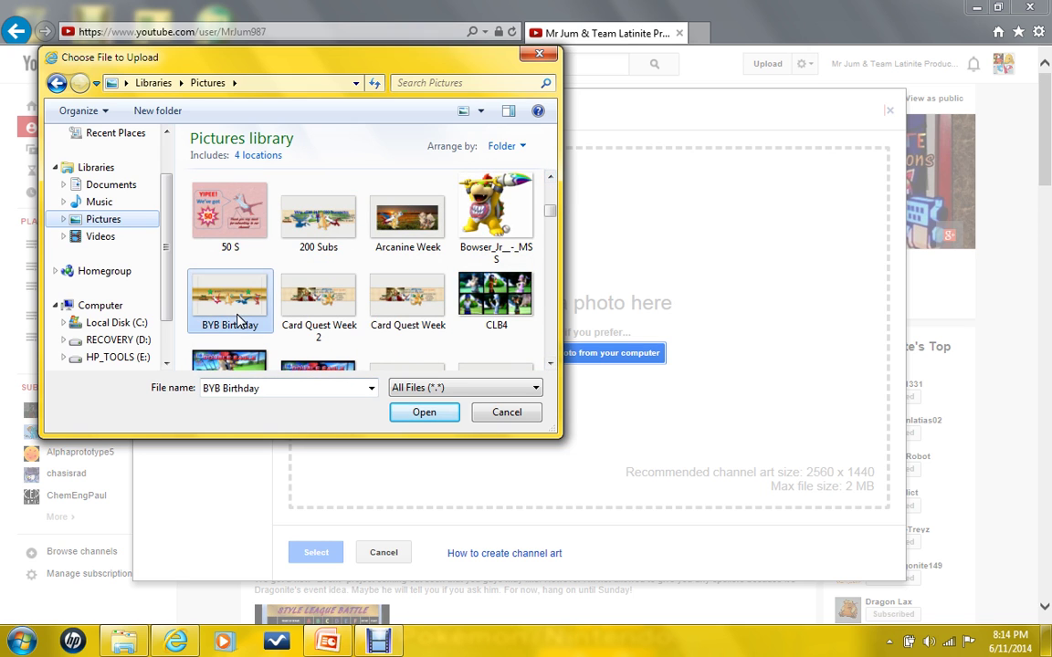
click(432, 416)
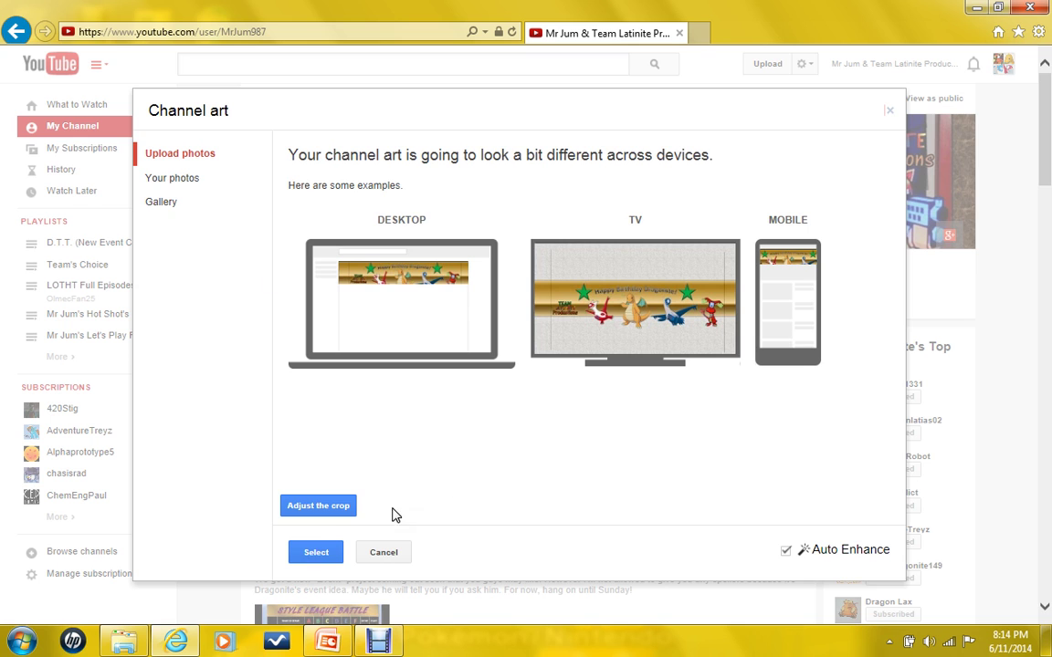
Adjust the crop region over the uploaded birthday banner and apply it as the channel art
click(336, 509)
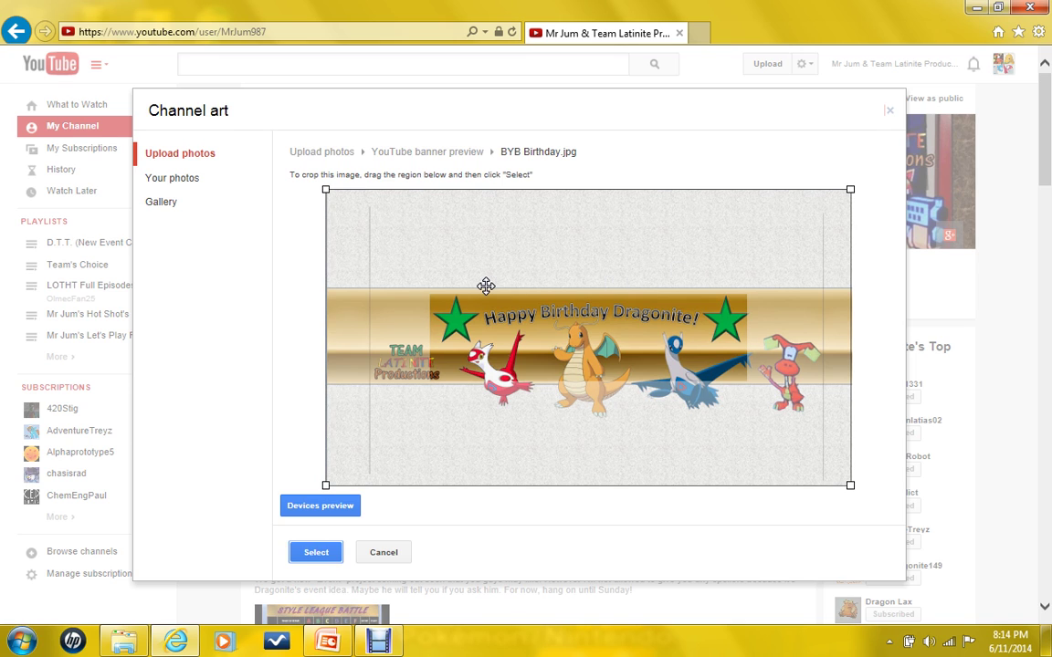
drag(552, 278, 639, 274)
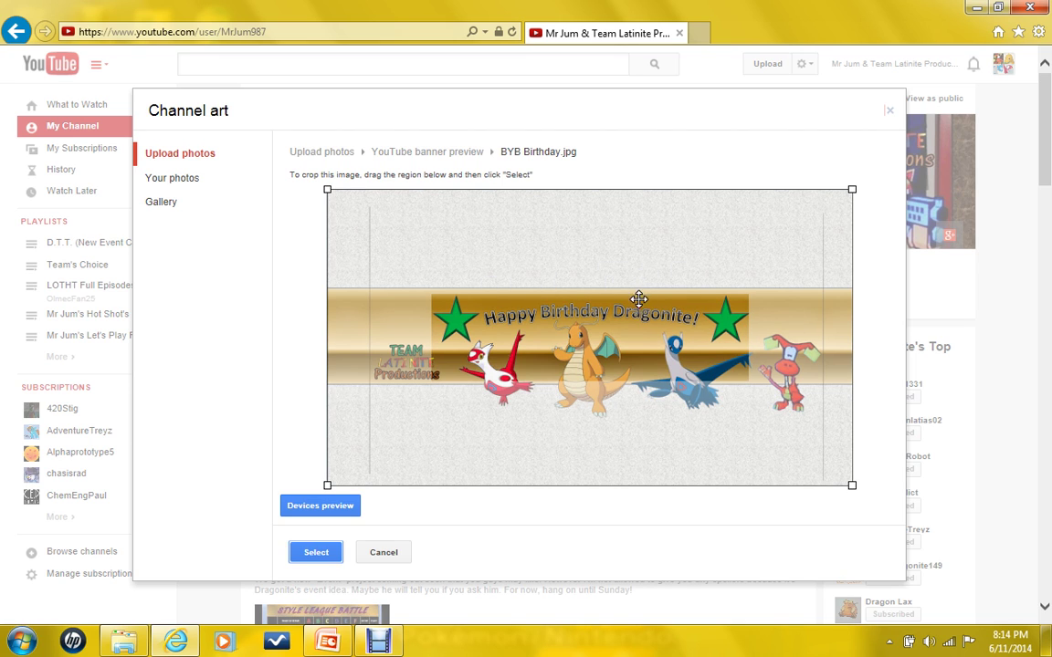
click(320, 552)
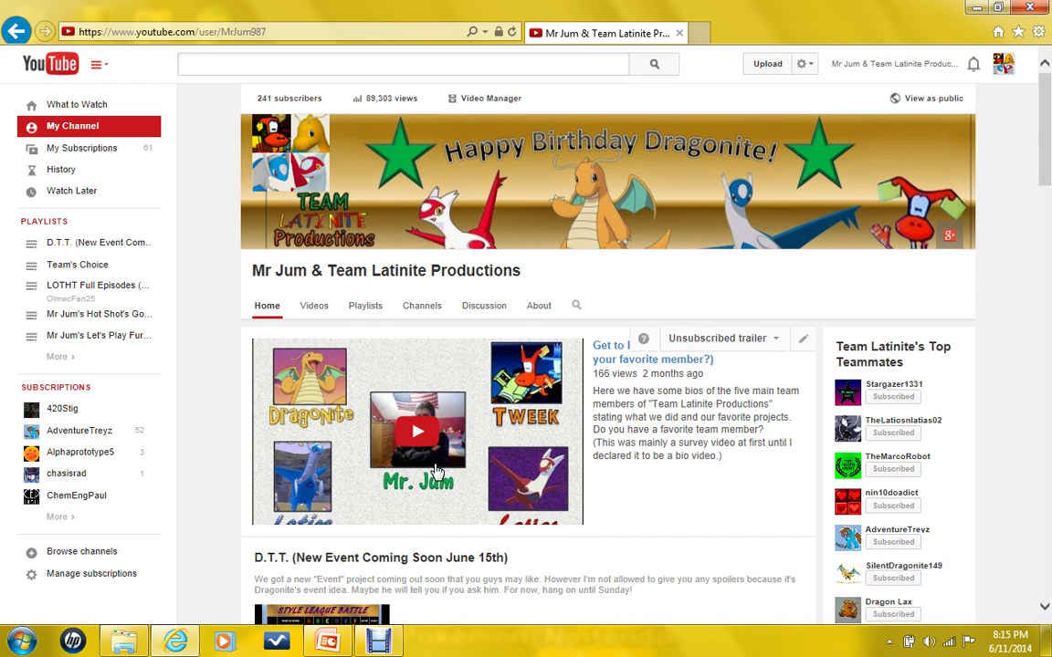
Compare the slide in PowerPoint with the live YouTube banner and move the left vertical guide line slightly outward
click(329, 641)
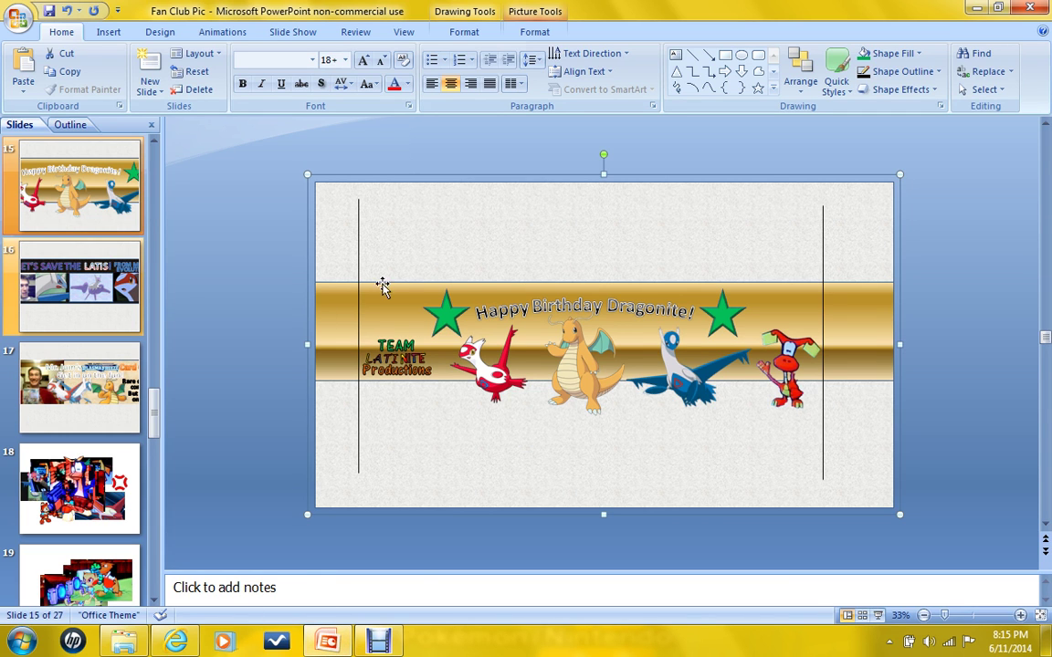
click(358, 244)
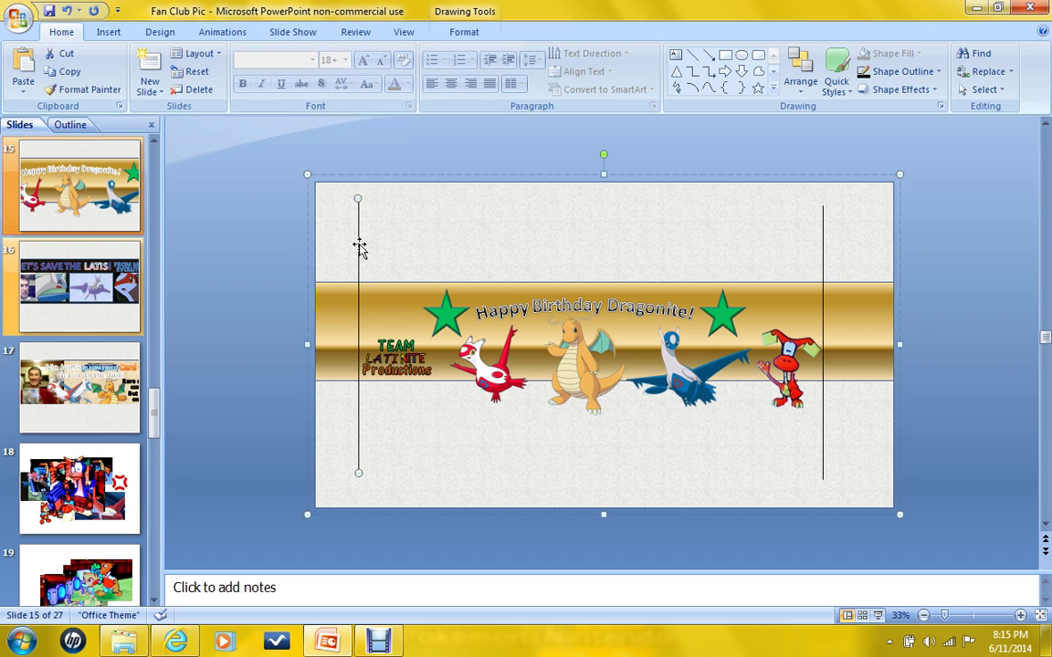
click(124, 641)
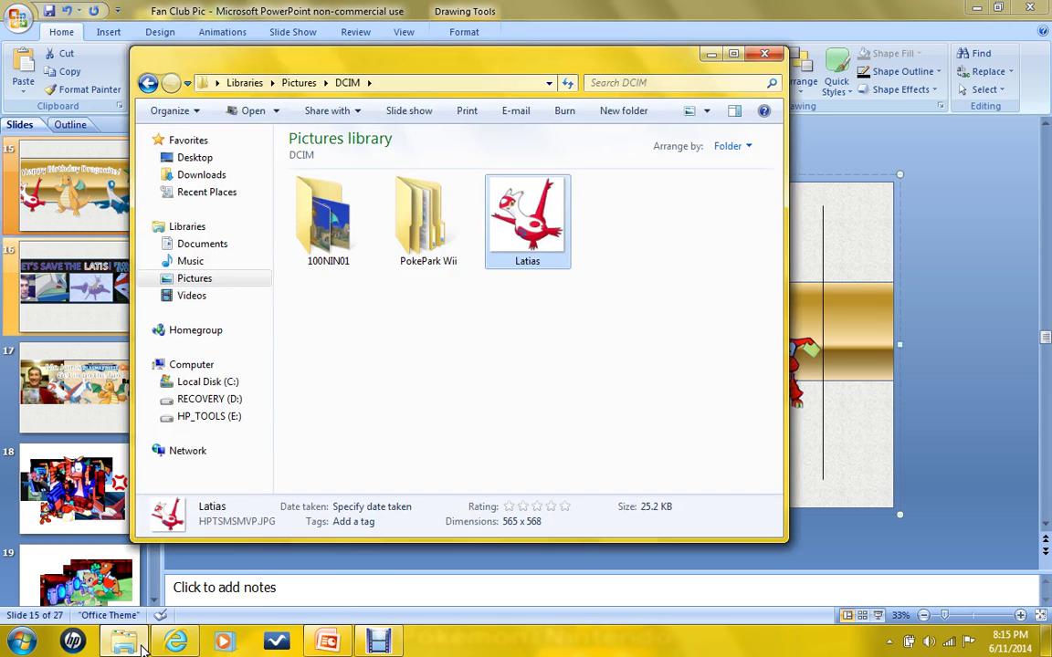
click(711, 54)
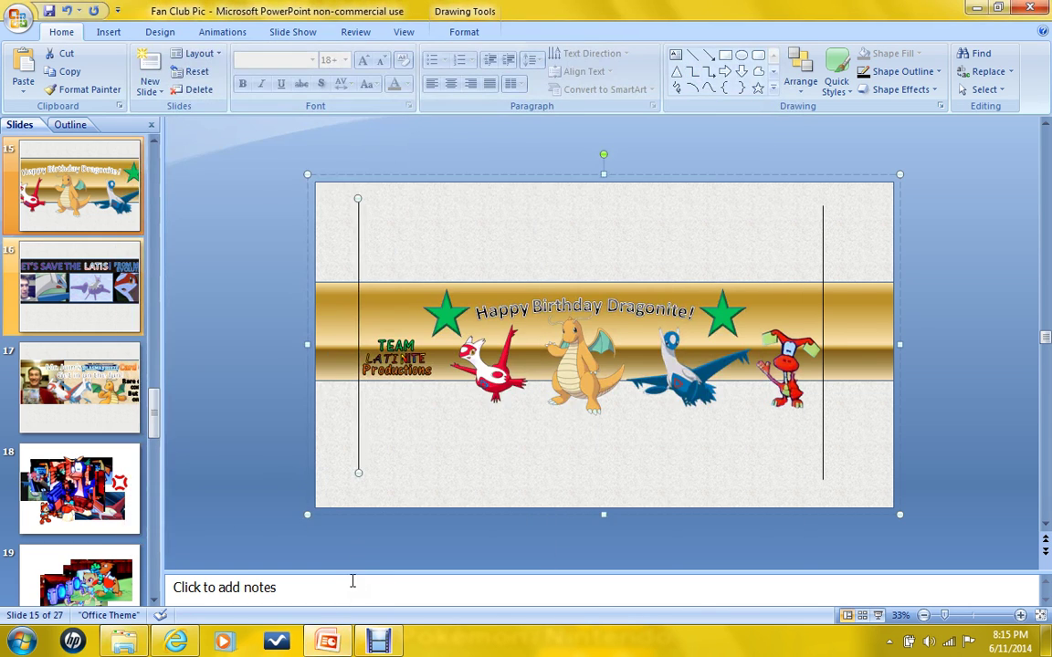
click(177, 642)
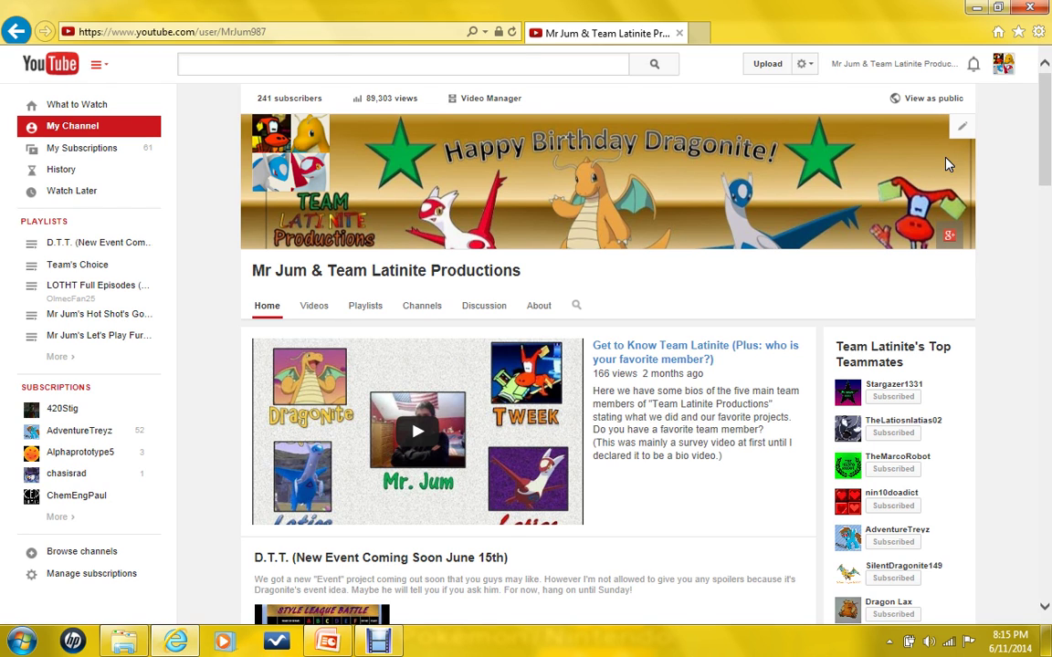
click(329, 641)
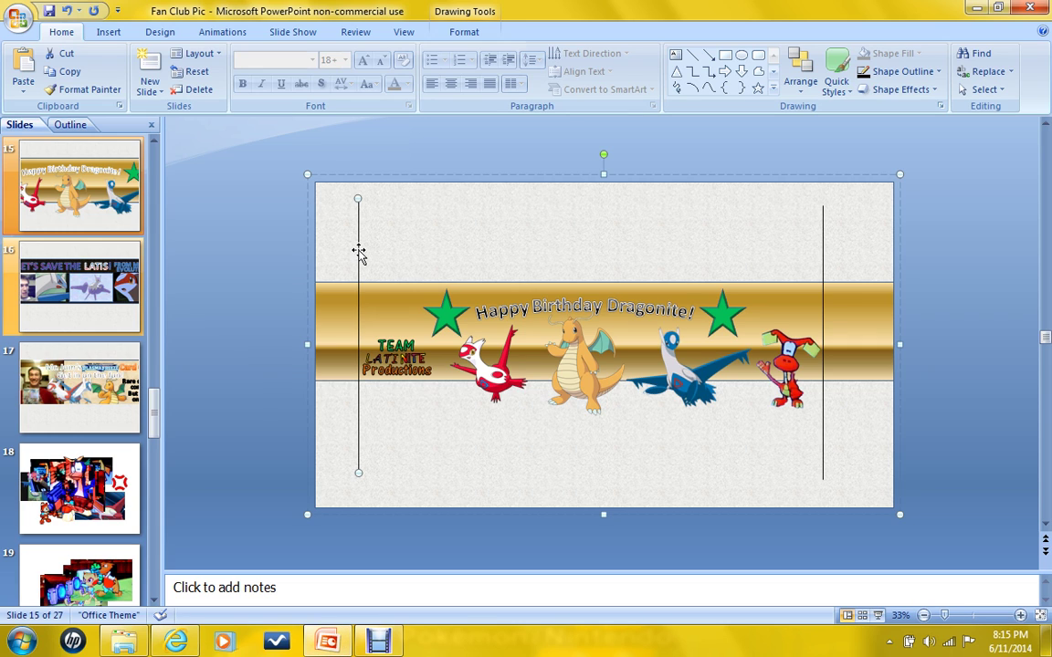
drag(357, 247, 350, 249)
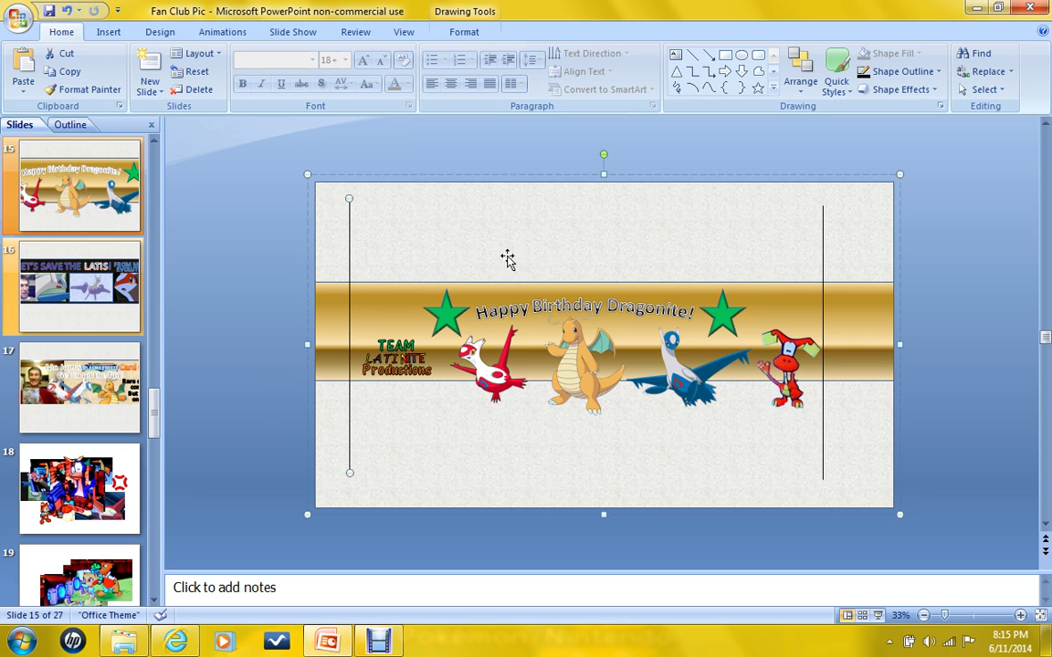
Move the right vertical guide line on slide 15 slightly outward, toward the banner's edge
click(822, 252)
drag(823, 252, 825, 249)
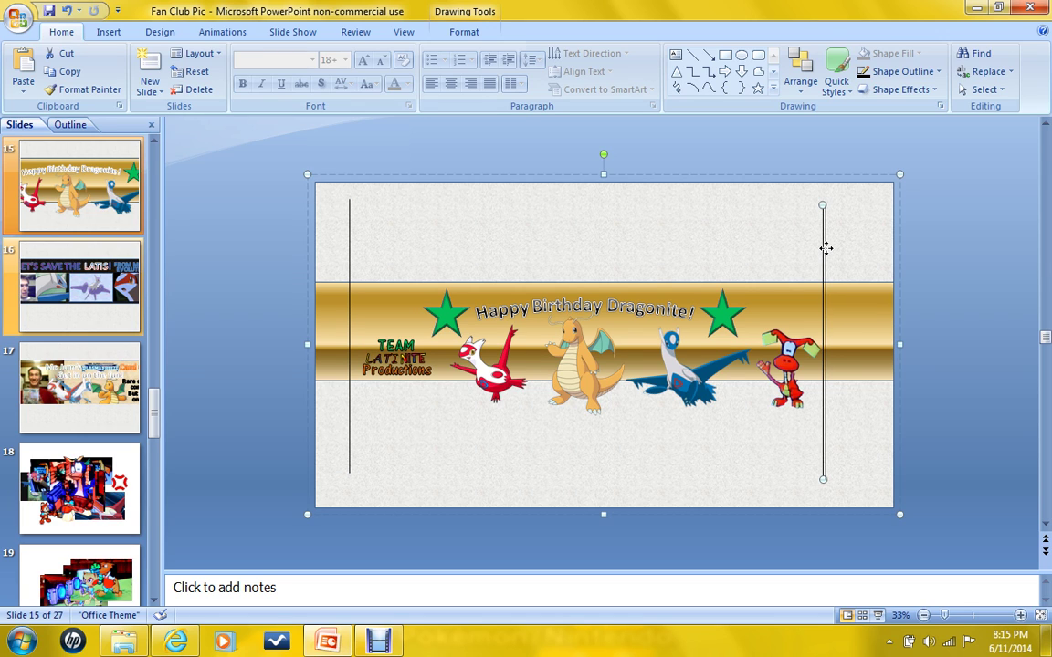
key(Right)
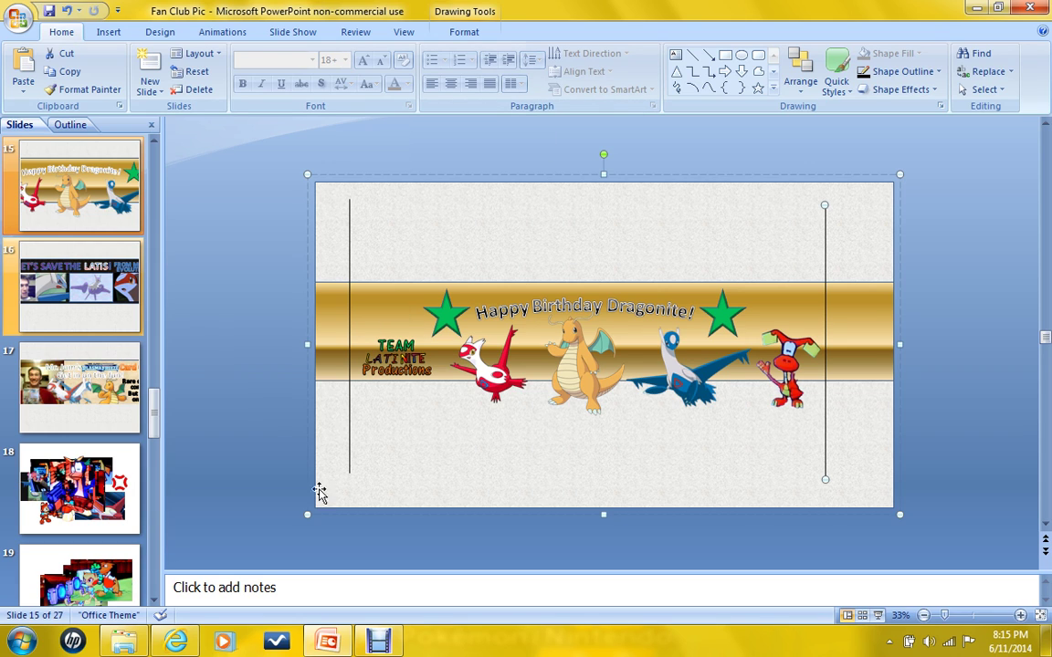
click(370, 160)
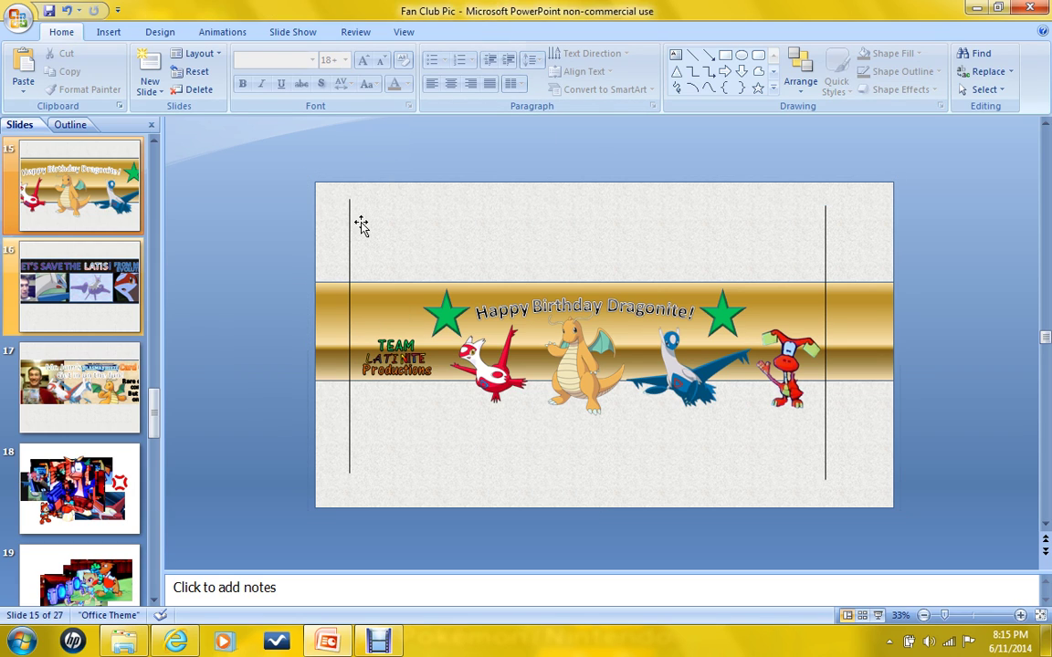
Ungroup the grouped banner elements on slide 15
click(358, 263)
click(394, 354)
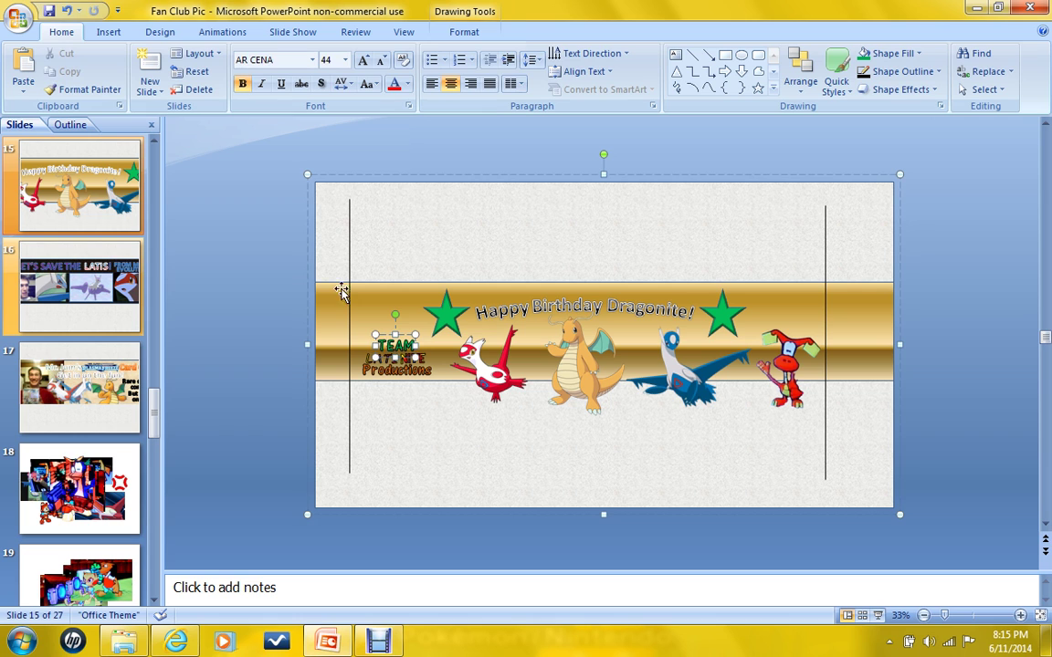
click(357, 234)
right_click(400, 228)
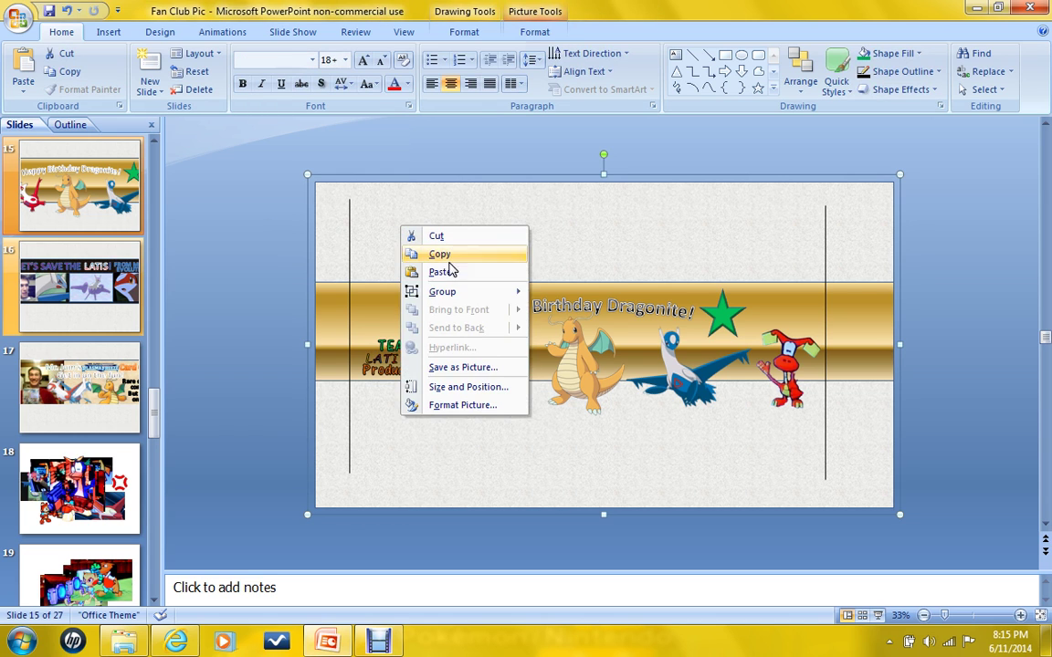
mouse_move(453, 293)
click(568, 333)
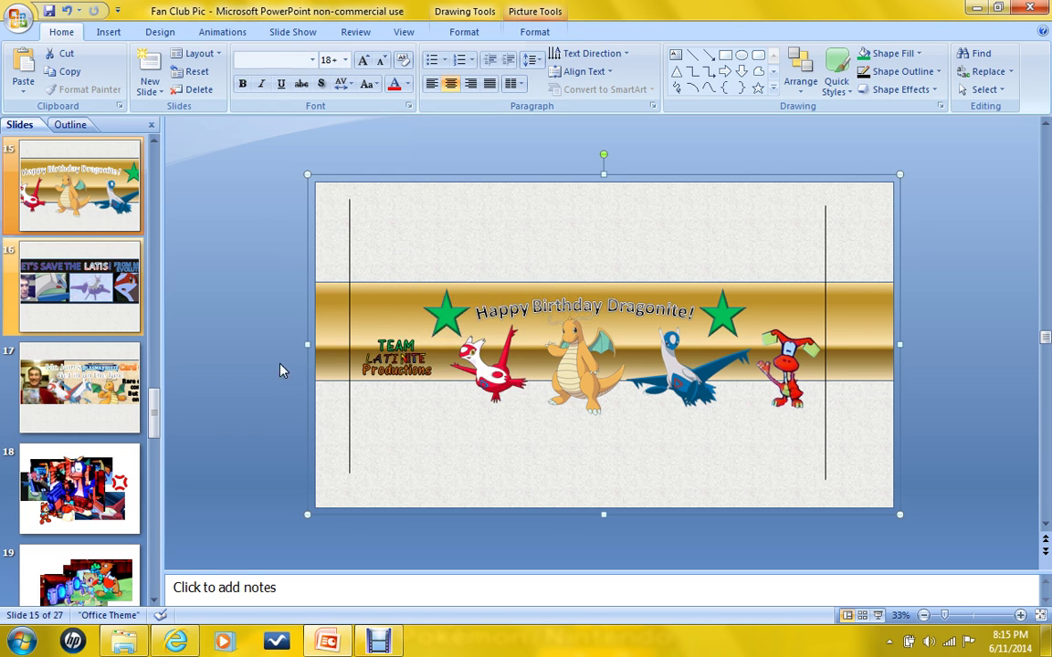
Select all parts of the "TEAM LATINITE Productions" text and nudge them slightly left toward the left guide line
click(365, 181)
mouse_move(361, 174)
mouse_down()
mouse_move(429, 410)
mouse_move(440, 420)
mouse_up()
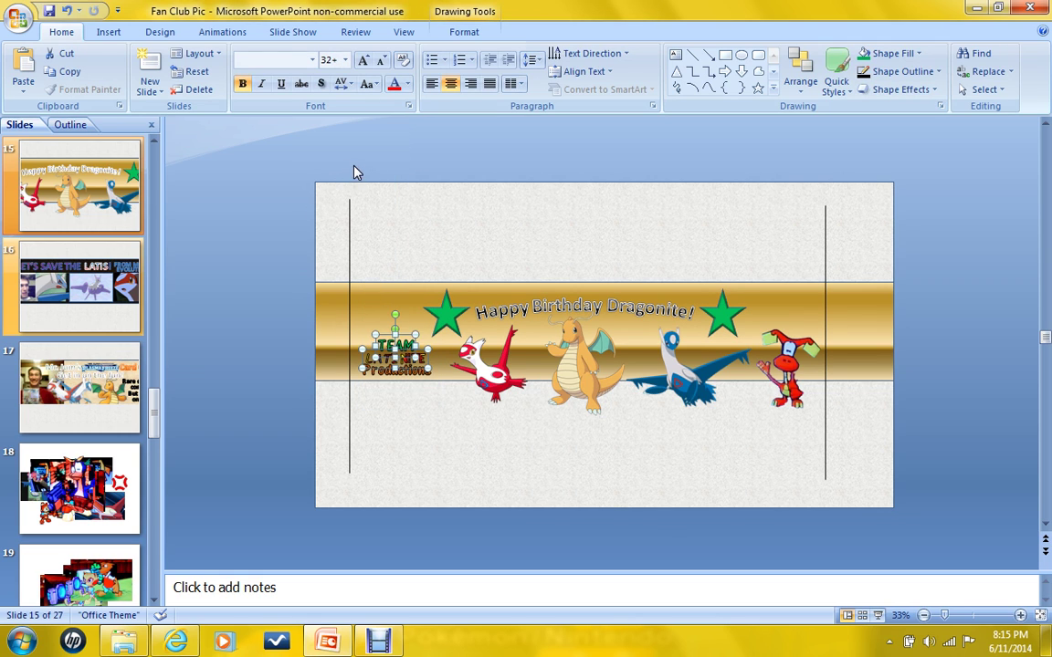
drag(352, 172, 462, 420)
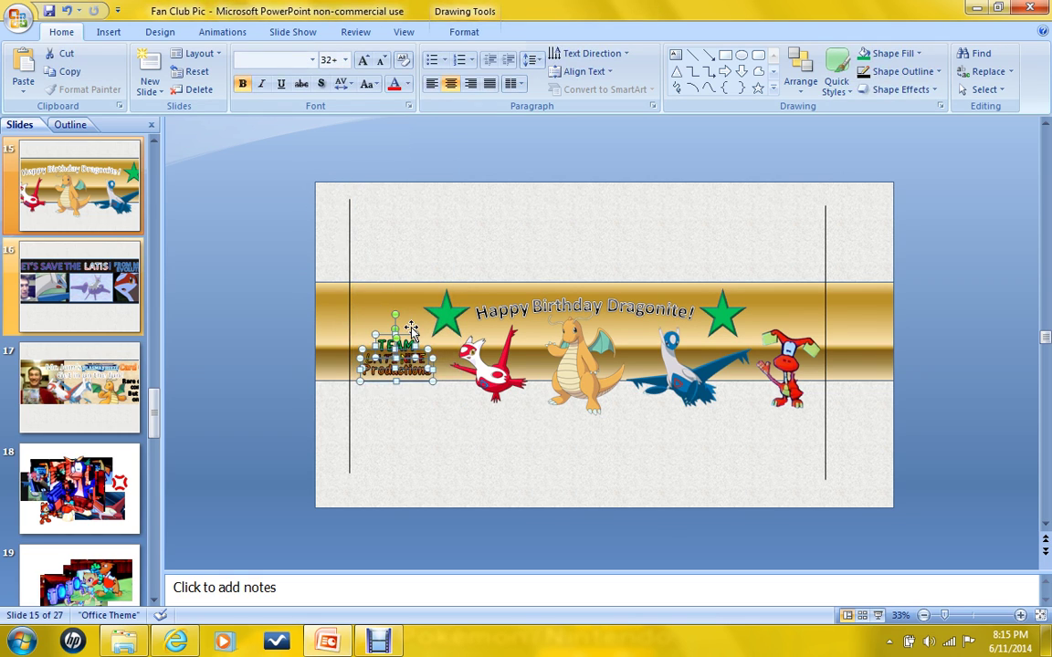
key(Left)
key(Left)
key(Left)
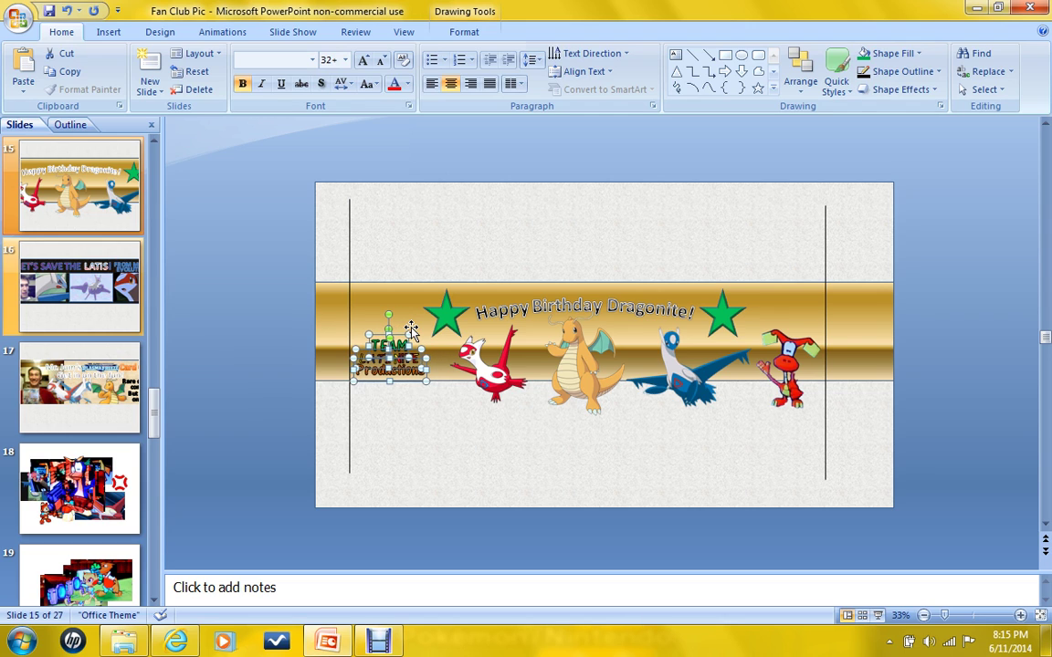
click(941, 334)
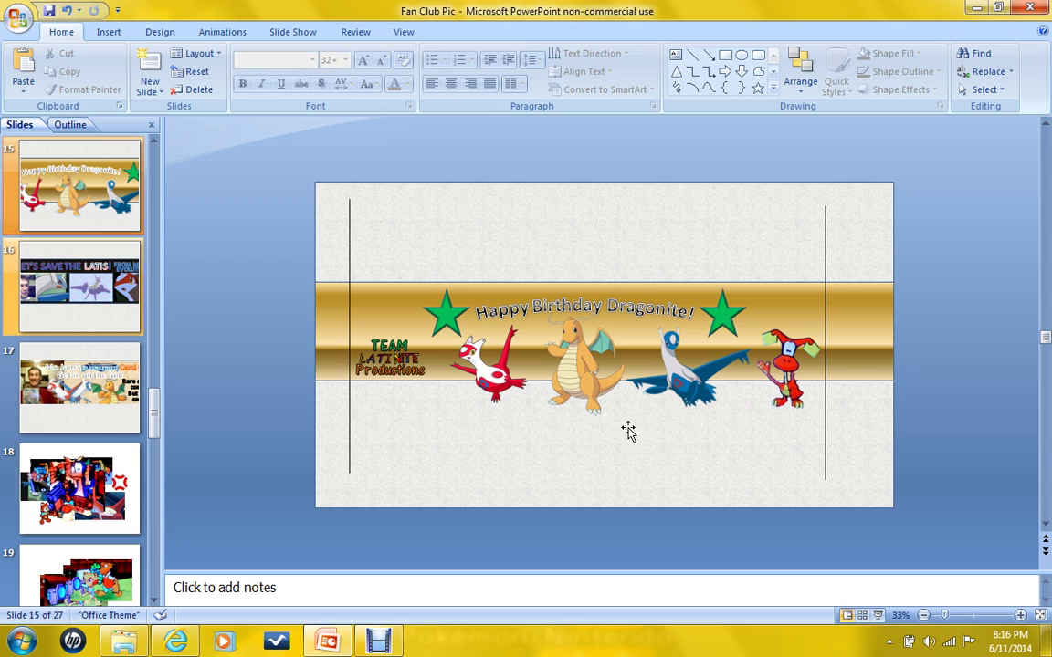
Nudge the red character at the right end of the banner slightly upward
click(785, 365)
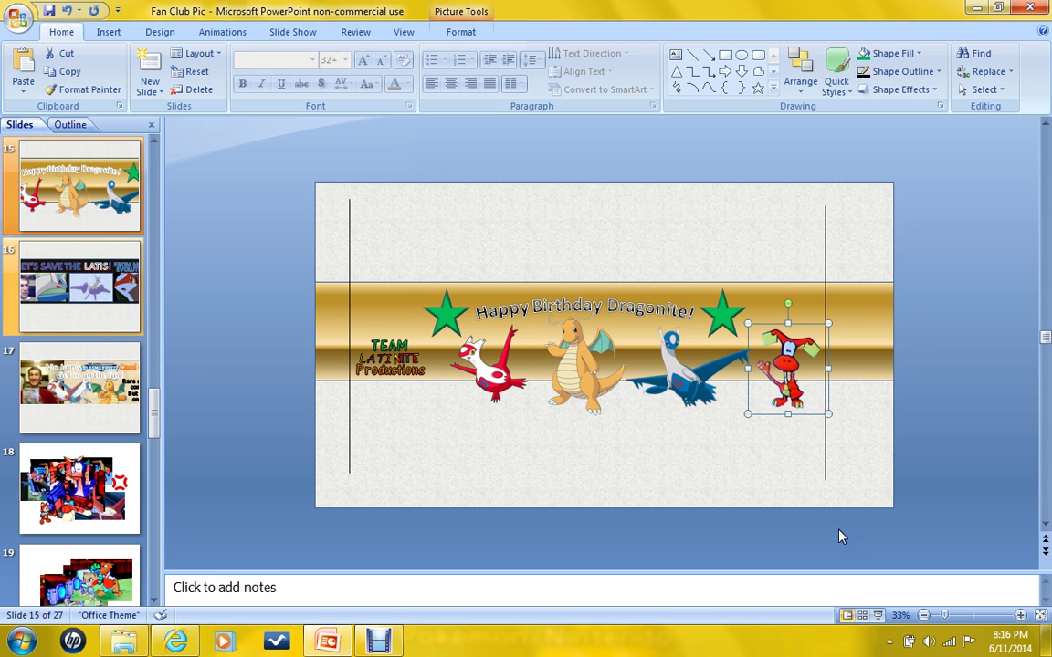
key(Up)
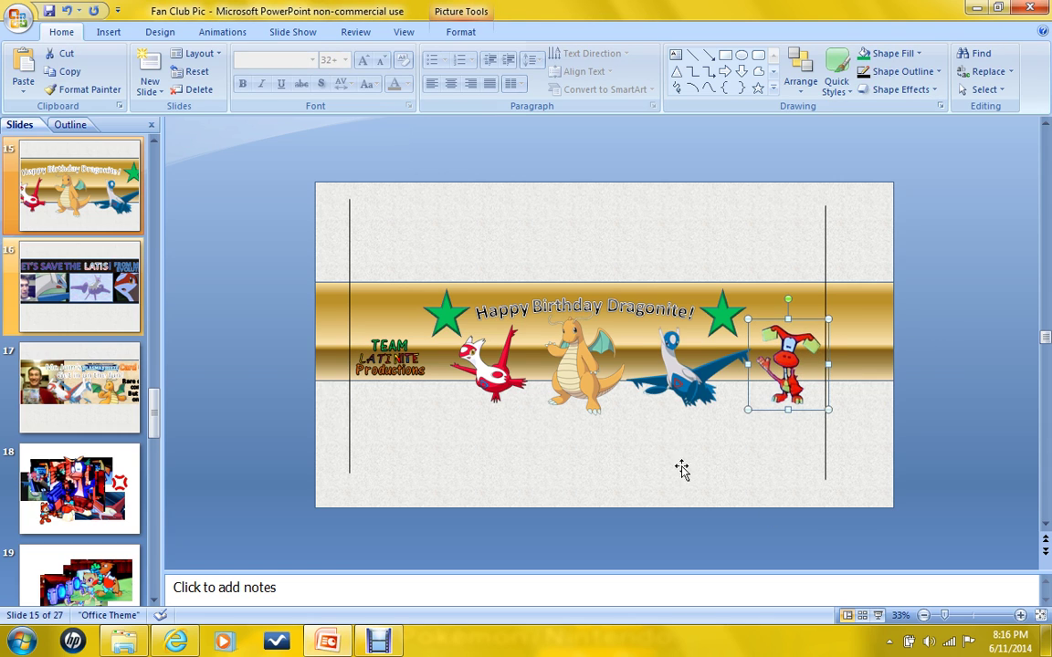
click(690, 390)
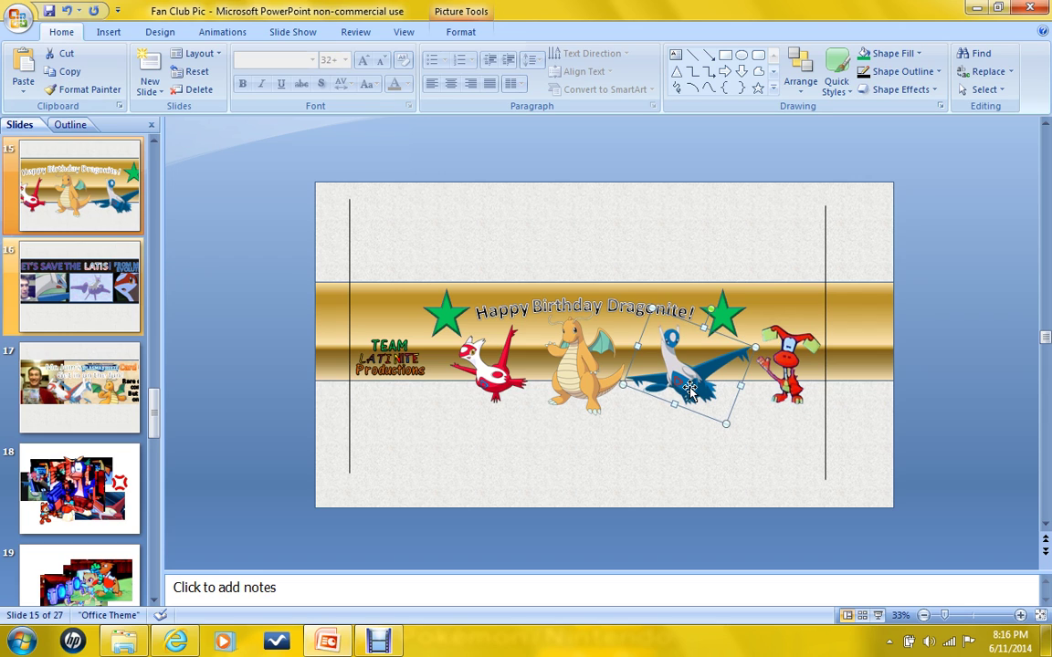
click(591, 378)
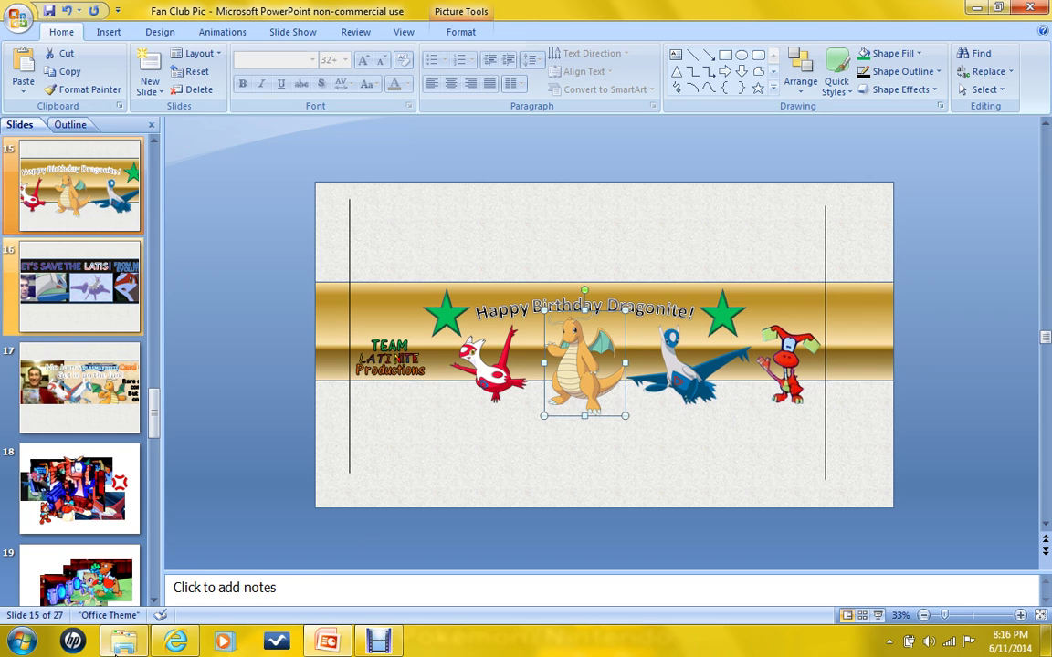
Check the live banner on the YouTube channel page and select the "Happy Birthday Dragonite!" title on the slide
click(176, 642)
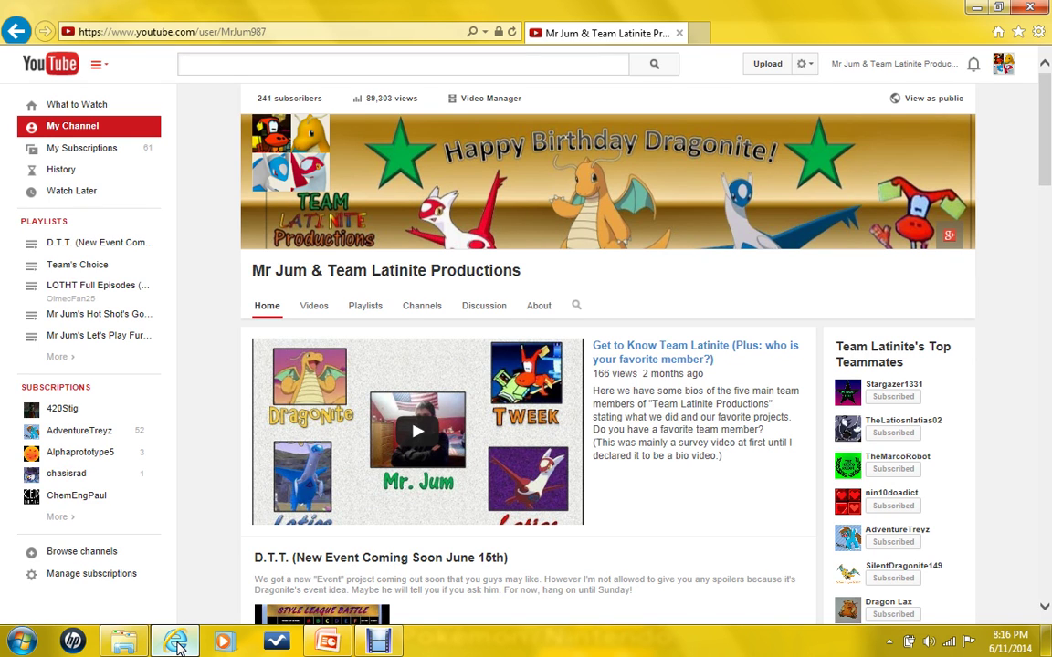
click(176, 641)
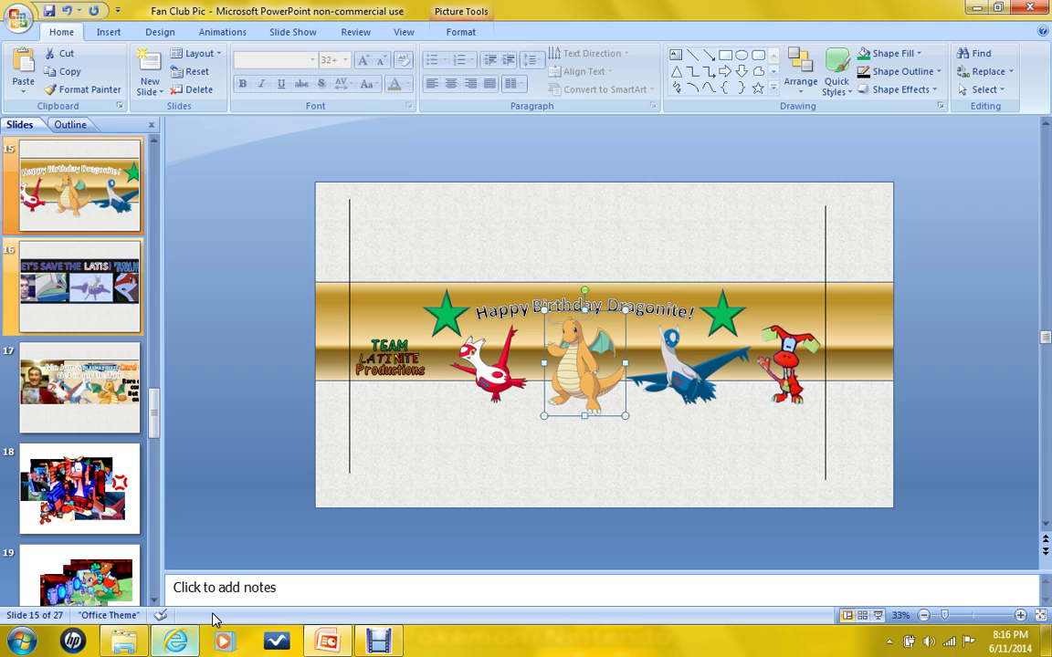
click(522, 300)
key(Escape)
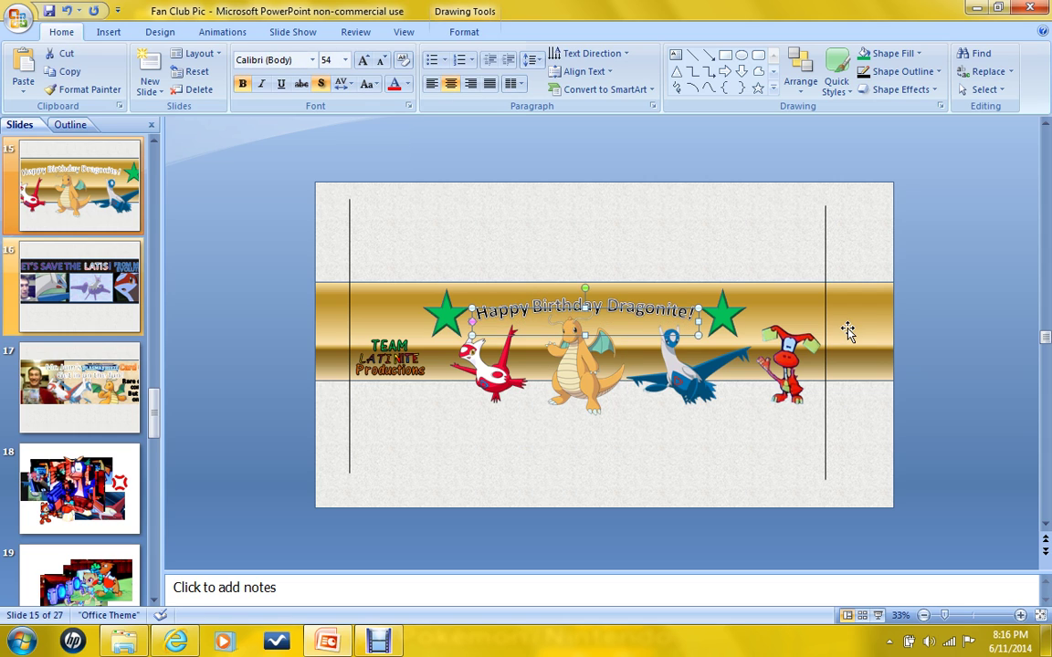
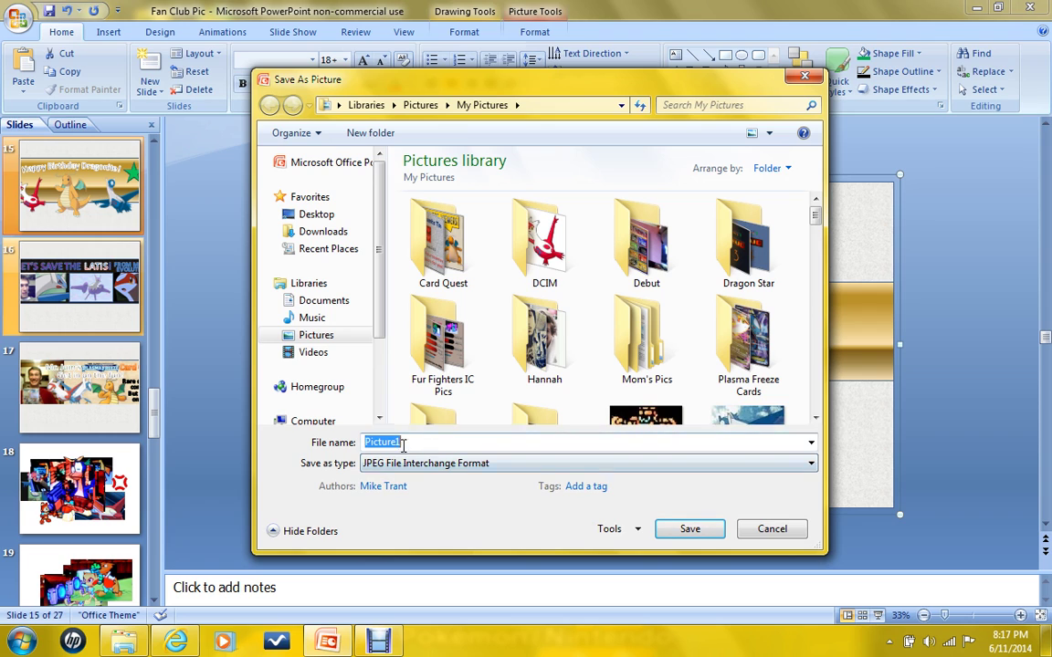
Save the banner picture as a JPEG named BYB Birthday2 in My Pictures
key(BackSpace)
text(B)
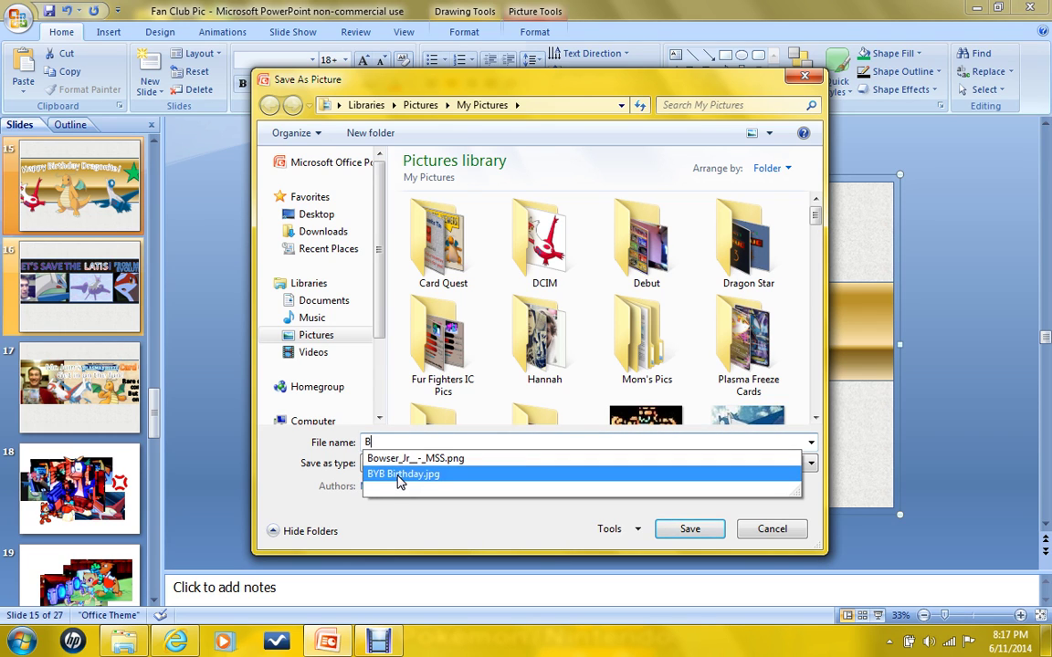
click(398, 474)
drag(438, 442, 423, 444)
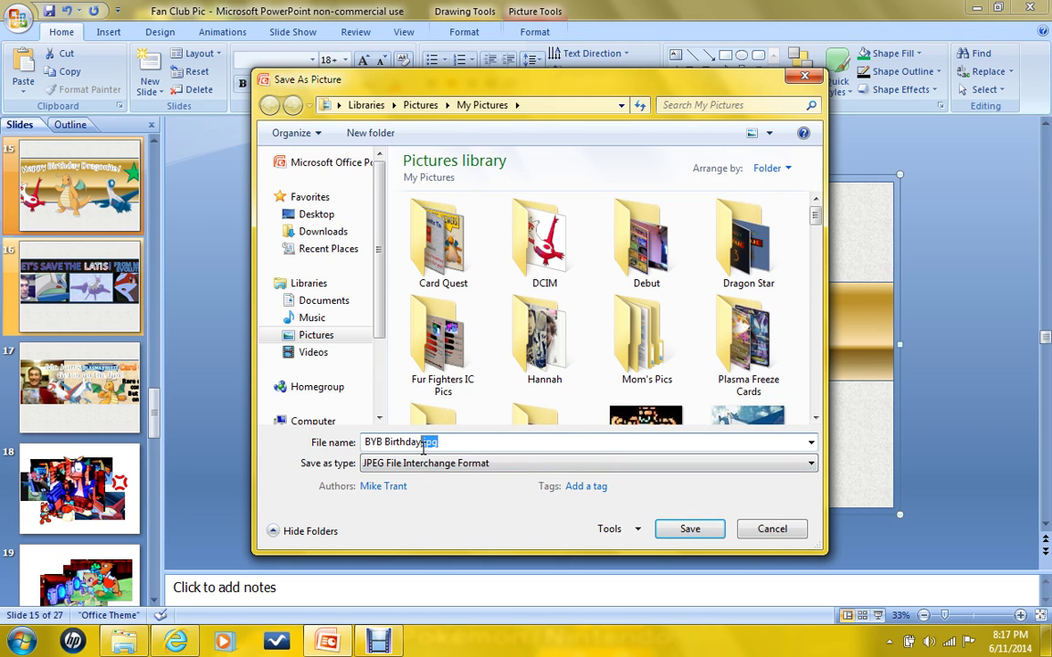
key(BackSpace)
text(2)
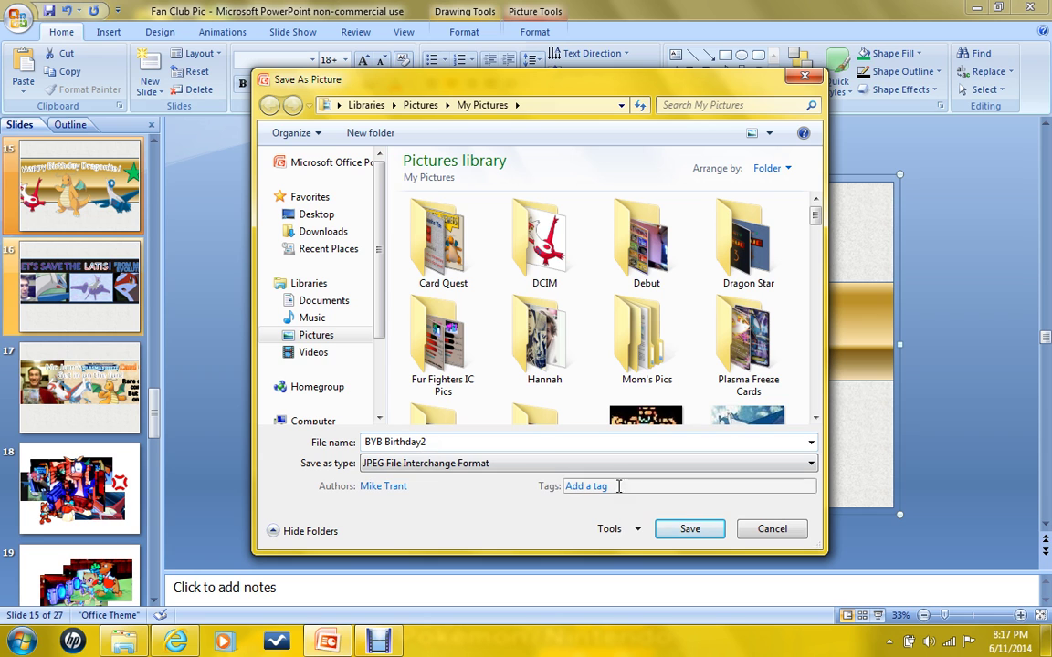
click(689, 530)
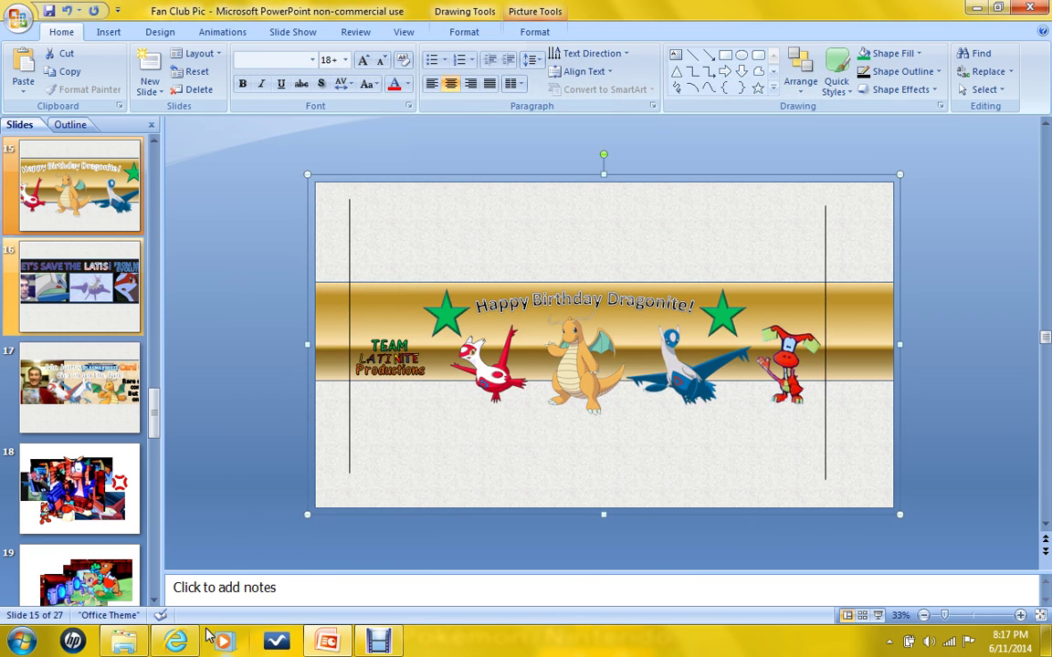
Switch to the YouTube channel page, edit the channel art and choose to upload a photo from the computer
click(126, 645)
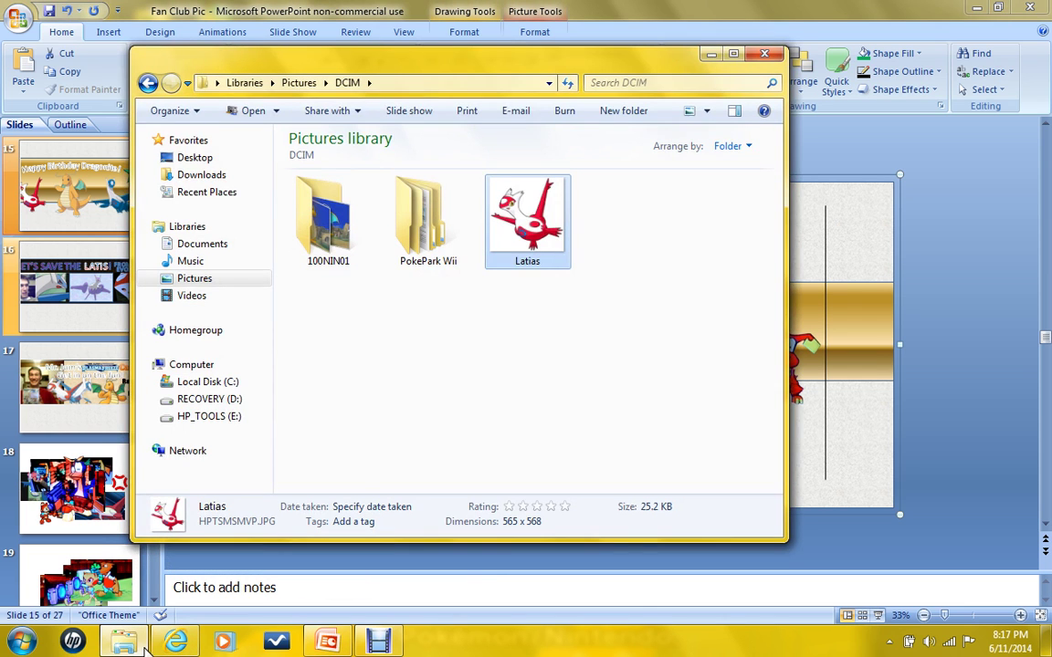
click(712, 54)
click(178, 642)
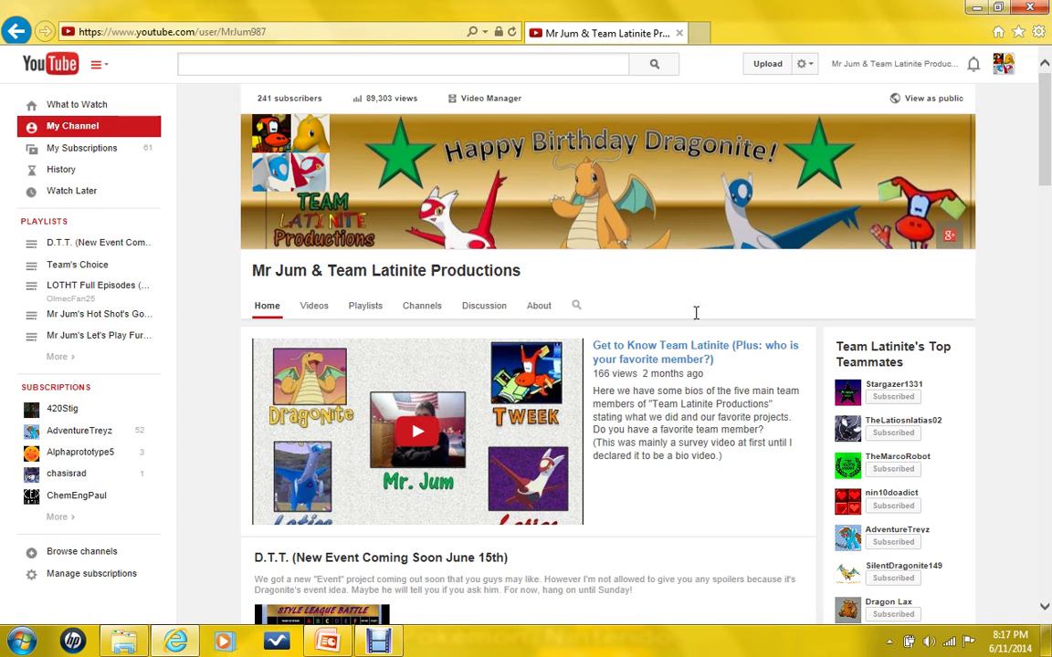
click(963, 127)
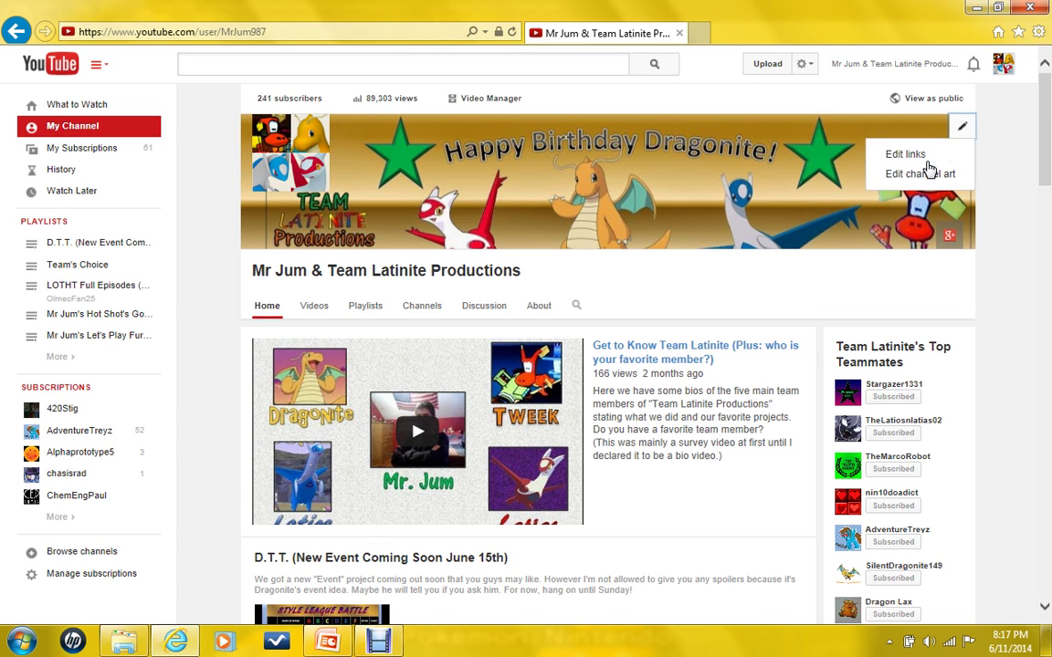
click(920, 174)
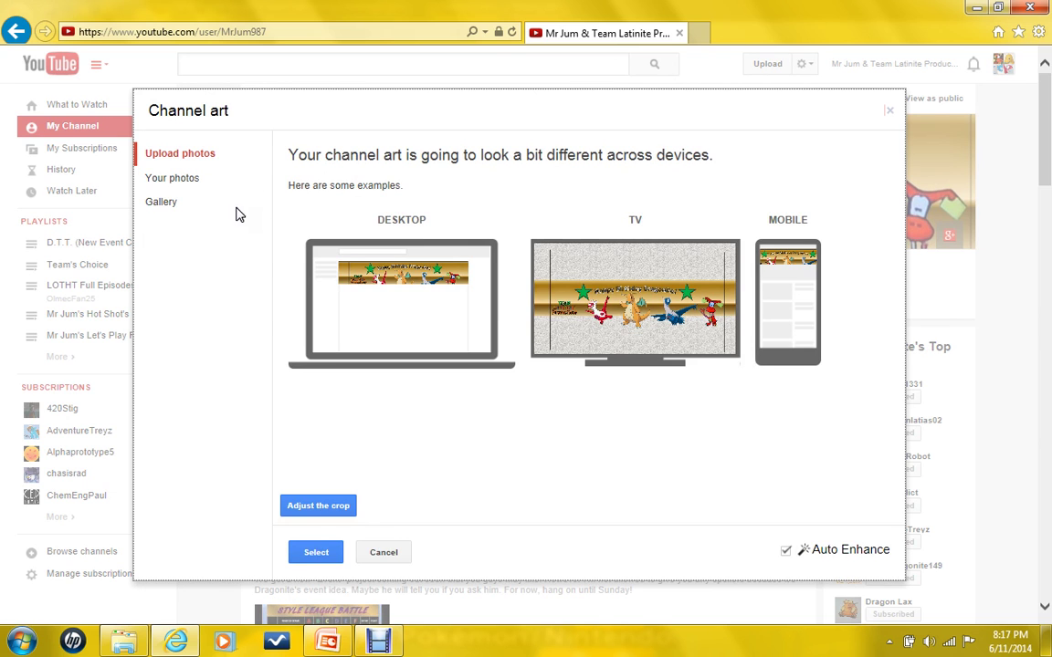
click(201, 157)
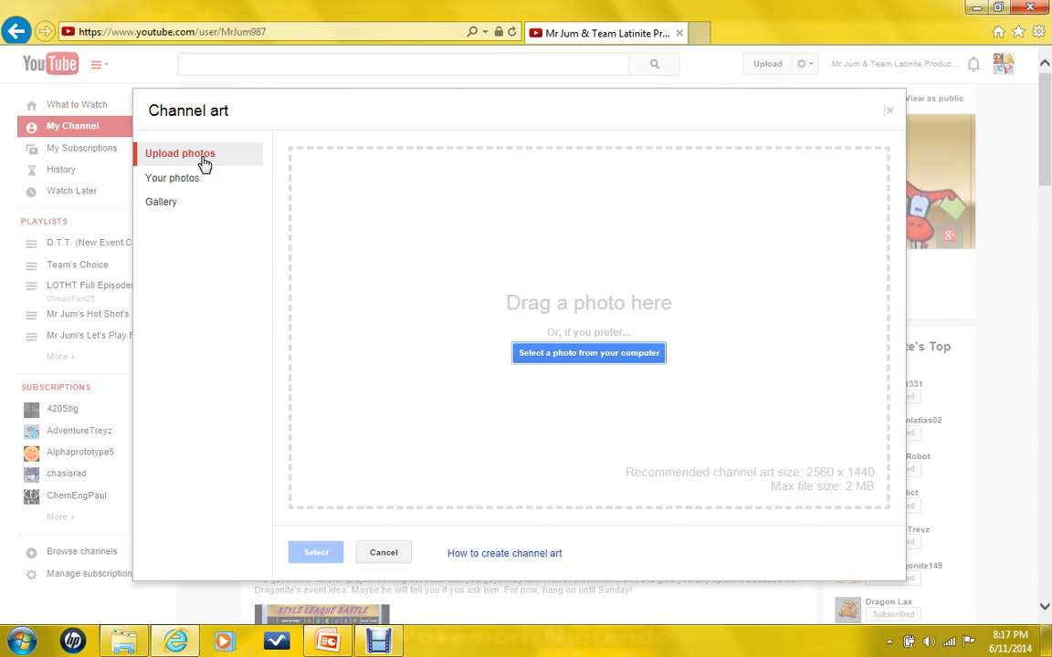
click(523, 352)
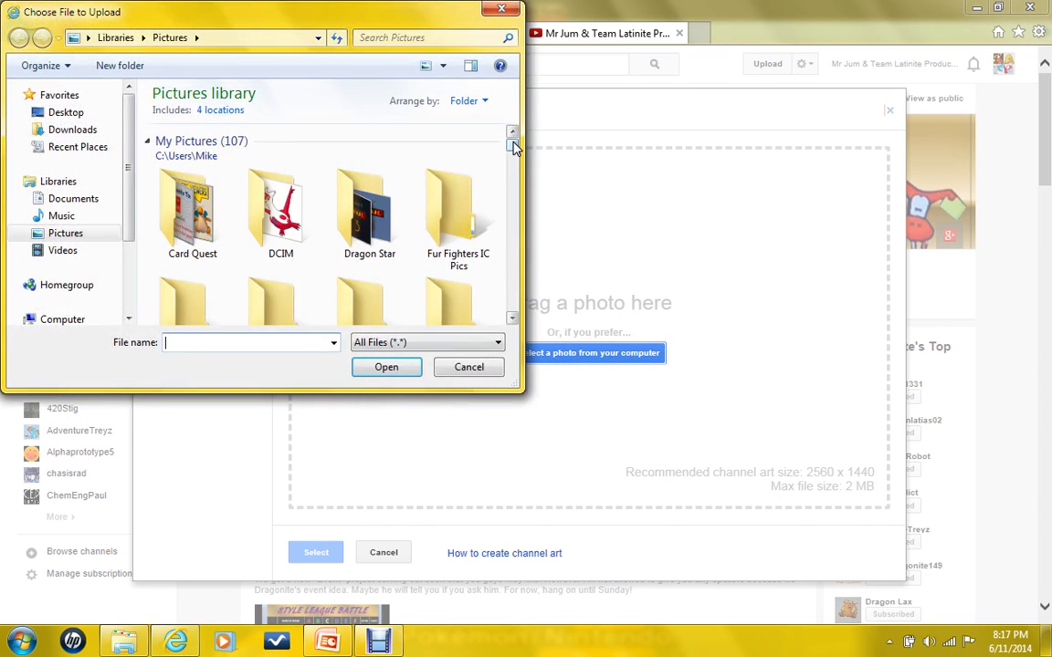
Choose the BYB Birthday2 picture from My Pictures and upload it as channel art
mouse_move(514, 148)
mouse_down()
mouse_move(525, 208)
mouse_move(519, 168)
mouse_up()
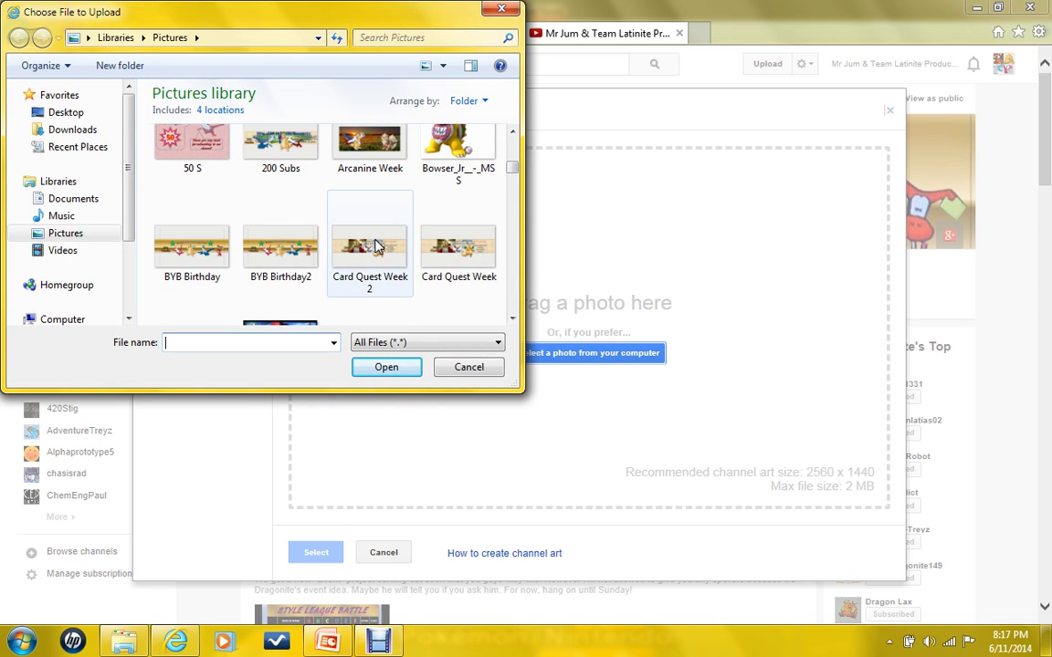
click(512, 133)
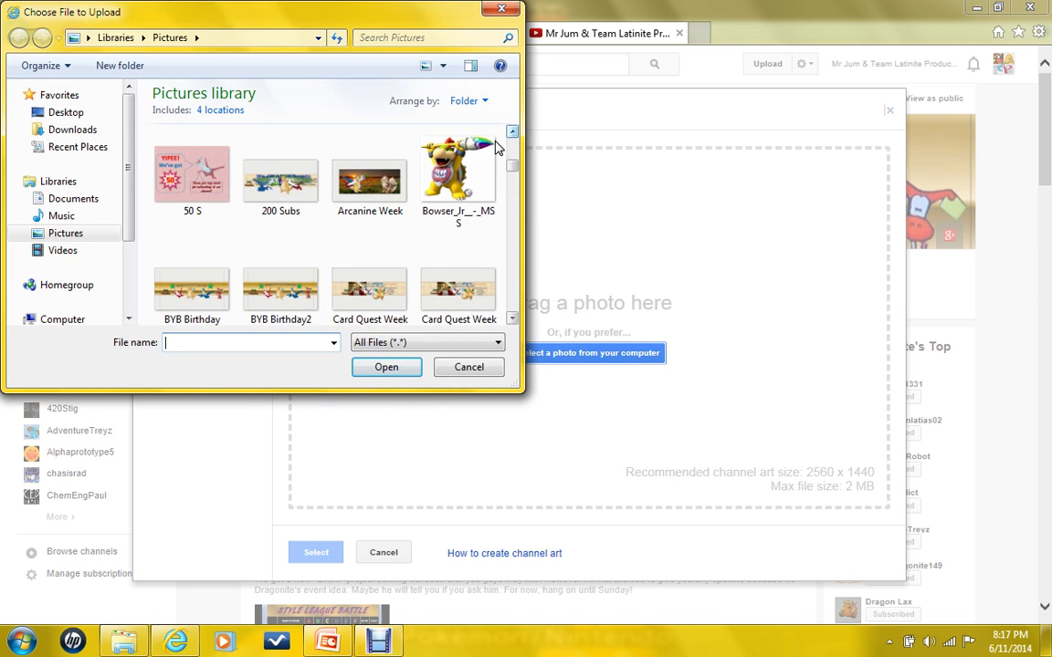
click(189, 299)
click(274, 285)
click(380, 368)
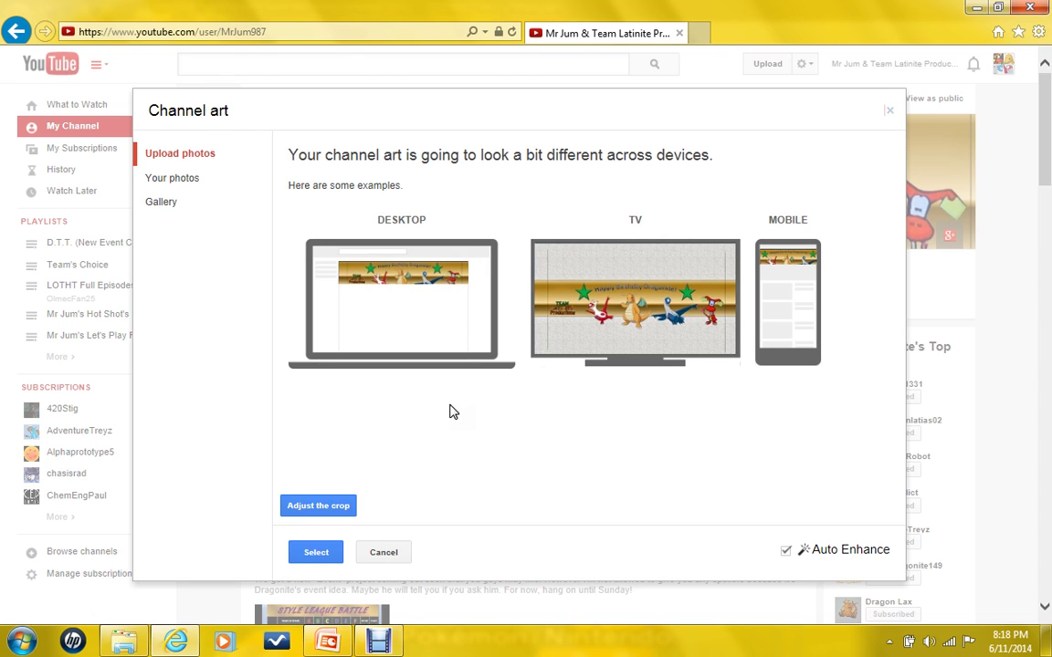
Shift the crop region of the uploaded banner slightly to the right and apply the image as channel art
click(319, 505)
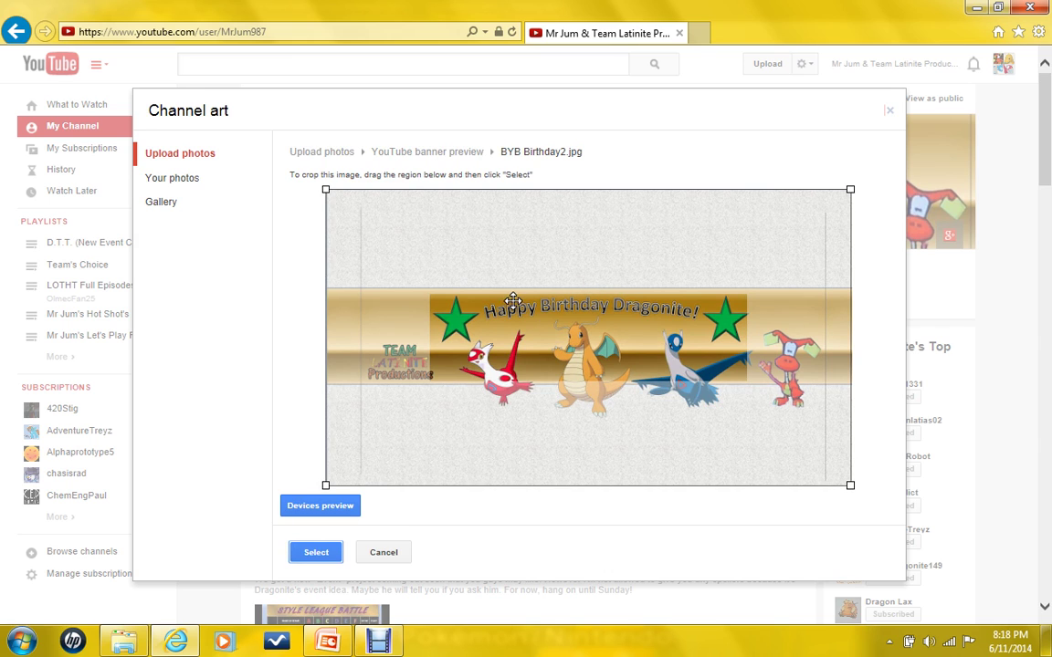
drag(533, 301, 663, 310)
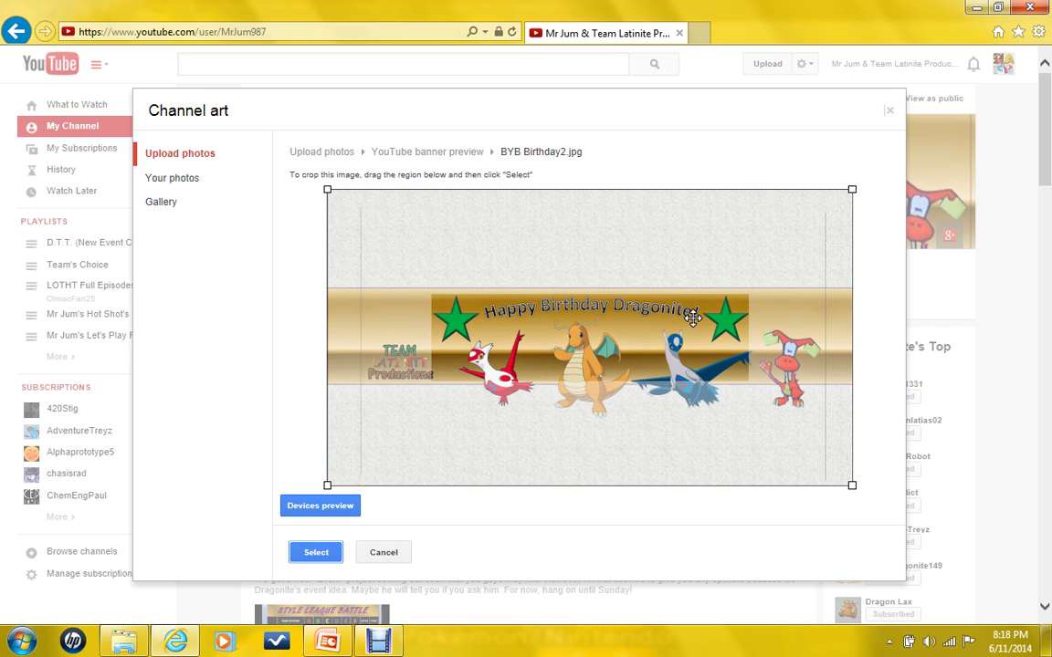
click(334, 561)
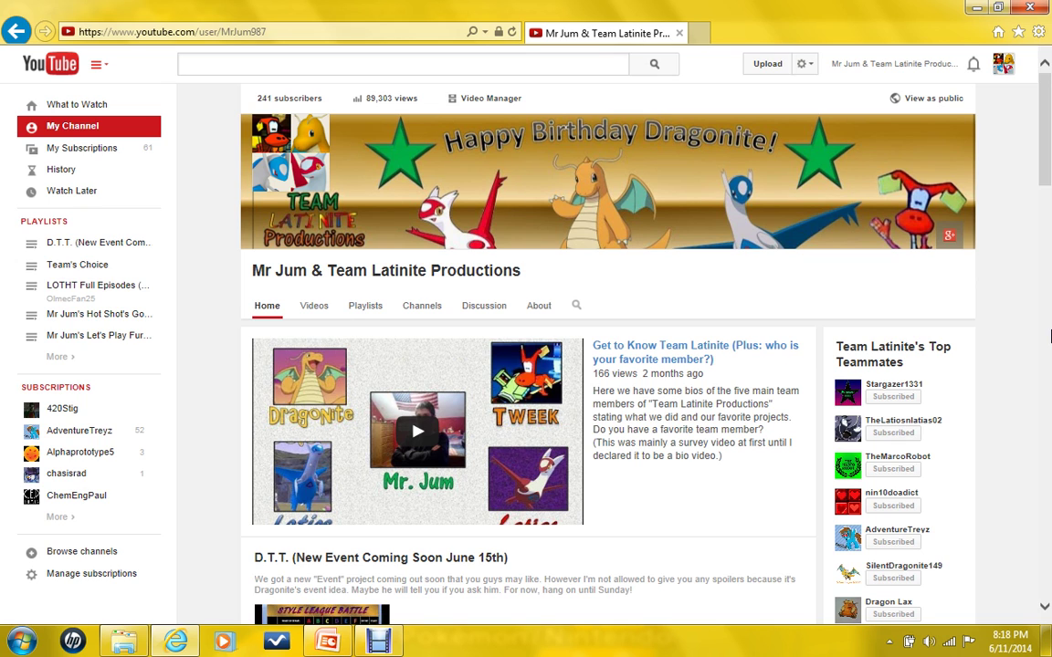
Switch to PowerPoint and ungroup all the banner objects on slide 15
click(326, 642)
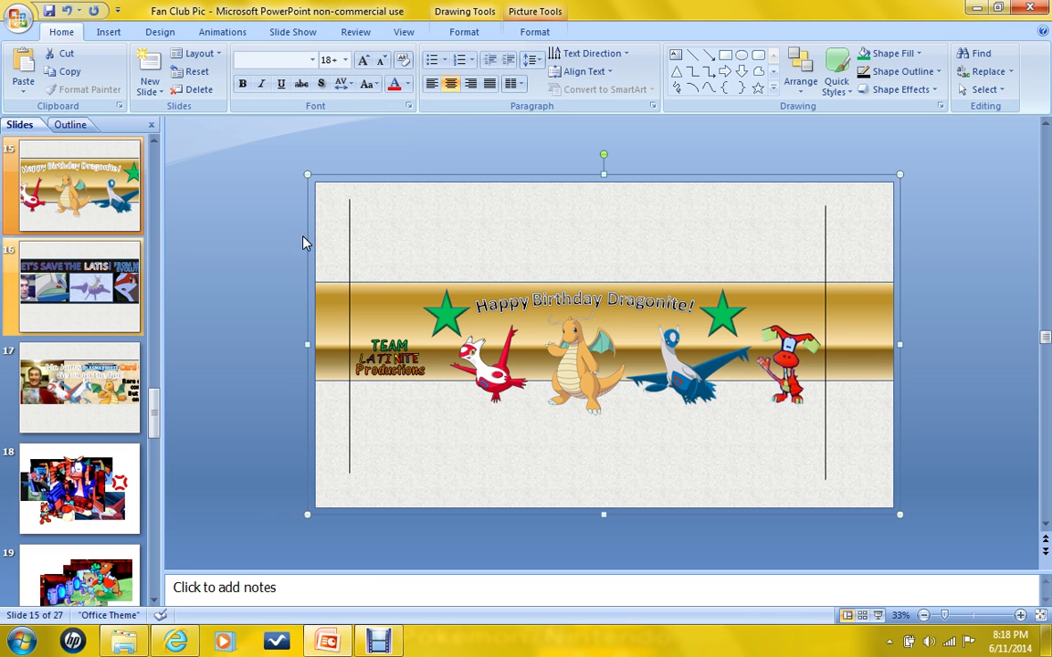
drag(293, 143, 991, 571)
right_click(680, 241)
mouse_move(741, 307)
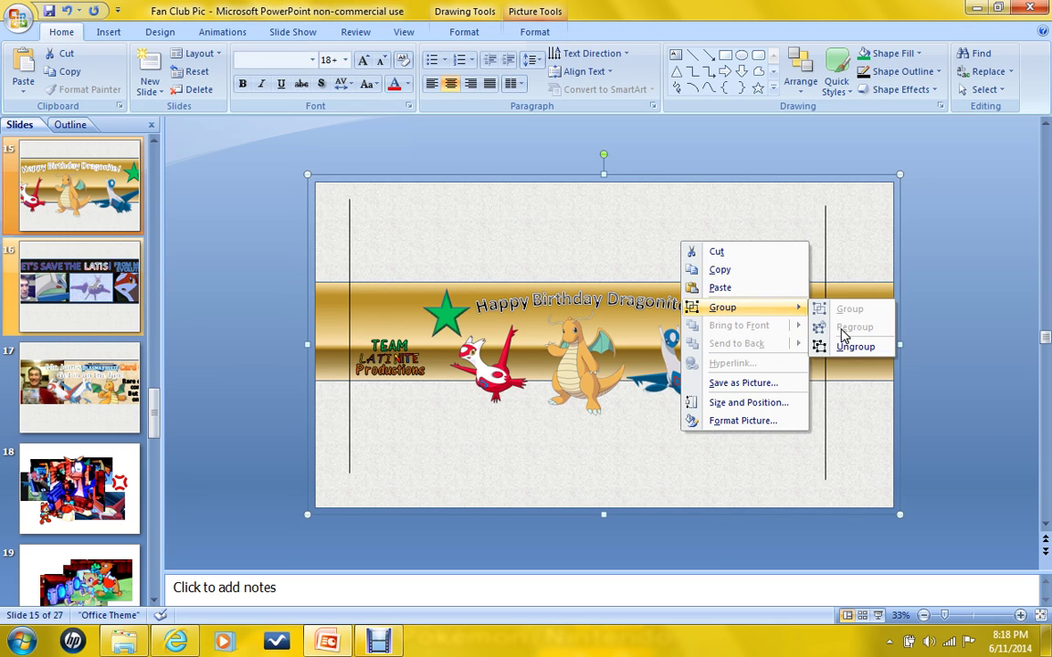
click(844, 347)
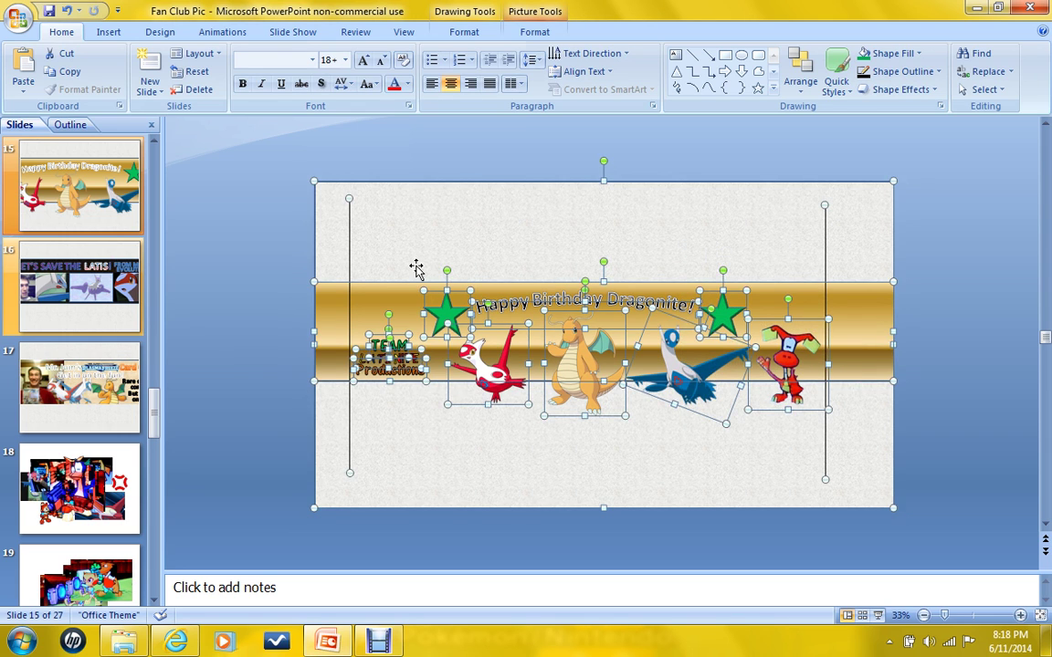
Check the dimensions of the background picture and the gold band, keeping the current Windows color scheme and suppressing its message
click(303, 153)
click(466, 214)
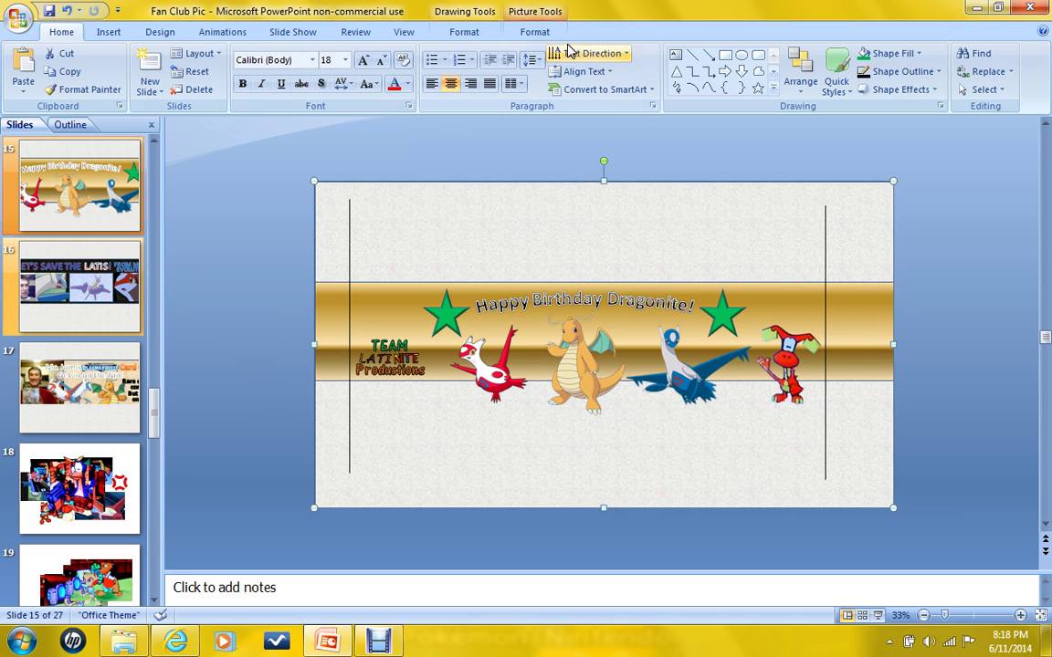
click(535, 32)
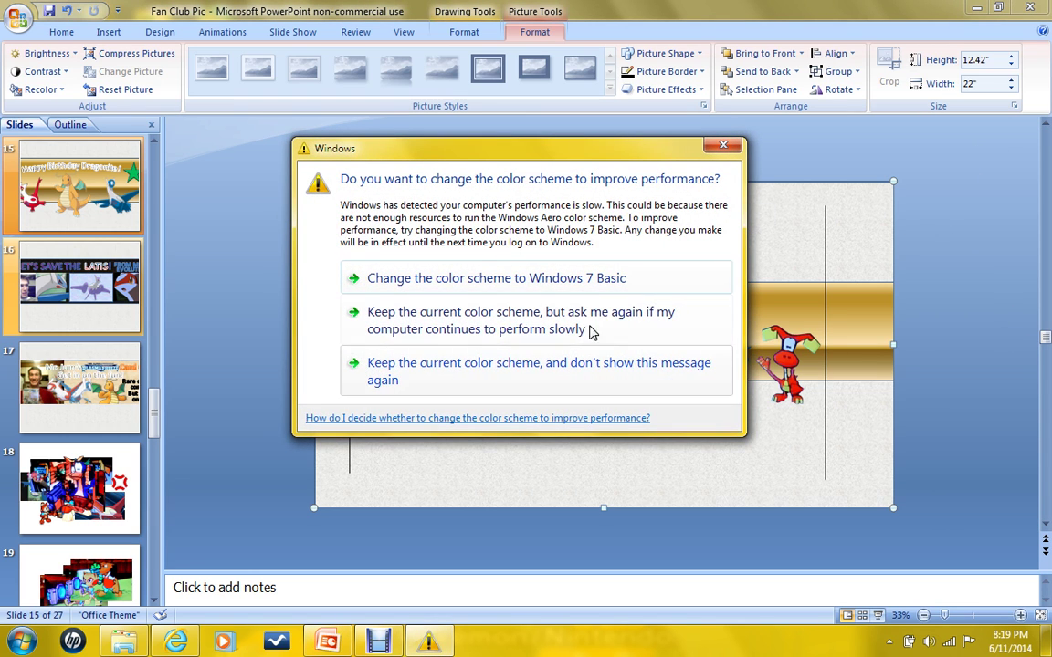
click(666, 383)
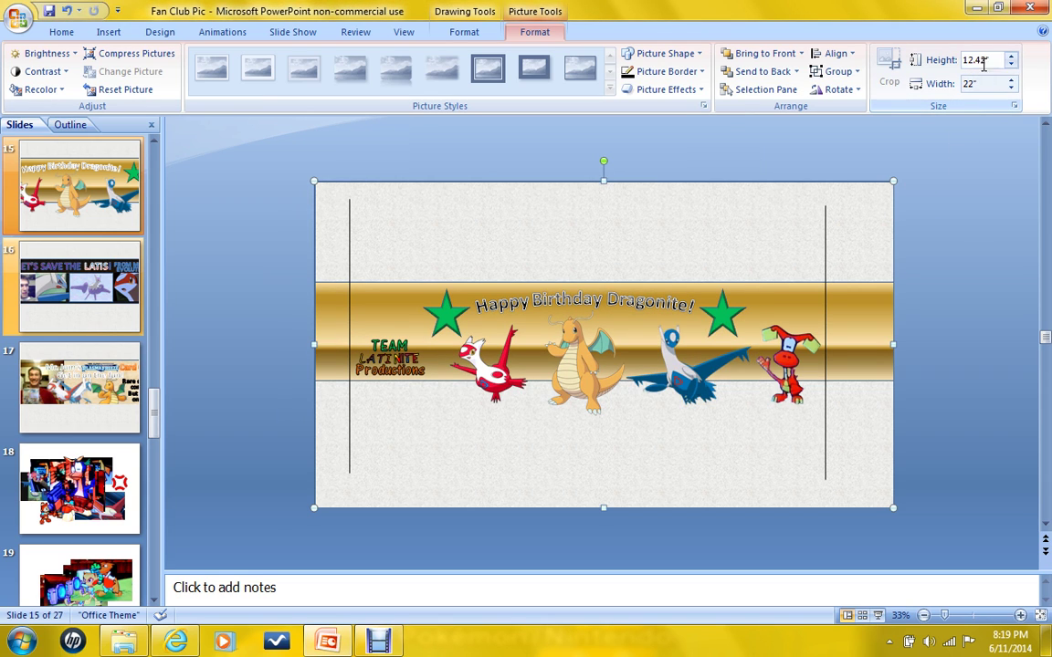
click(328, 316)
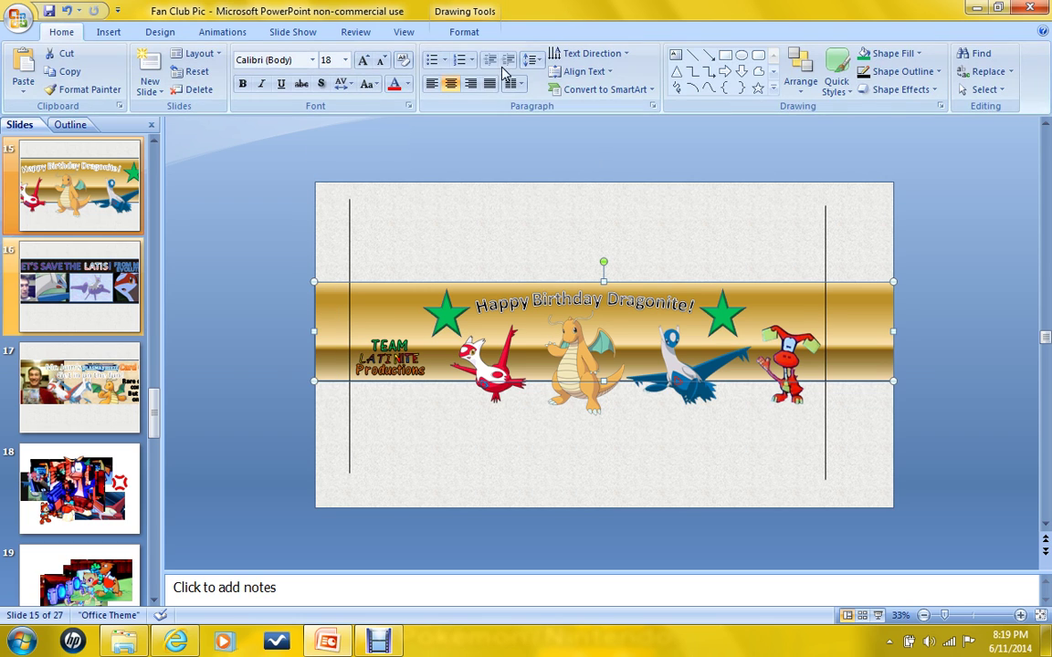
click(456, 34)
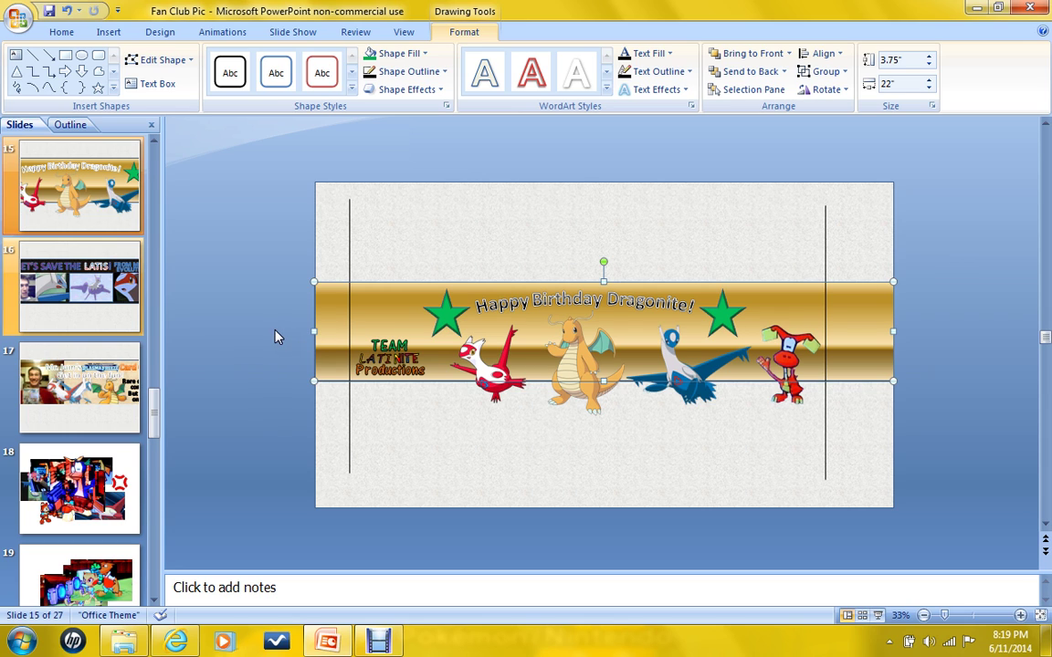
Draw a rectangle 1" wide and 7.58" high along the slide's left edge, from its top down to the gold band's lower edge
click(65, 55)
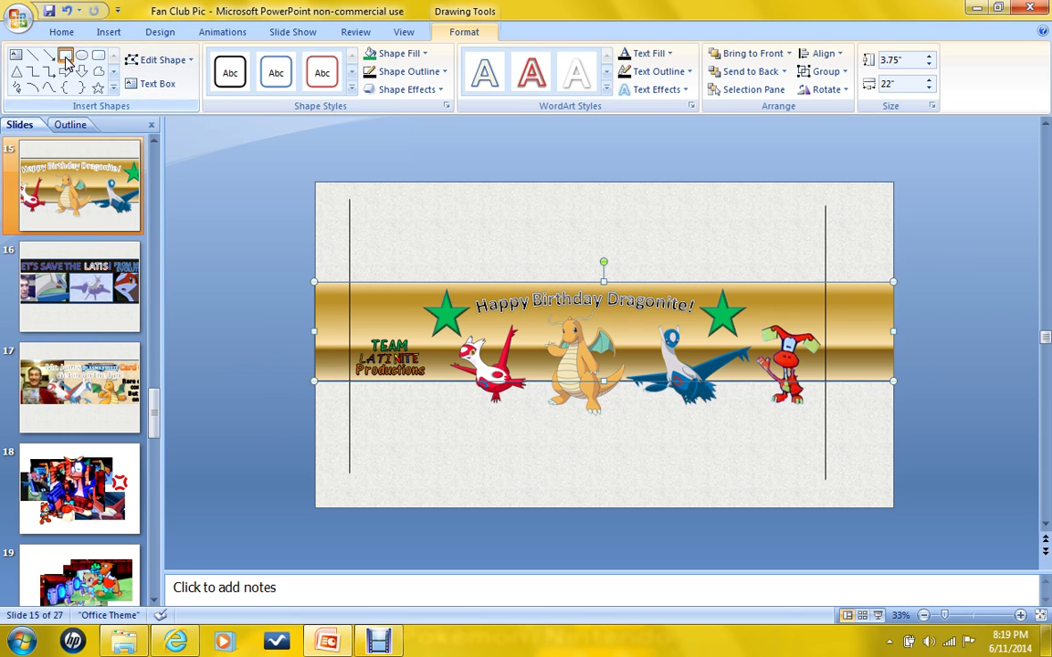
drag(279, 181, 304, 380)
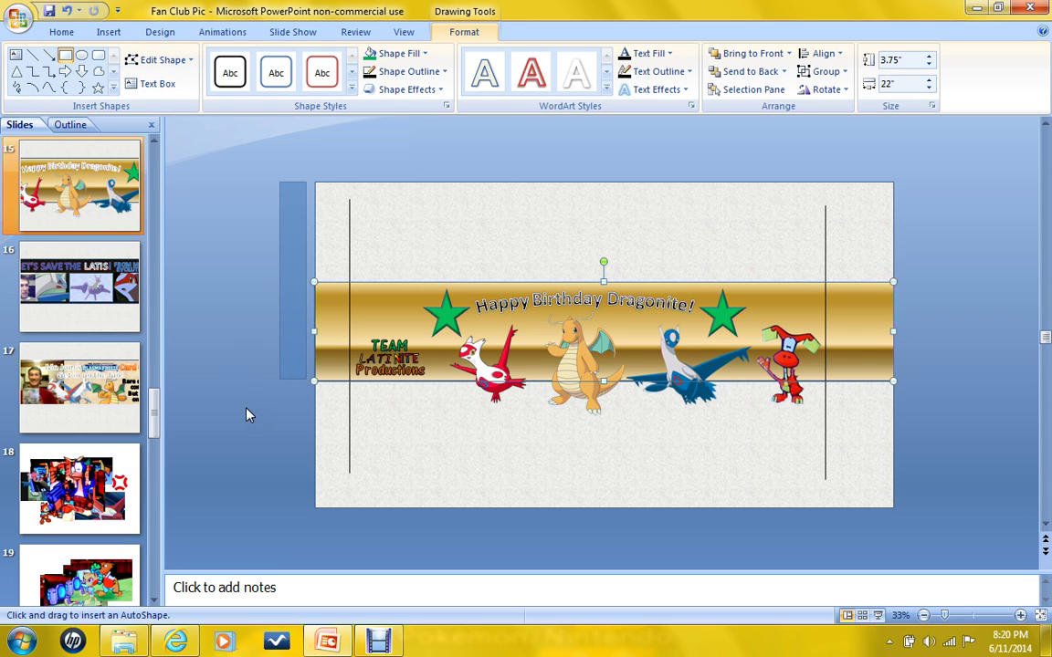
click(252, 236)
drag(291, 244, 324, 245)
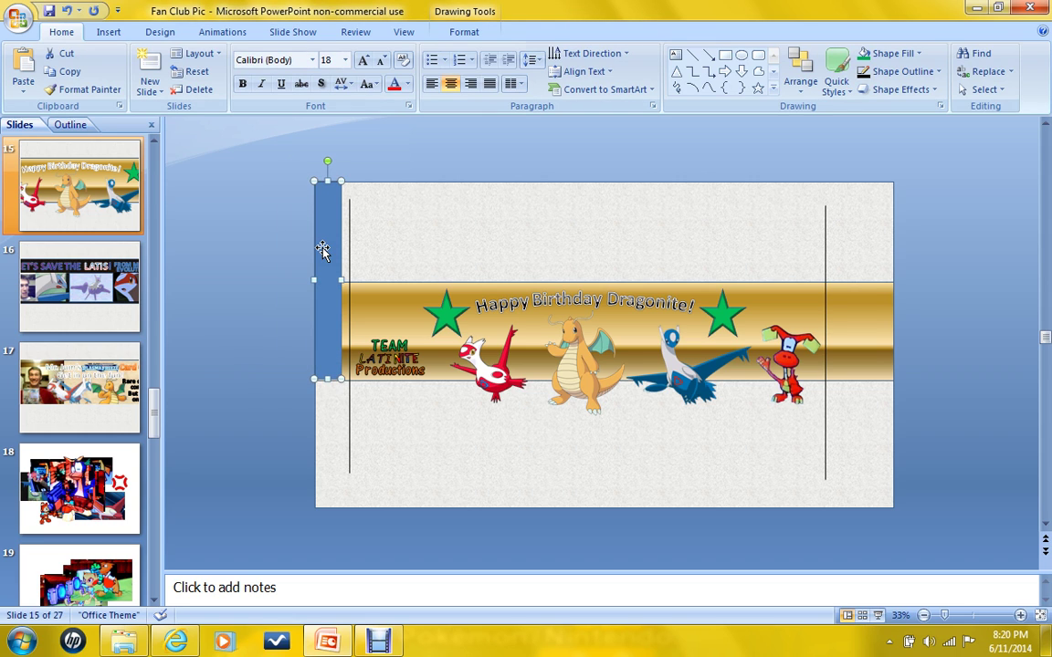
click(286, 327)
click(329, 365)
click(282, 383)
click(329, 203)
Check the height and width of the blue rectangle and compare them with the gold band's dimensions
click(464, 34)
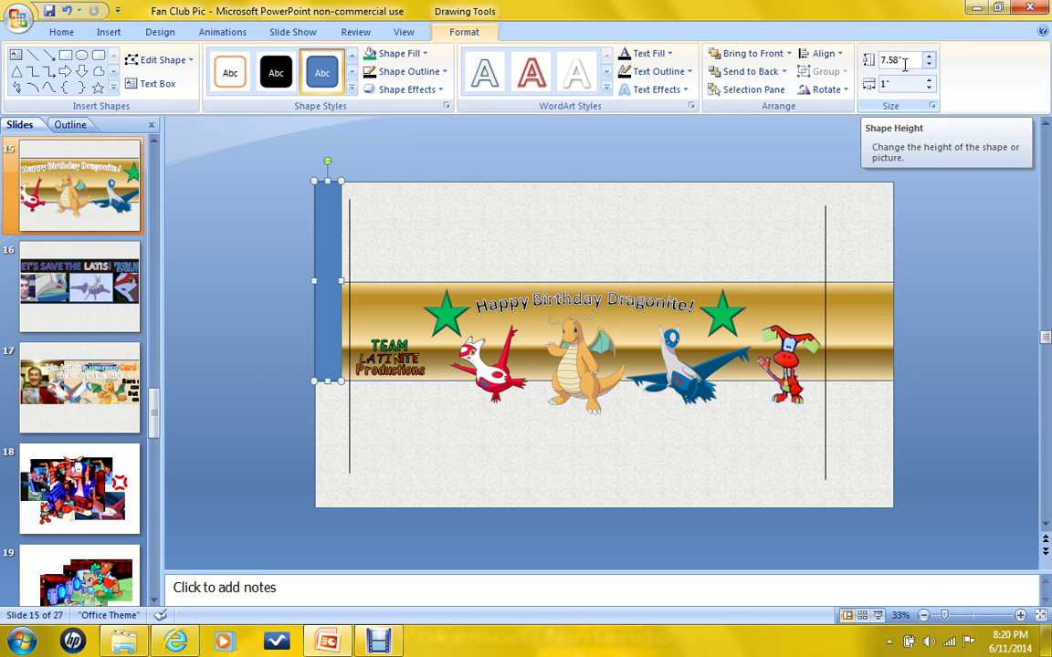
click(838, 311)
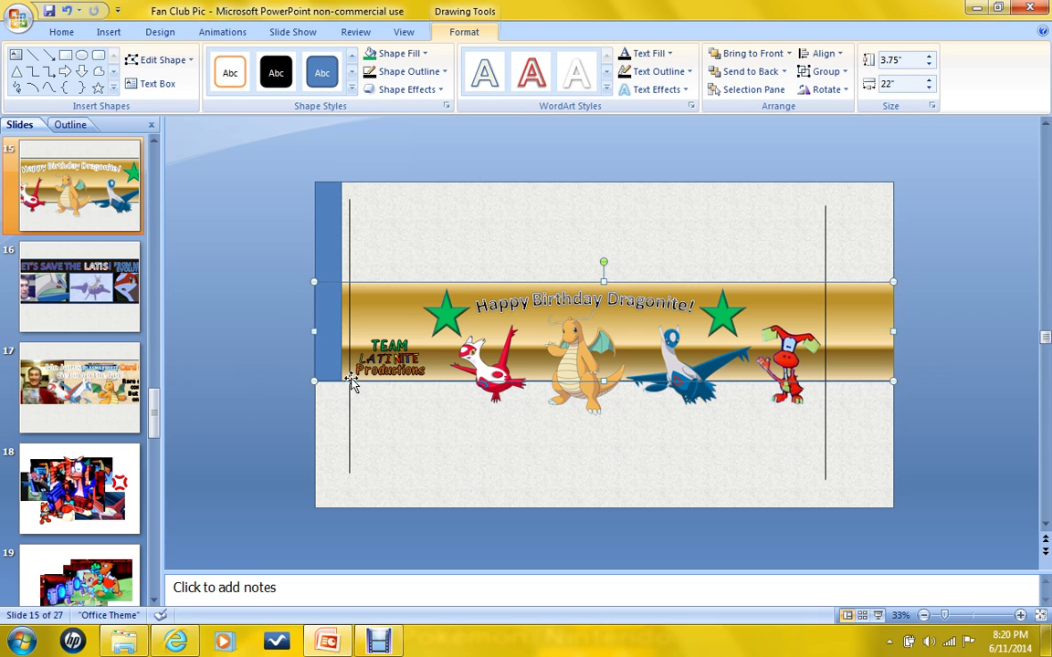
click(335, 253)
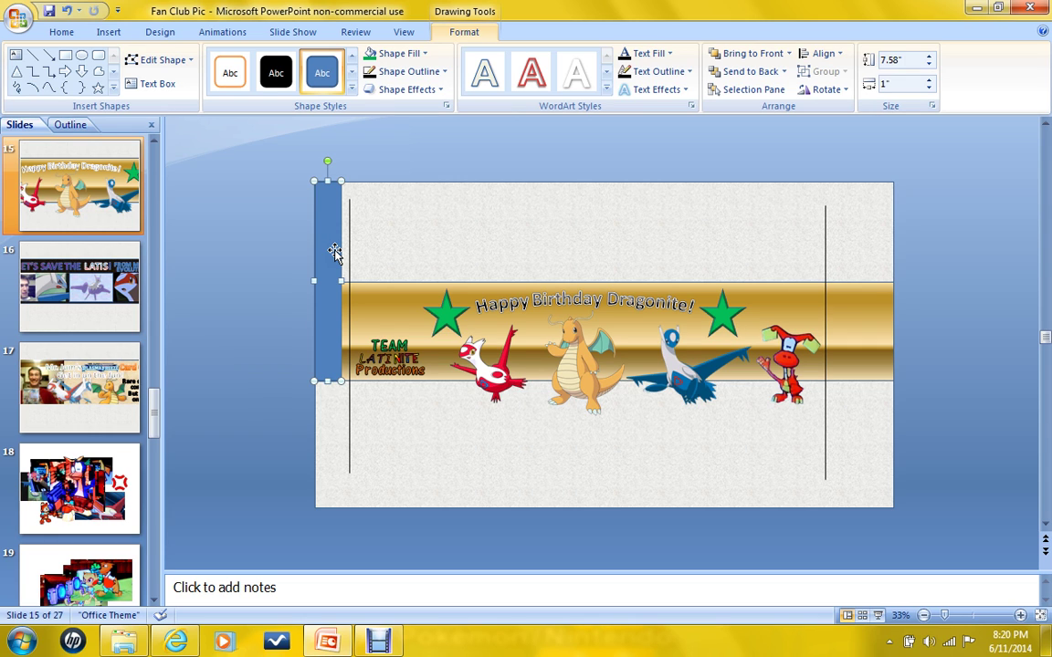
click(977, 315)
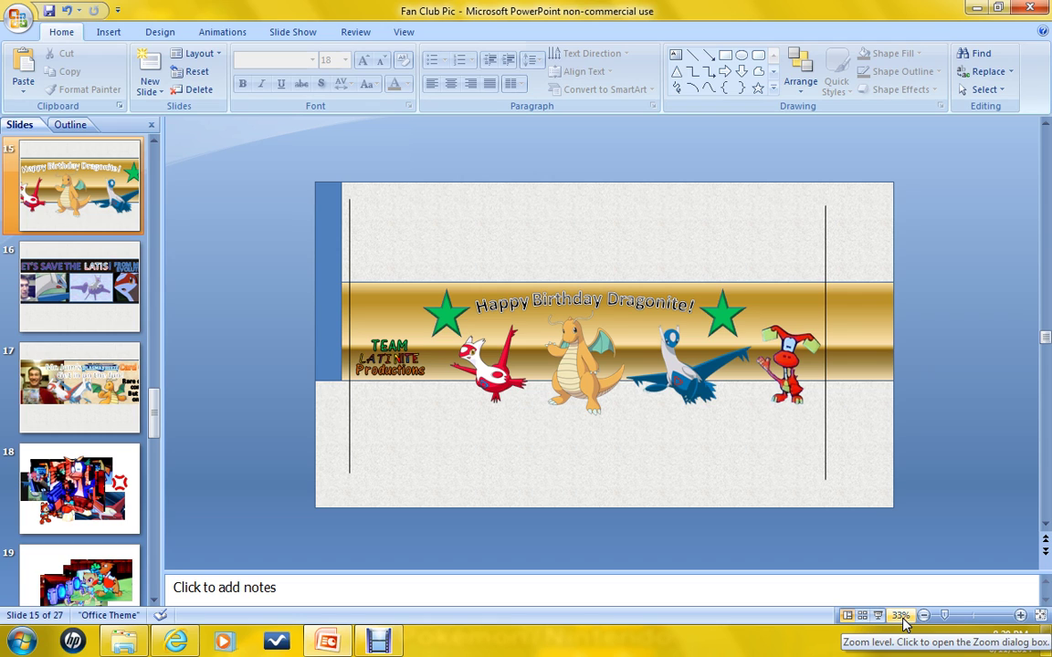
Delete the blue rectangle from slide 15 and save the presentation
click(329, 202)
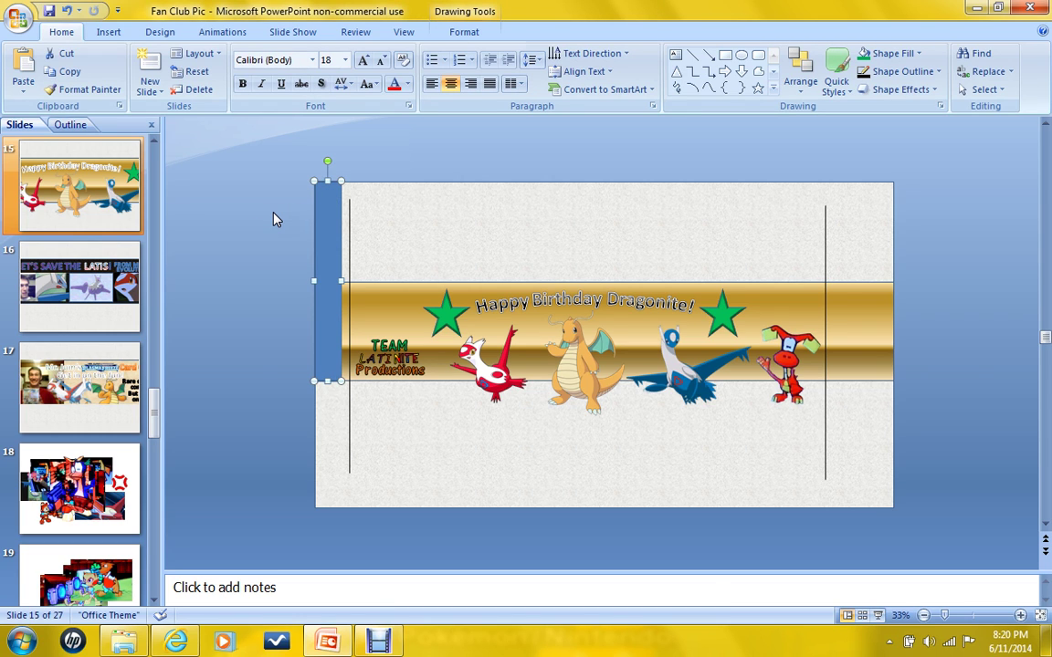
key(Delete)
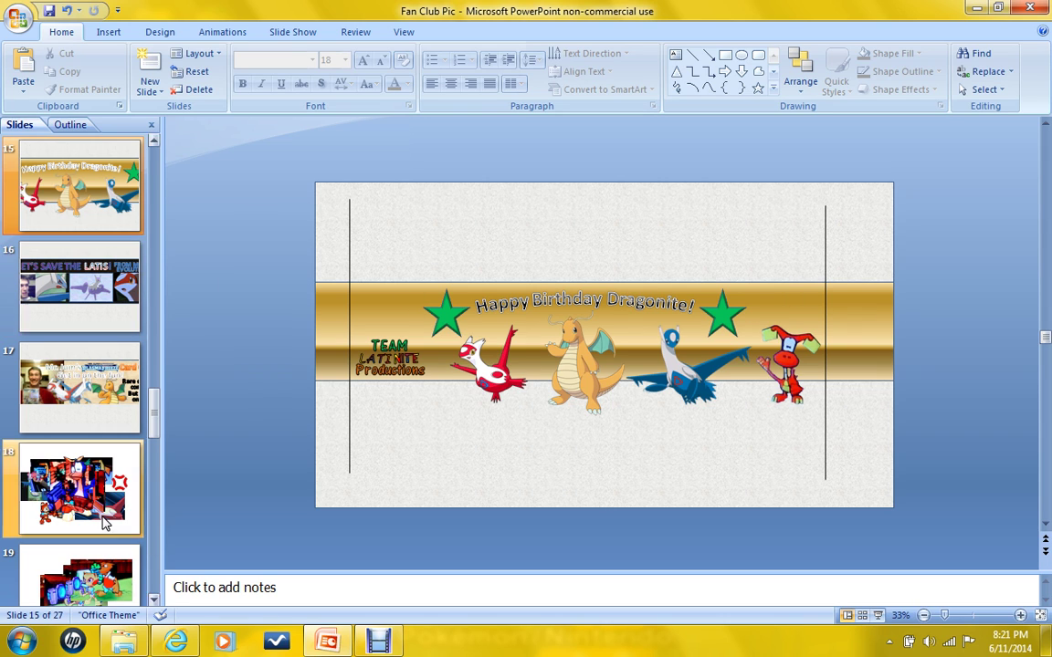
key(ctrl+s)
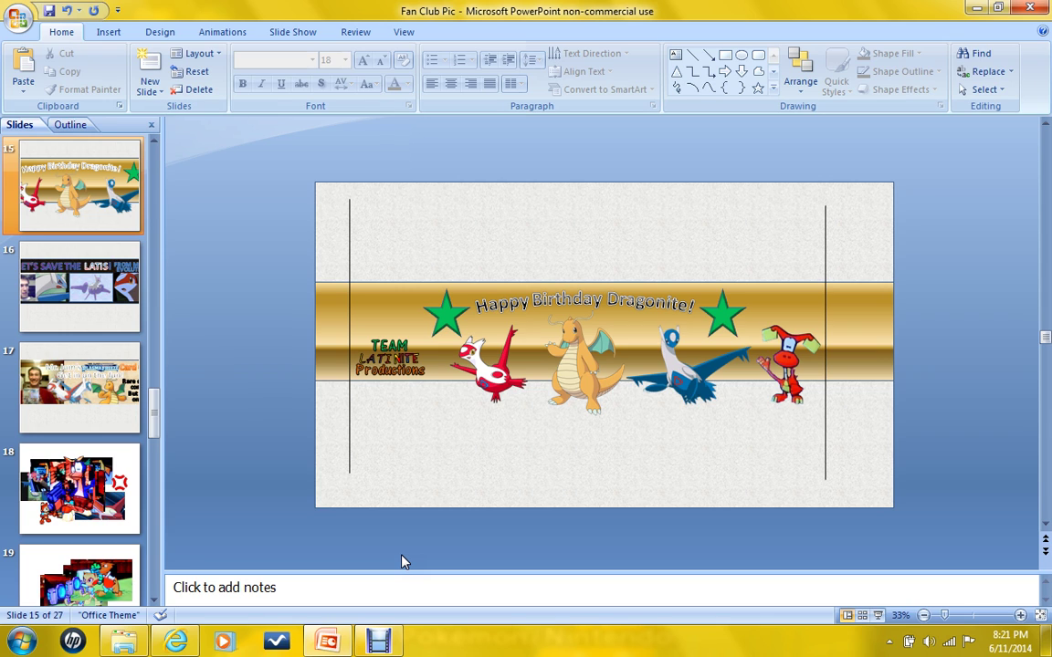
click(383, 642)
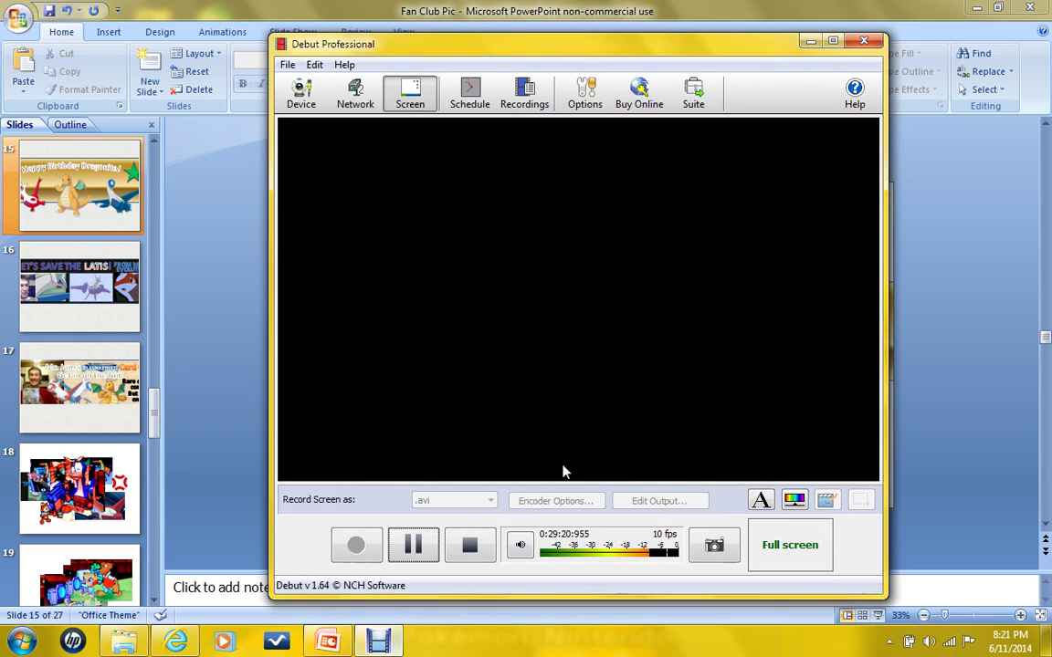
drag(706, 57, 719, 61)
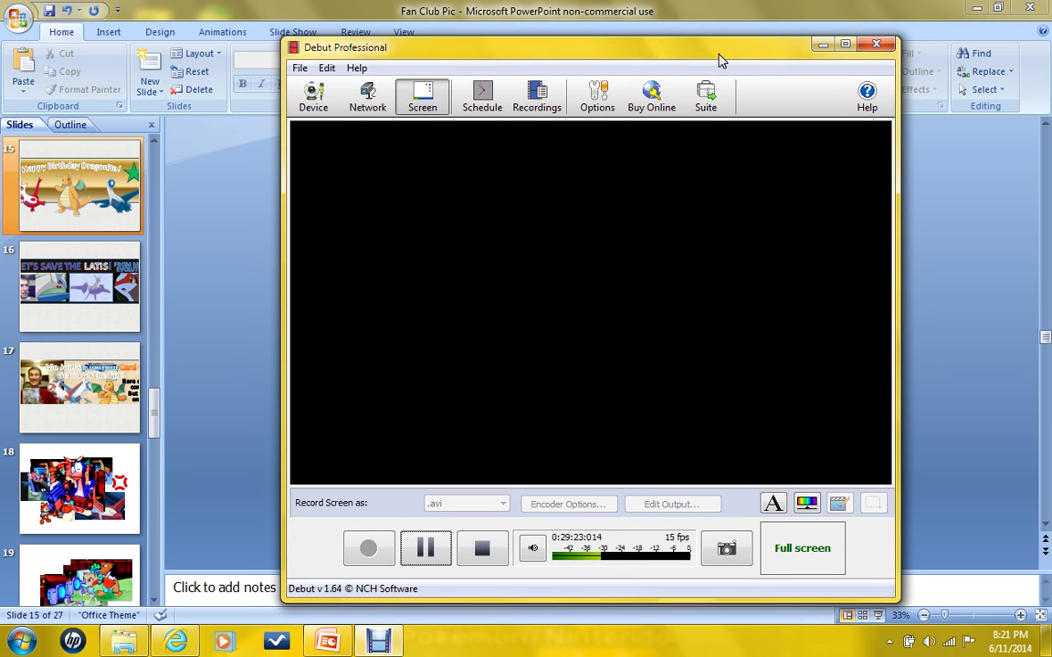